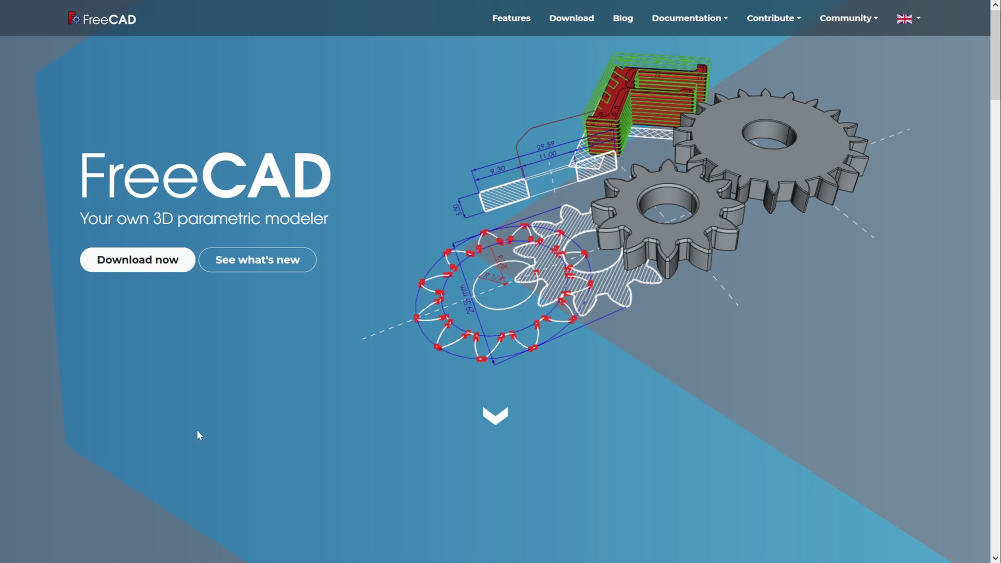
Download the FreeCAD 0.20.2 Windows 64-bit installer from the FreeCAD website.
{"action": "left_click", "coordinate": [137, 266]}
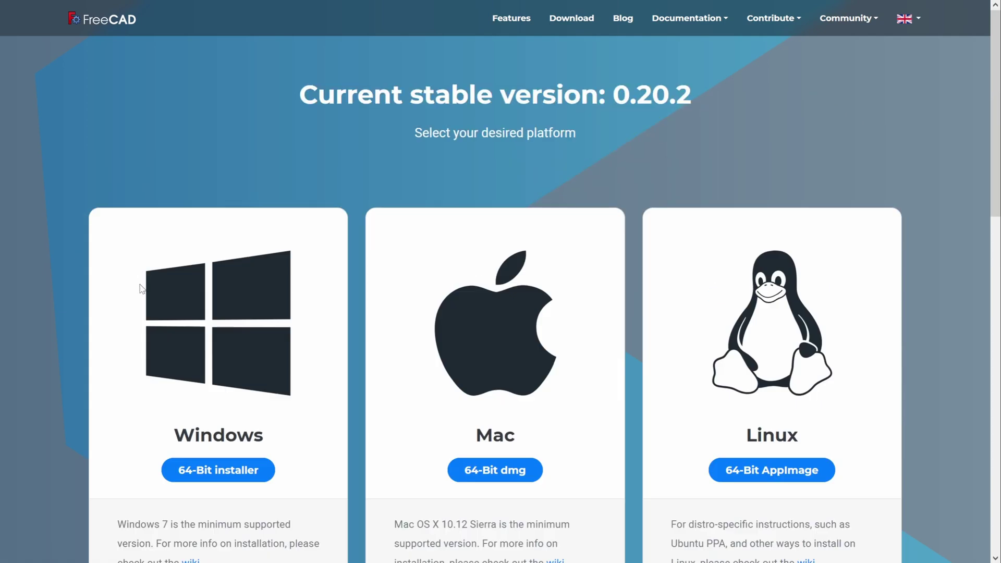
{"action": "scroll", "coordinate": [213, 331], "scroll_direction": "down", "scroll_amount": 1}
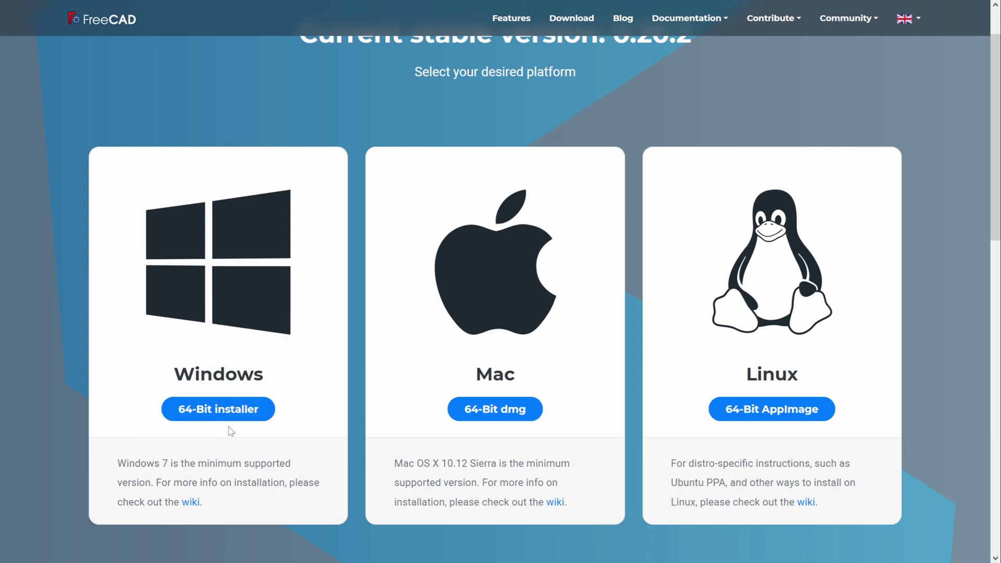
{"action": "left_click", "coordinate": [228, 412]}
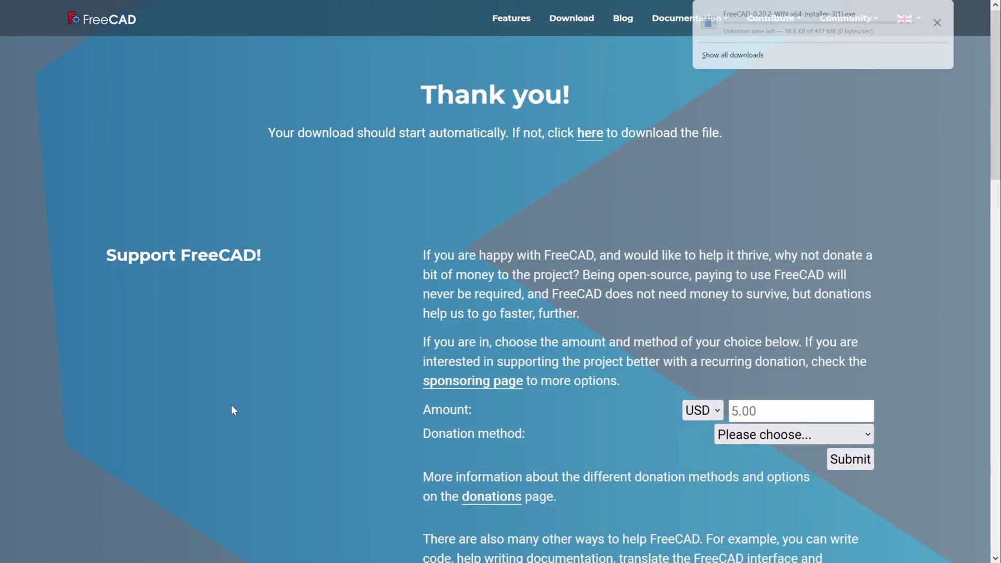
{"action": "scroll", "coordinate": [306, 377], "scroll_direction": "down", "scroll_amount": 3}
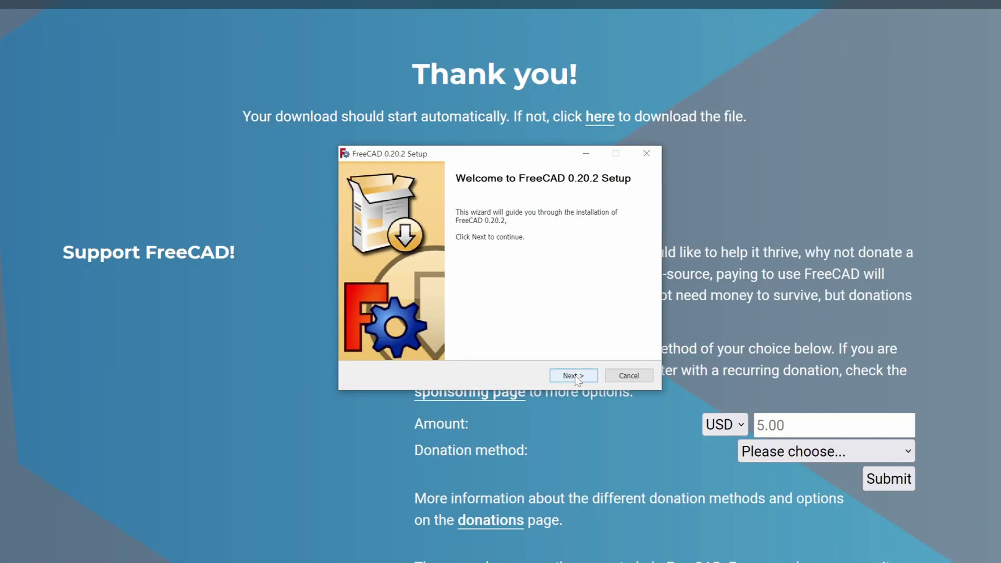
Install FreeCAD 0.20.2 for all users with default location and components, set to launch afterward.
{"action": "left_click", "coordinate": [572, 375]}
{"action": "left_click", "coordinate": [572, 377]}
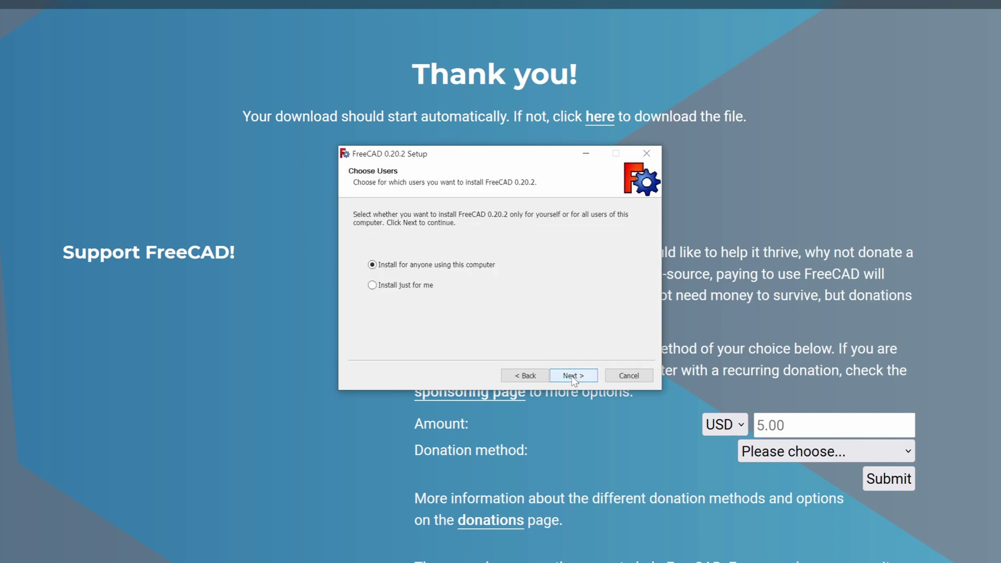
{"action": "left_click", "coordinate": [572, 375]}
{"action": "left_click", "coordinate": [572, 376]}
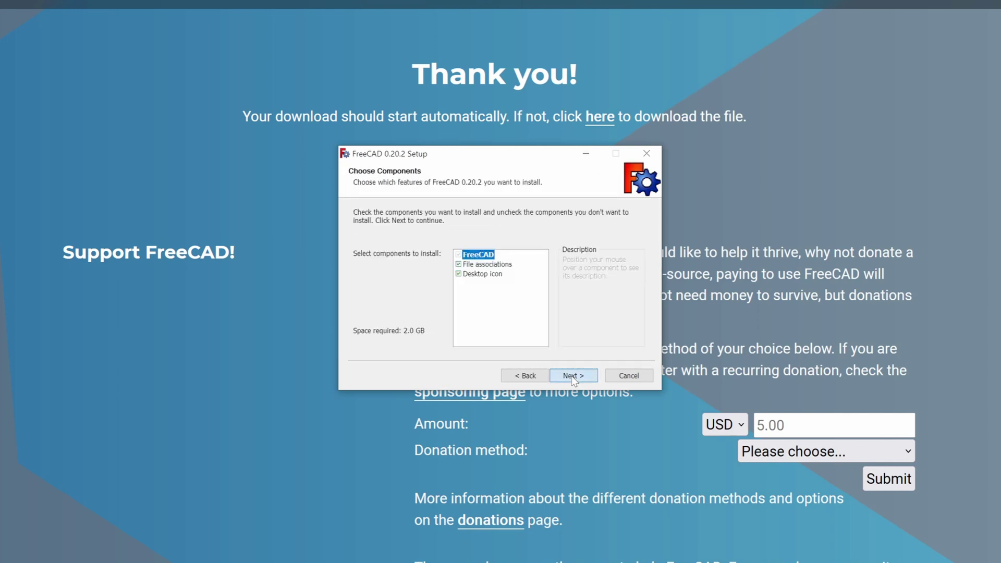
{"action": "left_click", "coordinate": [572, 376]}
{"action": "left_click", "coordinate": [573, 376]}
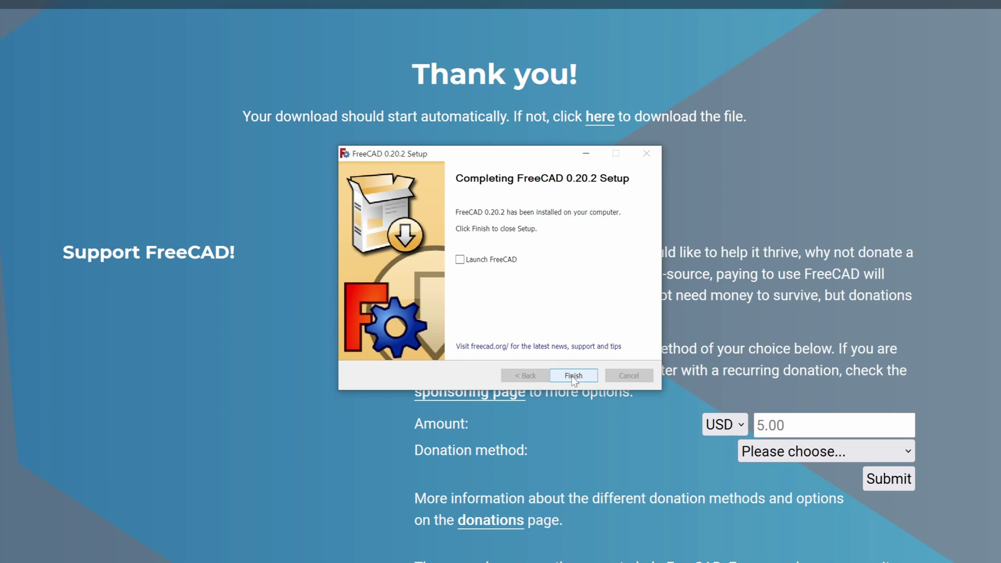
{"action": "left_click", "coordinate": [460, 259]}
Create a new document with a Part Design body and a sketch on the XY plane.
{"action": "left_click", "coordinate": [573, 376]}
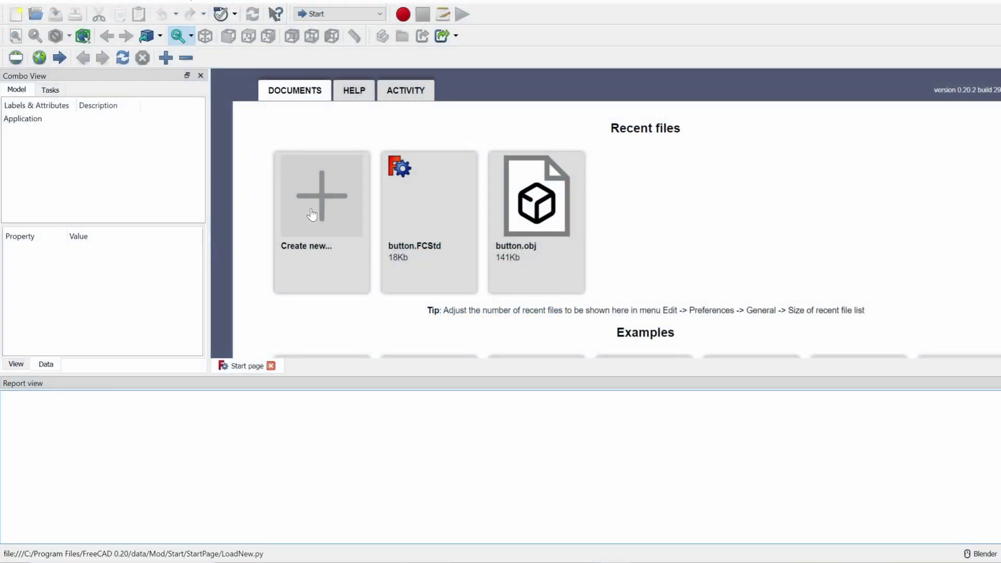
{"action": "left_click", "coordinate": [311, 208]}
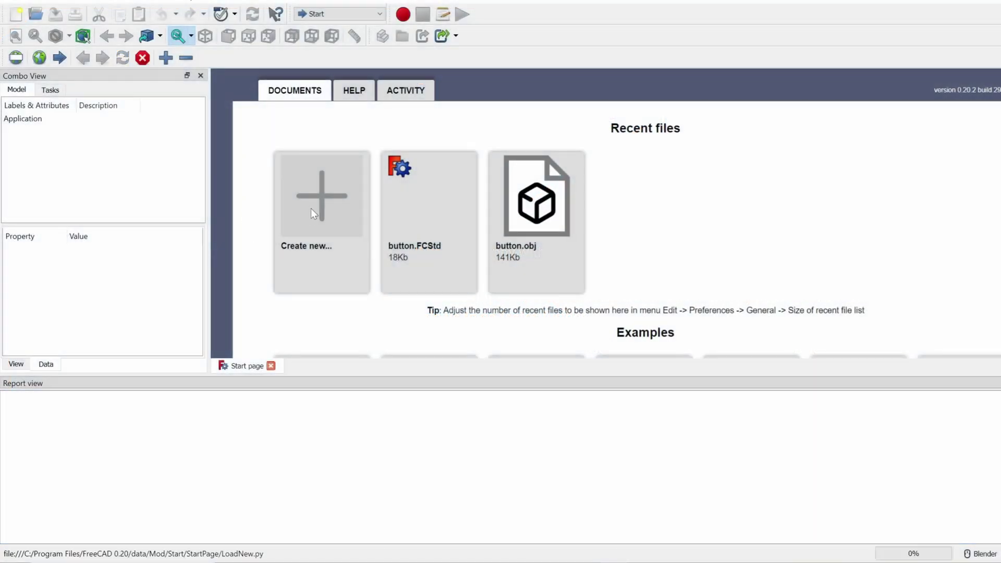
{"action": "left_click", "coordinate": [323, 29]}
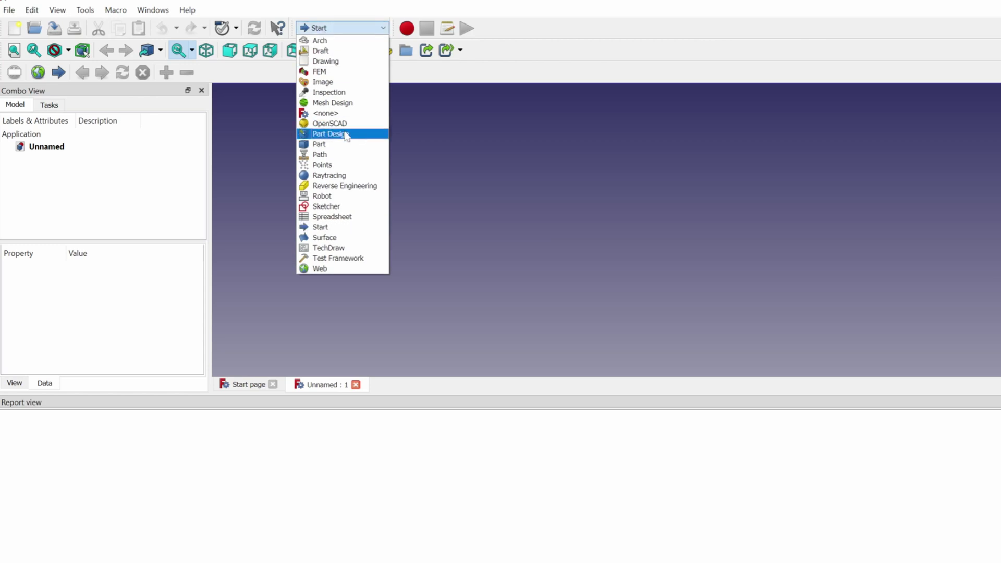
{"action": "left_click", "coordinate": [346, 134]}
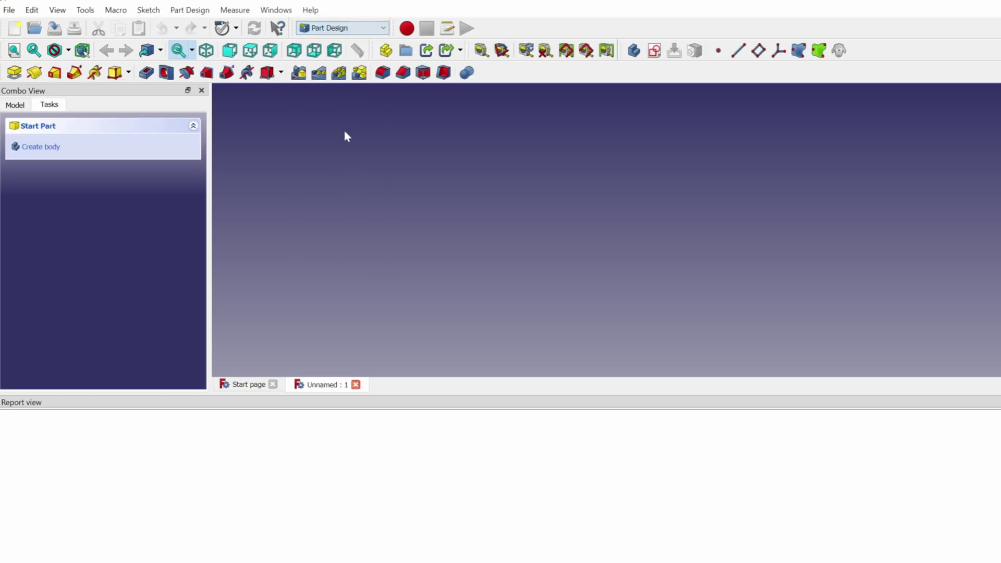
{"action": "left_click", "coordinate": [30, 152]}
{"action": "left_click", "coordinate": [56, 148]}
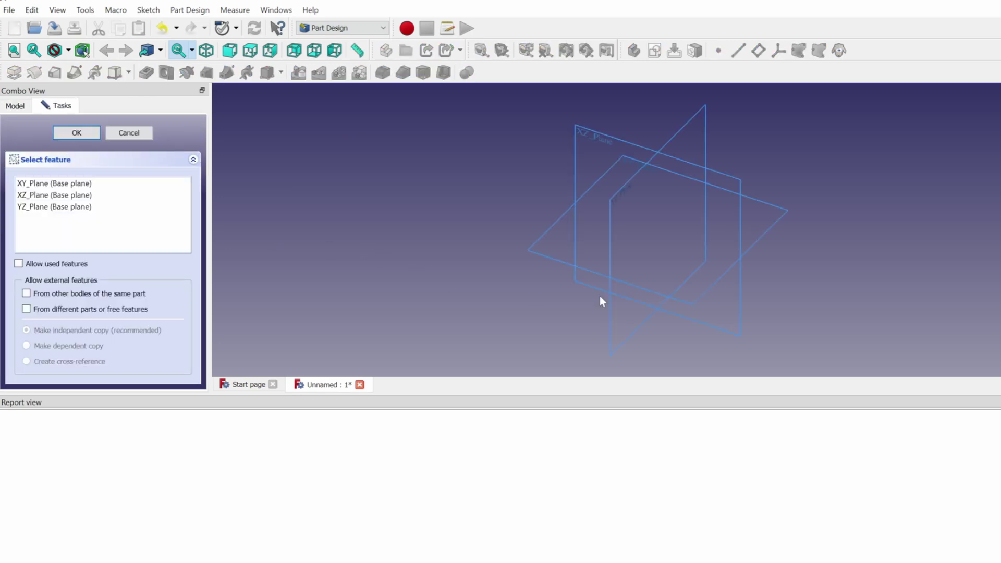
{"action": "left_click", "coordinate": [709, 294]}
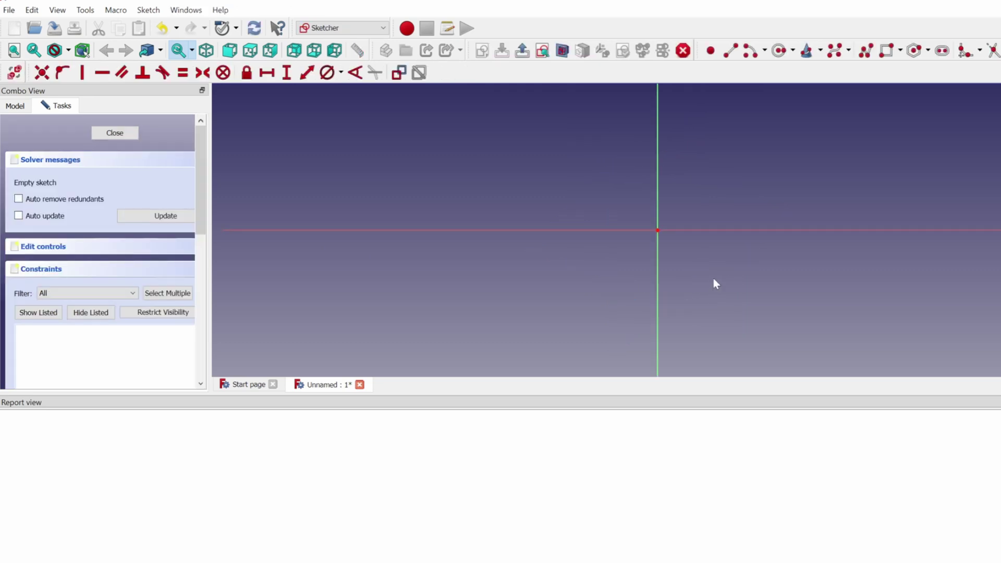
Draw a circle centred on the origin, constrain it to 100 mm diameter, and close the sketch.
{"action": "left_click", "coordinate": [779, 50]}
{"action": "left_click", "coordinate": [657, 230]}
{"action": "left_click", "coordinate": [796, 266]}
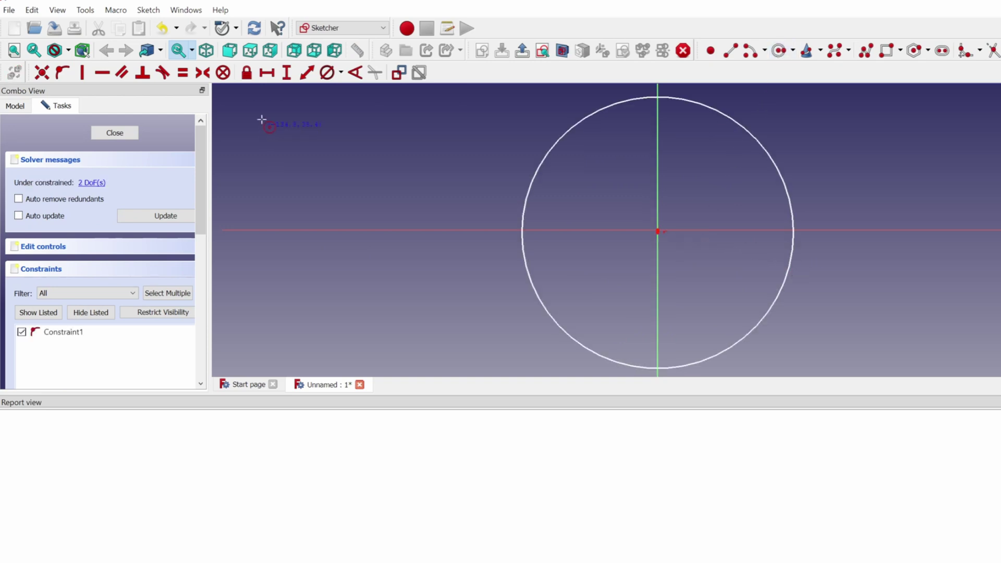
{"action": "left_click", "coordinate": [329, 74]}
{"action": "left_click", "coordinate": [726, 114]}
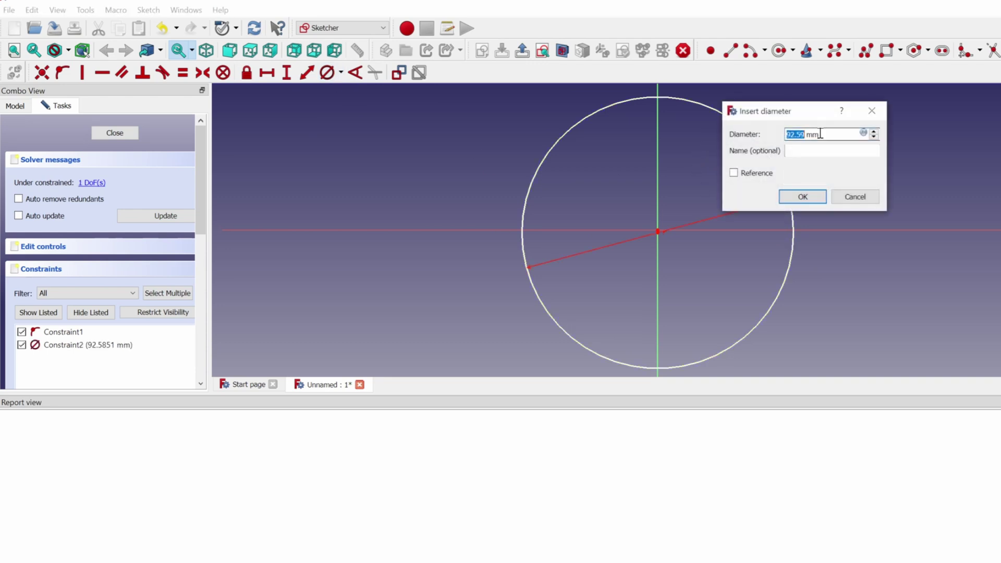
{"action": "type", "text": "100"}
{"action": "key", "text": "Return"}
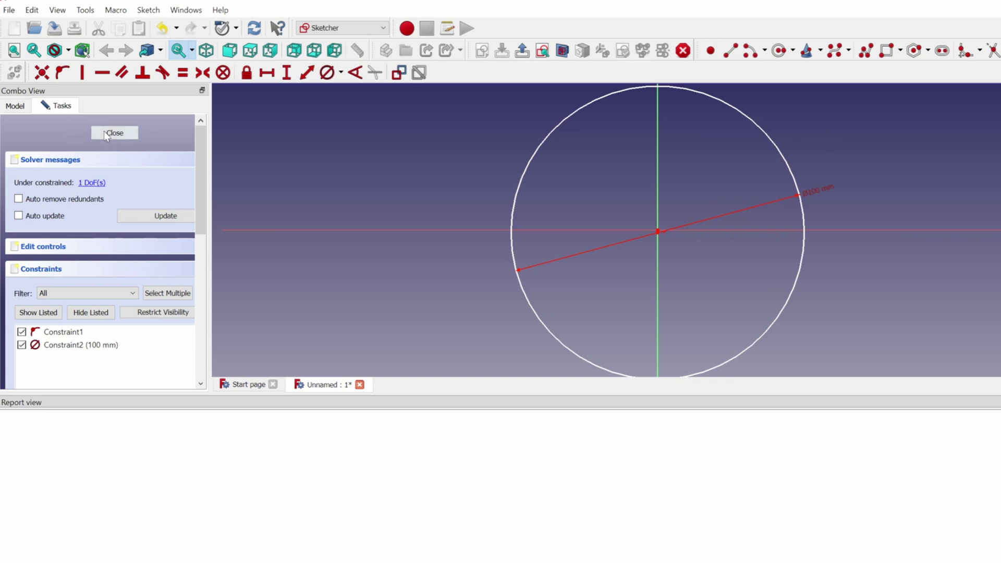
{"action": "left_click", "coordinate": [105, 133]}
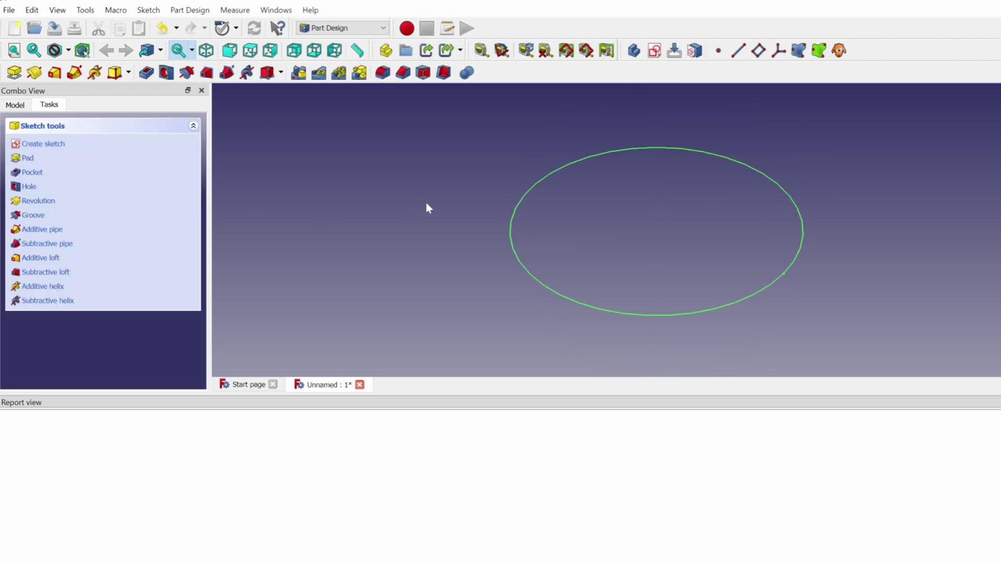
Pad the circle into a solid disc and start a sketch on its top face.
{"action": "left_click", "coordinate": [33, 158]}
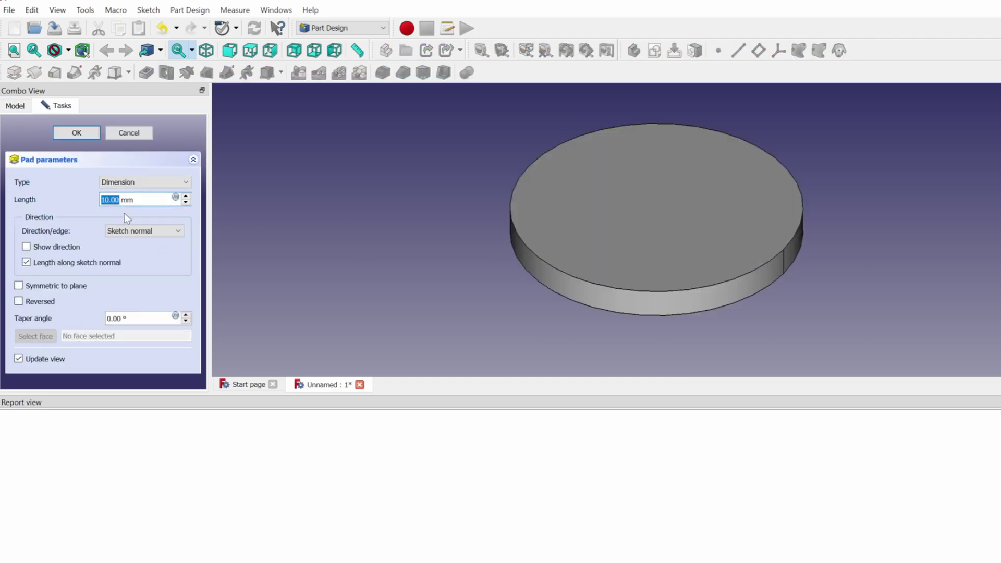
{"action": "key", "text": "Return"}
{"action": "left_click", "coordinate": [728, 187]}
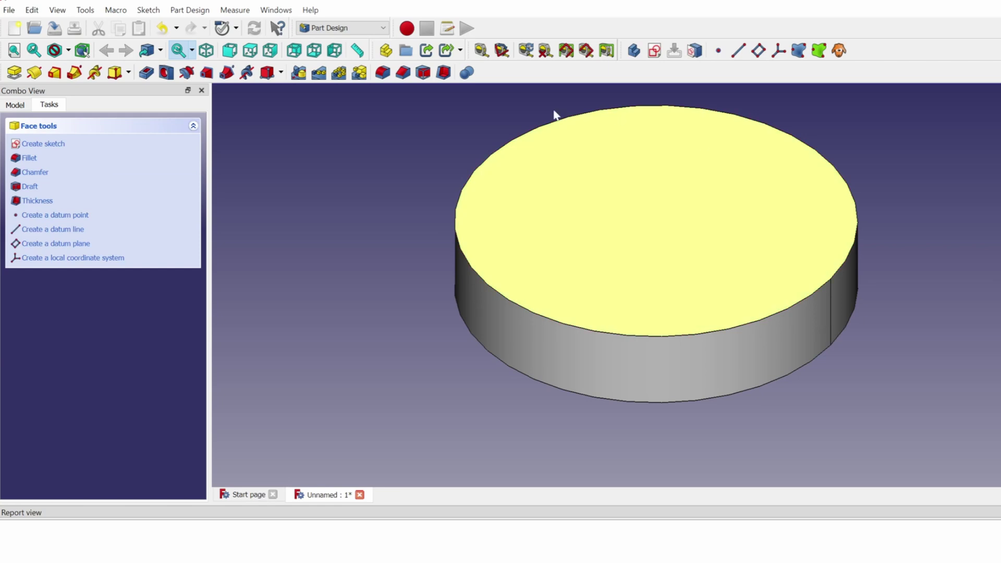
{"action": "left_click", "coordinate": [61, 145]}
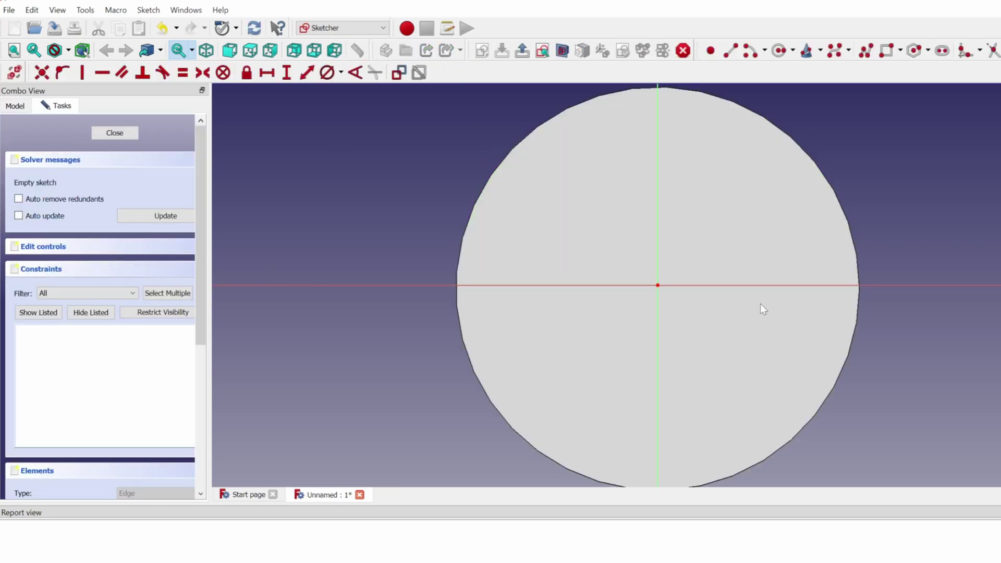
Draw a centred 95 mm diameter circle on the top face and close the sketch.
{"action": "key", "text": "g"}
{"action": "key", "text": "c"}
{"action": "left_click", "coordinate": [658, 285]}
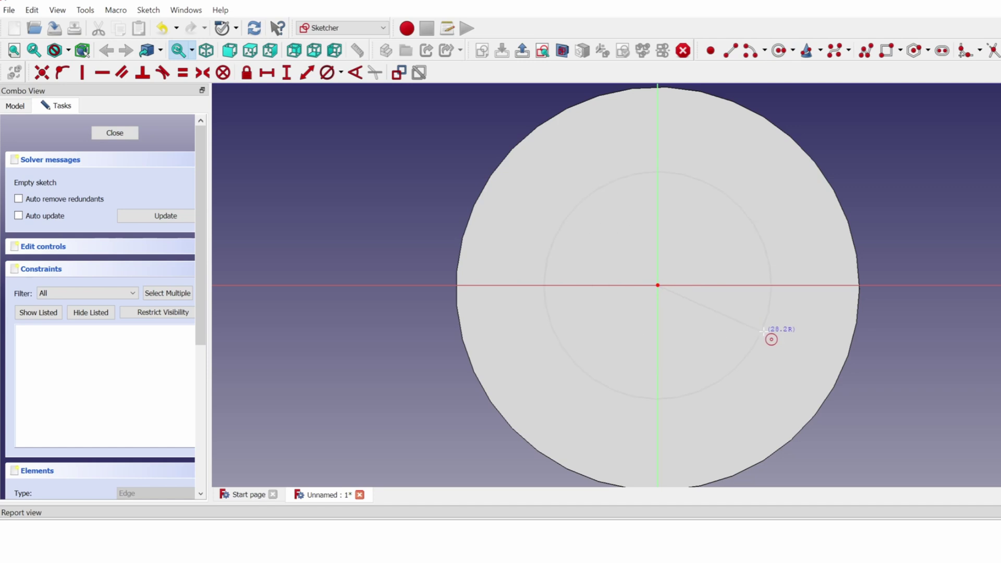
{"action": "left_click", "coordinate": [809, 332]}
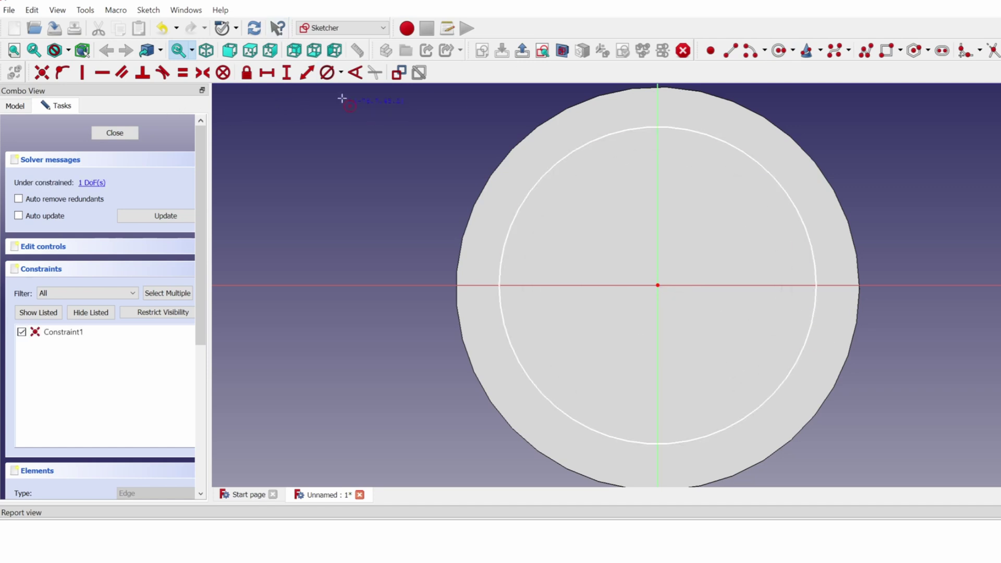
{"action": "left_click", "coordinate": [327, 75]}
{"action": "left_click", "coordinate": [537, 191]}
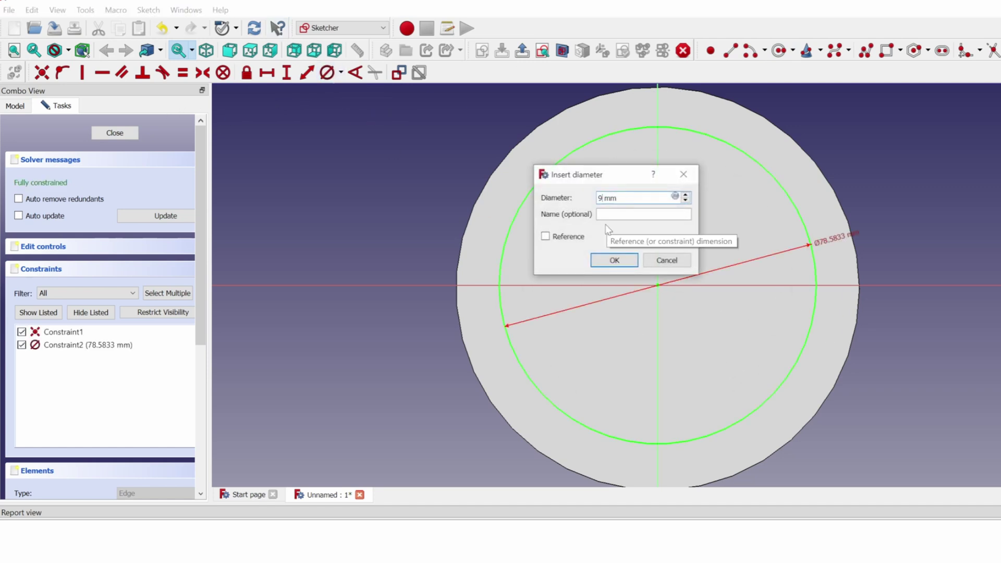
{"action": "key", "text": "Return"}
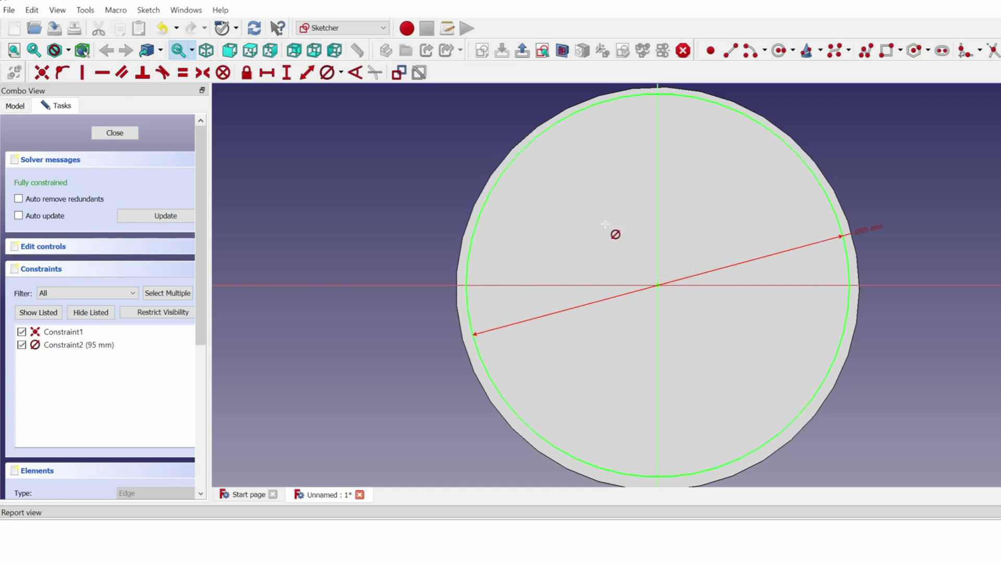
{"action": "left_click", "coordinate": [115, 133]}
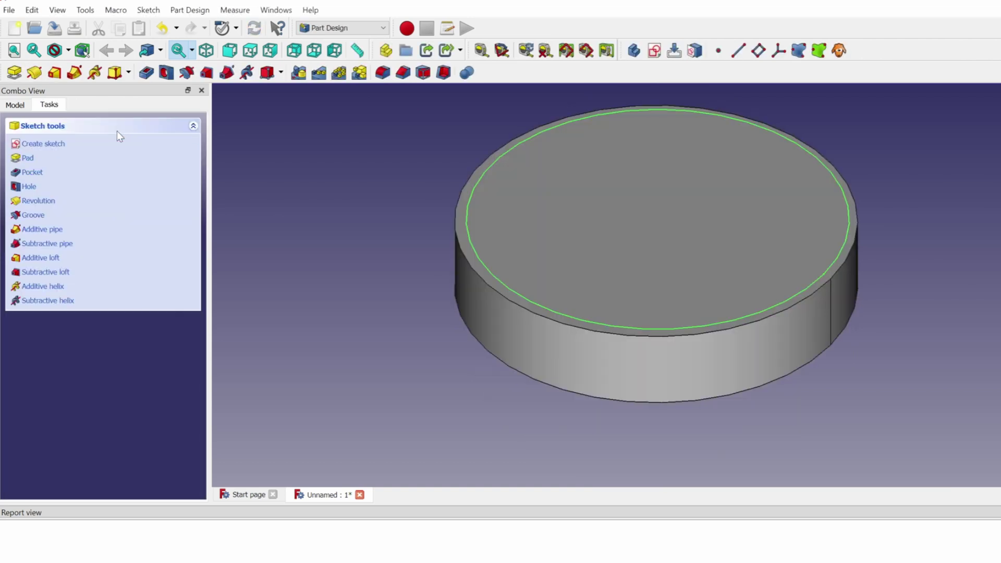
Pocket the 95 mm circle 20 mm deep into the disc.
{"action": "left_click", "coordinate": [34, 172]}
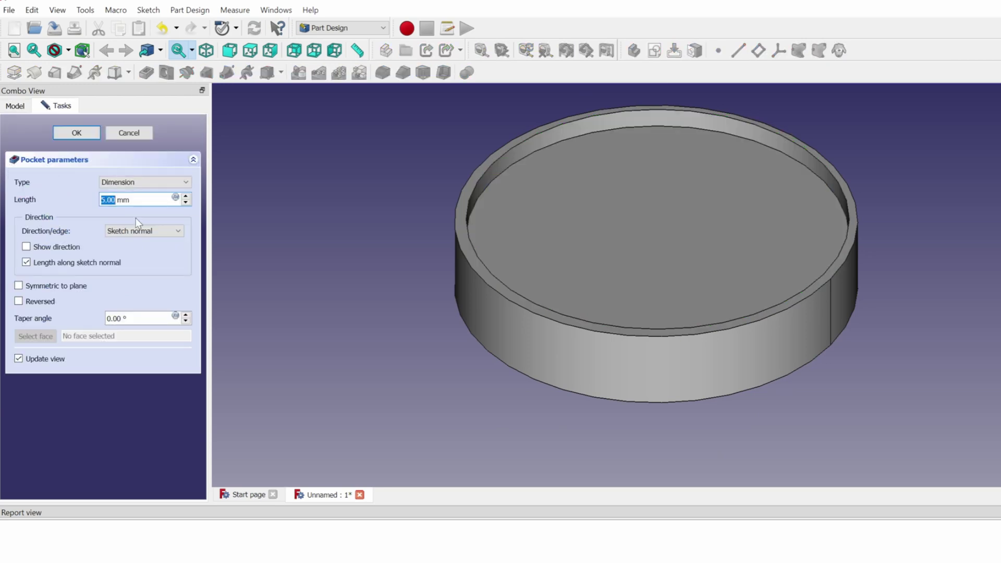
{"action": "type", "text": "20"}
{"action": "left_click", "coordinate": [87, 136]}
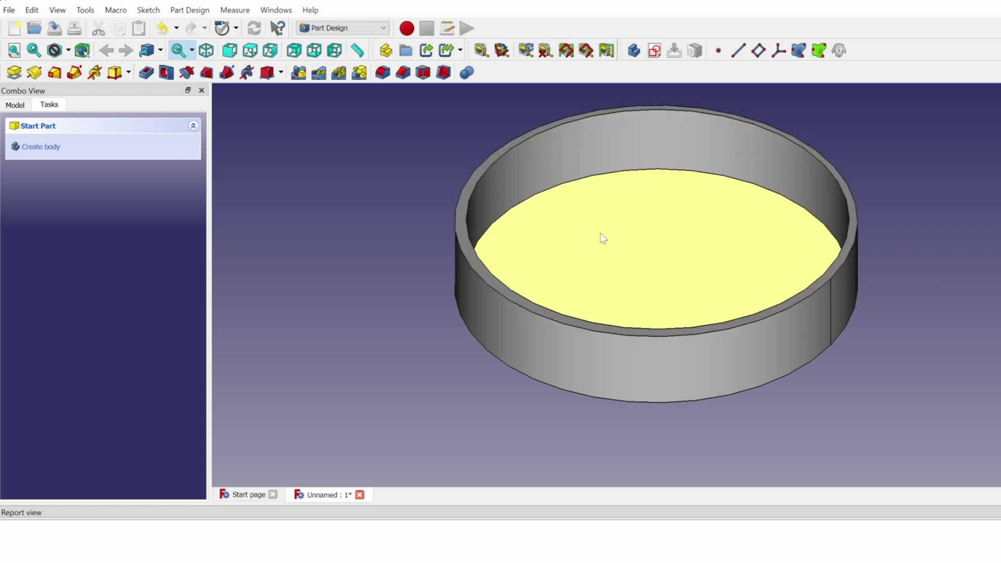
Chamfer the recess's inner bottom edge by 2 mm and the cap's outer rim by 1 mm.
{"action": "left_click", "coordinate": [645, 244]}
{"action": "middle_click_drag", "start_coordinate": [644, 244], "coordinate": [614, 151]}
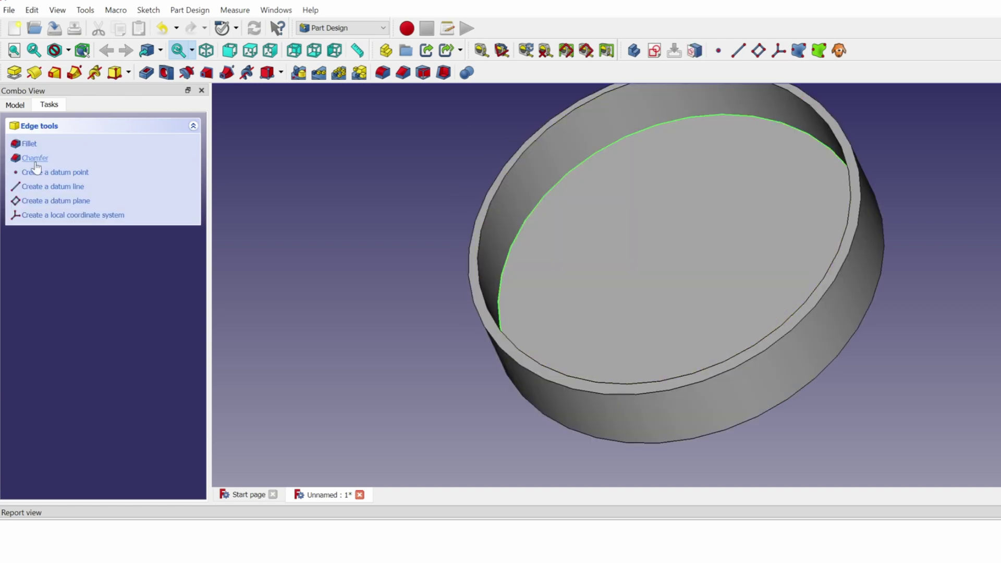
{"action": "left_click", "coordinate": [36, 158]}
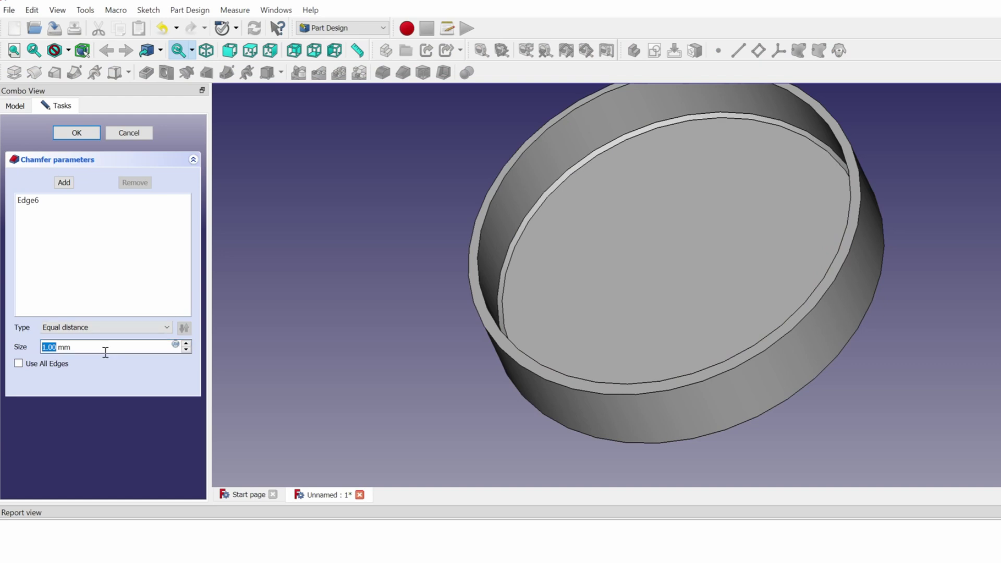
{"action": "type", "text": "2"}
{"action": "key", "text": "Return"}
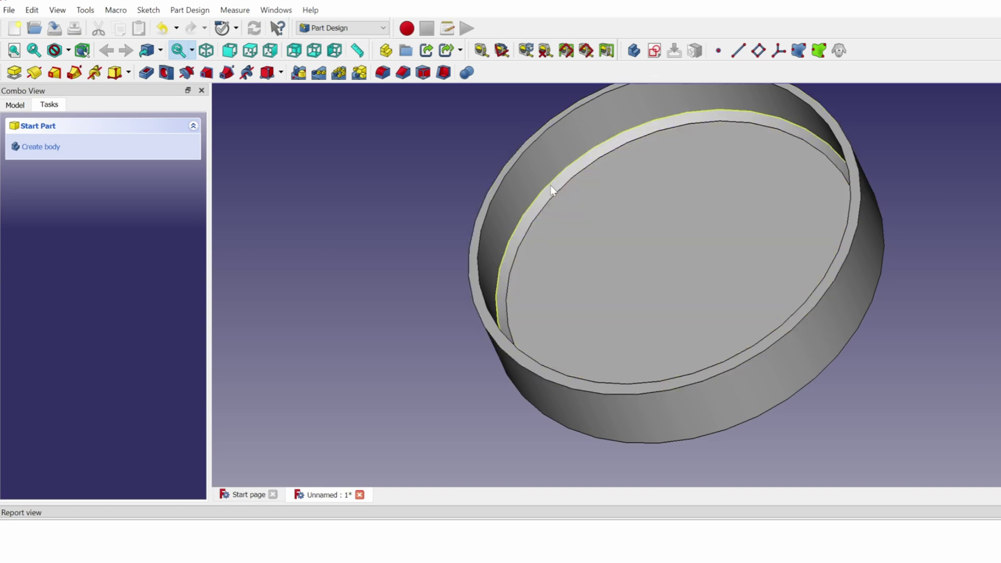
{"action": "left_click", "coordinate": [831, 295]}
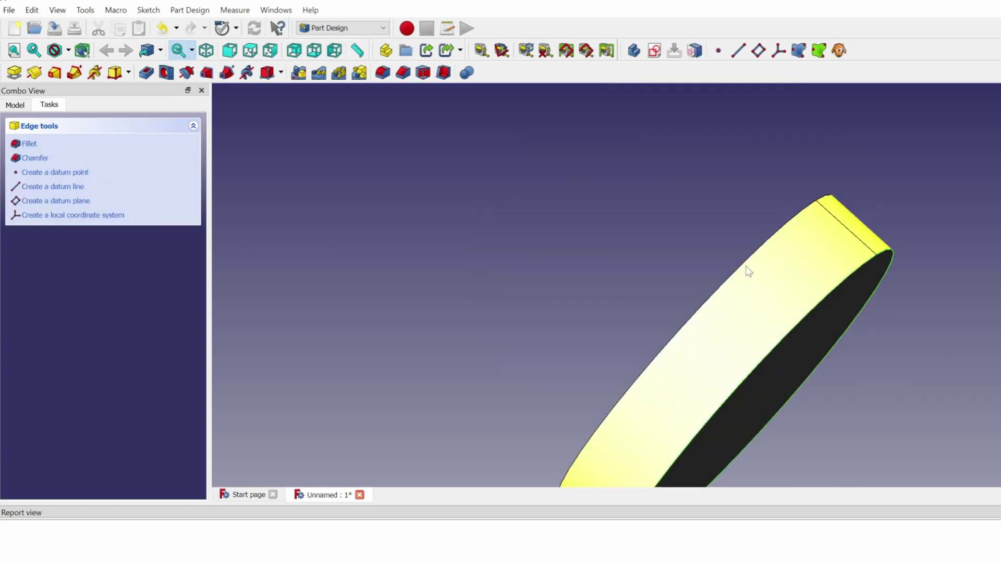
{"action": "left_click", "coordinate": [34, 158]}
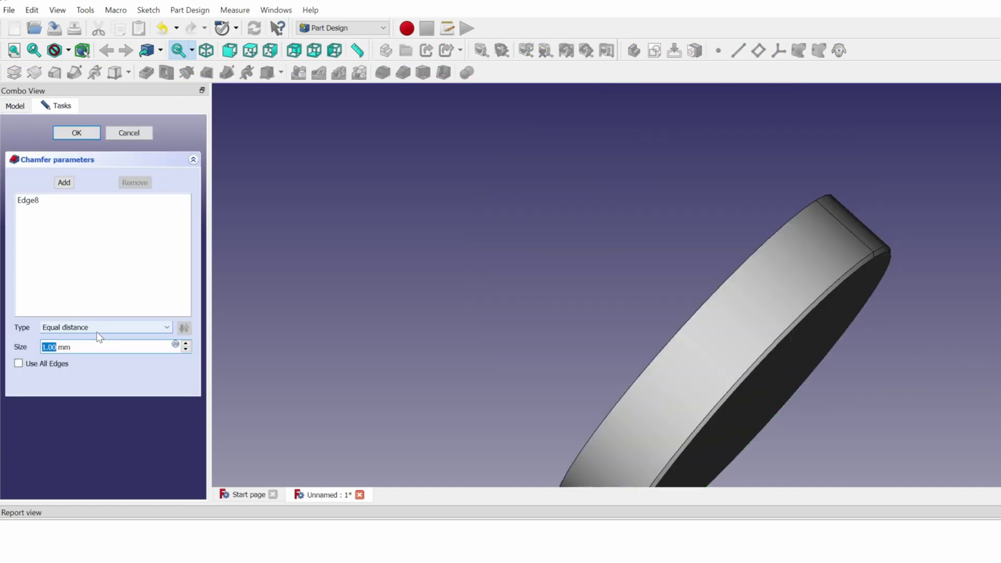
{"action": "key", "text": "Return"}
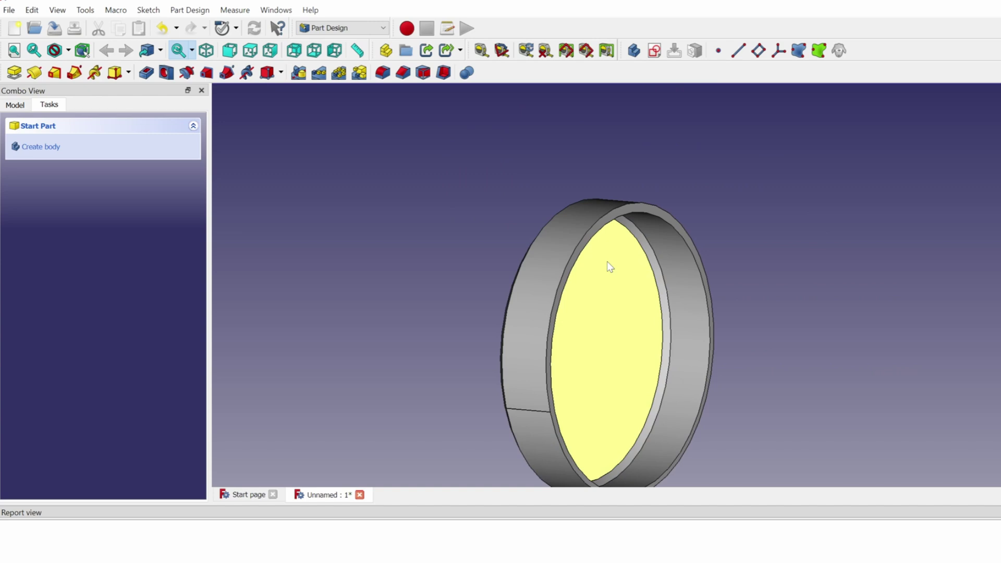
Save the document as 'top'.
{"action": "key", "text": "ctrl+s"}
{"action": "type", "text": "top"}
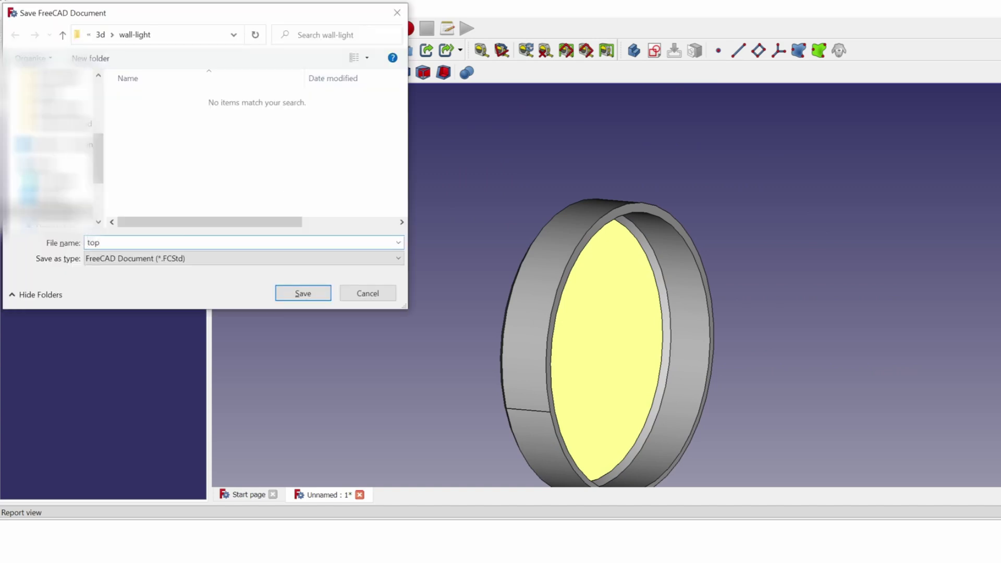
{"action": "key", "text": "Return"}
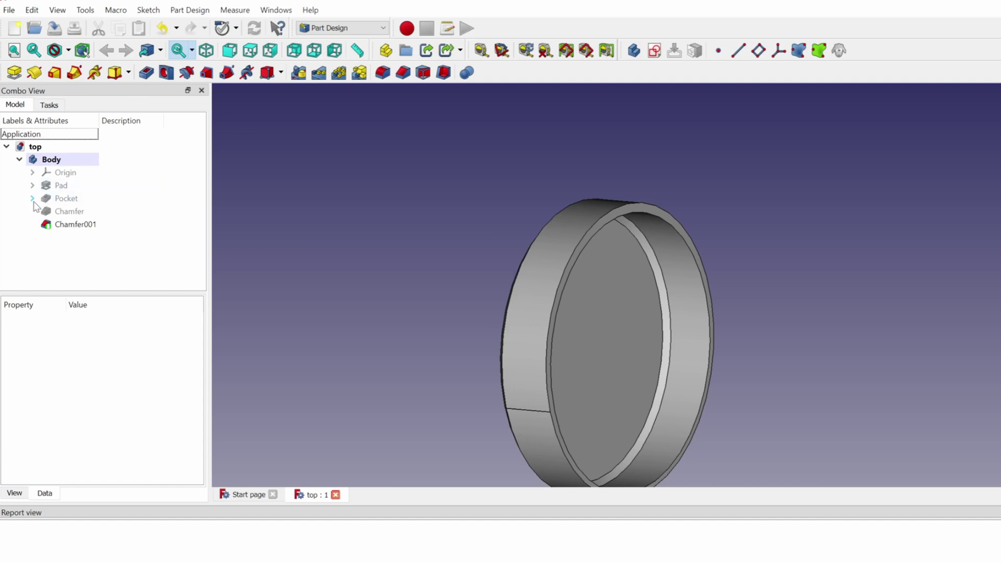
Change the pocket sketch's circle diameter from 95 mm to 90 mm.
{"action": "left_click", "coordinate": [32, 199]}
{"action": "double_click", "coordinate": [88, 211]}
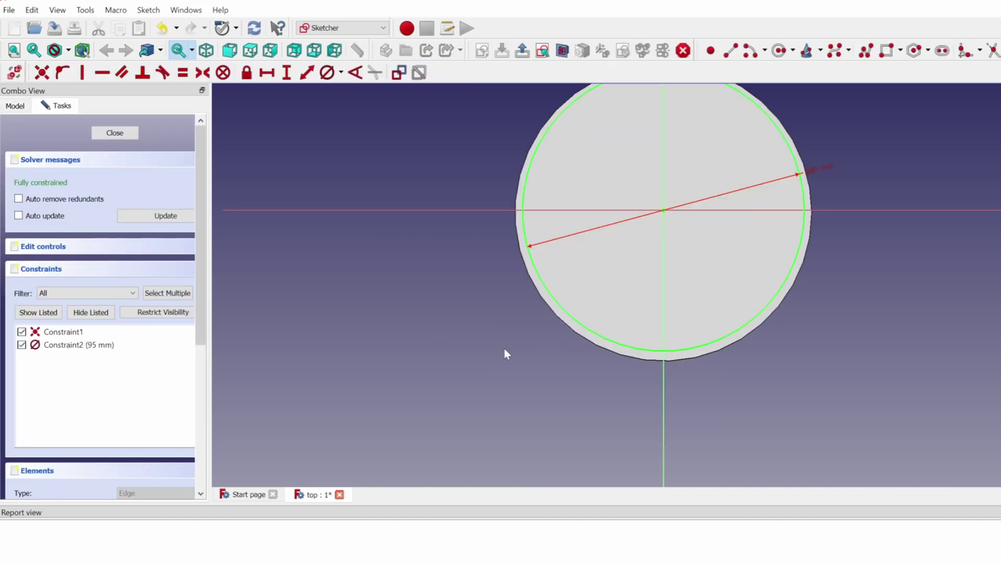
{"action": "middle_click_drag", "start_coordinate": [505, 354], "coordinate": [531, 328]}
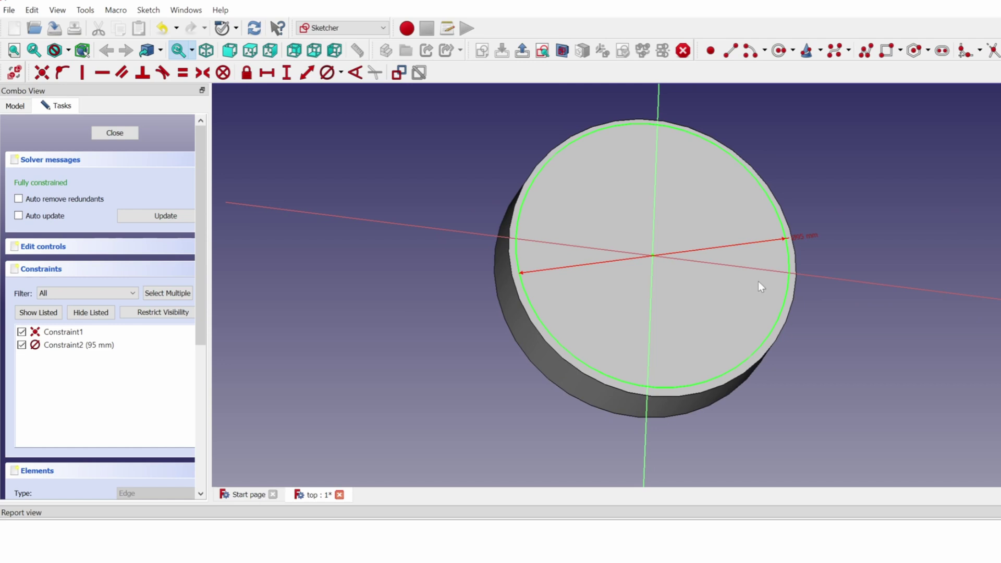
{"action": "double_click", "coordinate": [808, 235]}
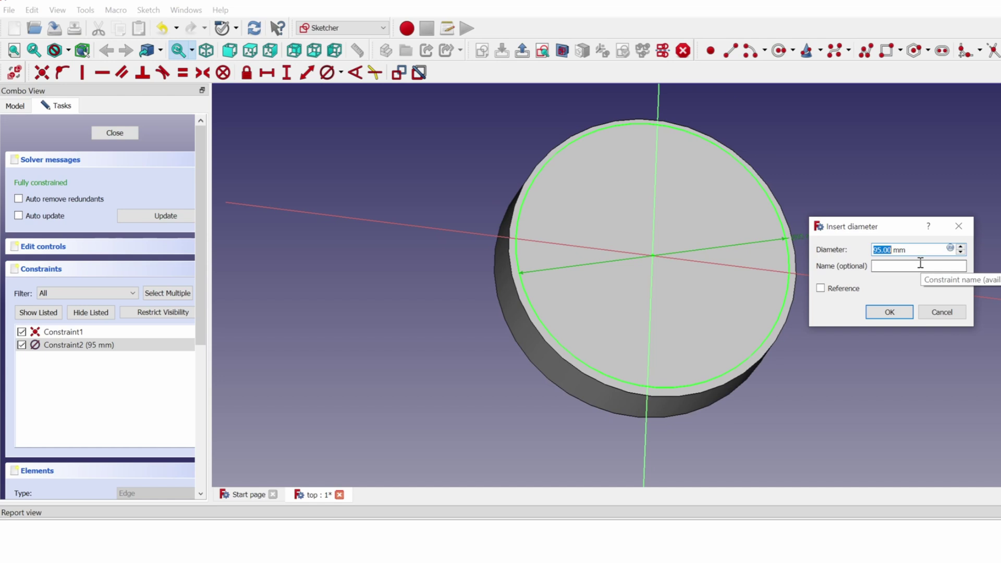
{"action": "type", "text": "90"}
{"action": "key", "text": "Return"}
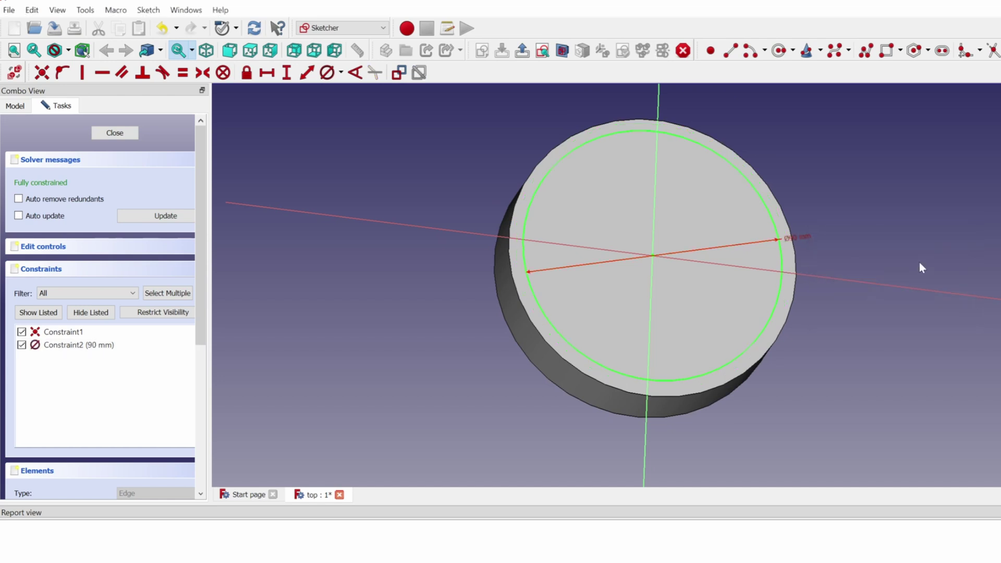
{"action": "left_click", "coordinate": [111, 135]}
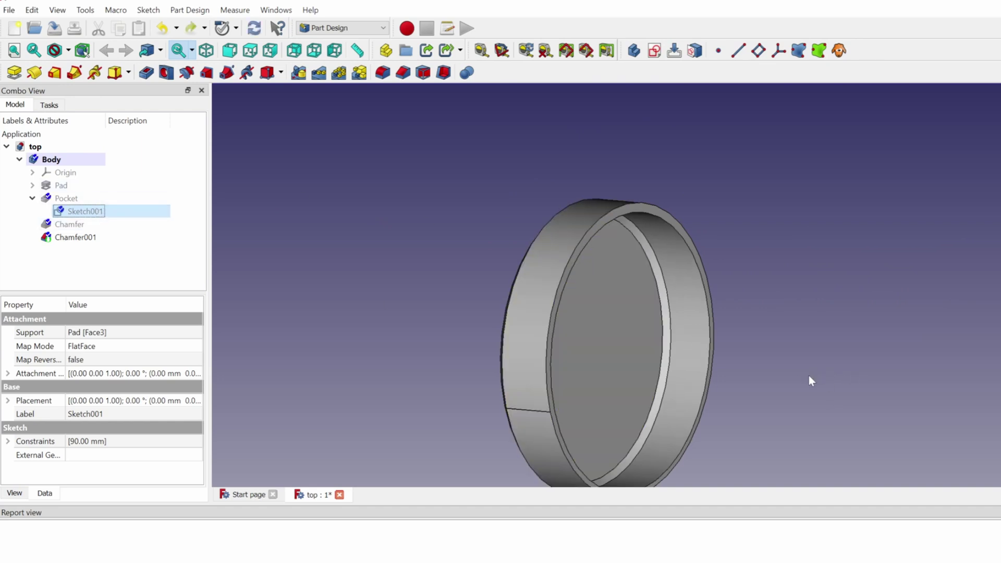
{"action": "double_click", "coordinate": [79, 211]}
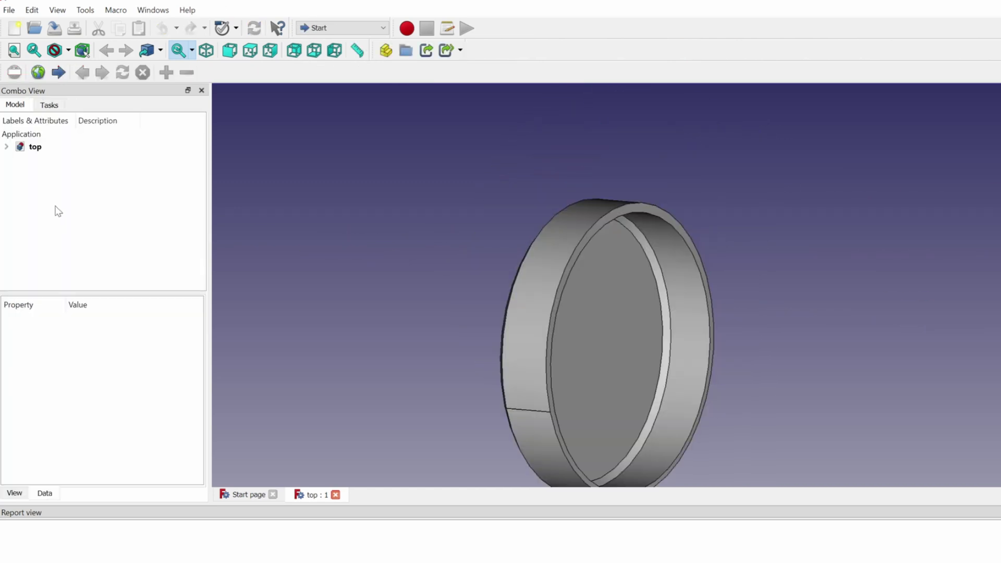
Create a new document Unnamed1 and make it the active document beside 'top'.
{"action": "left_click", "coordinate": [14, 28]}
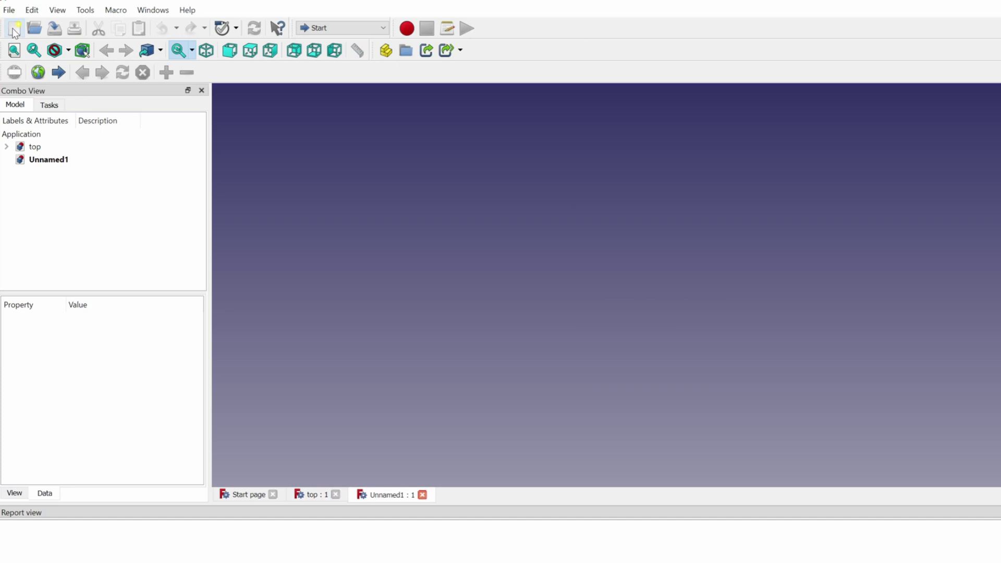
{"action": "left_click", "coordinate": [48, 162]}
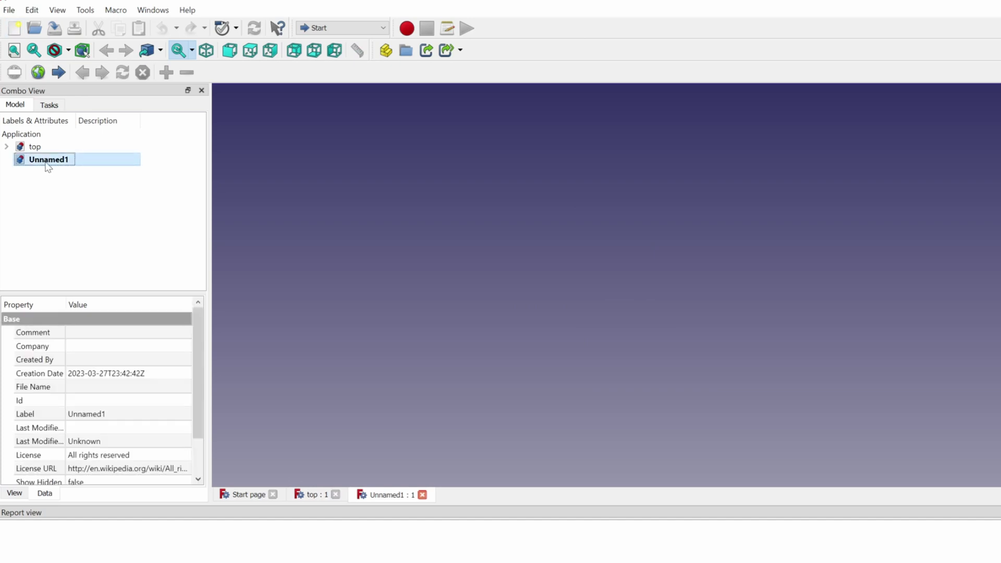
{"action": "double_click", "coordinate": [32, 147]}
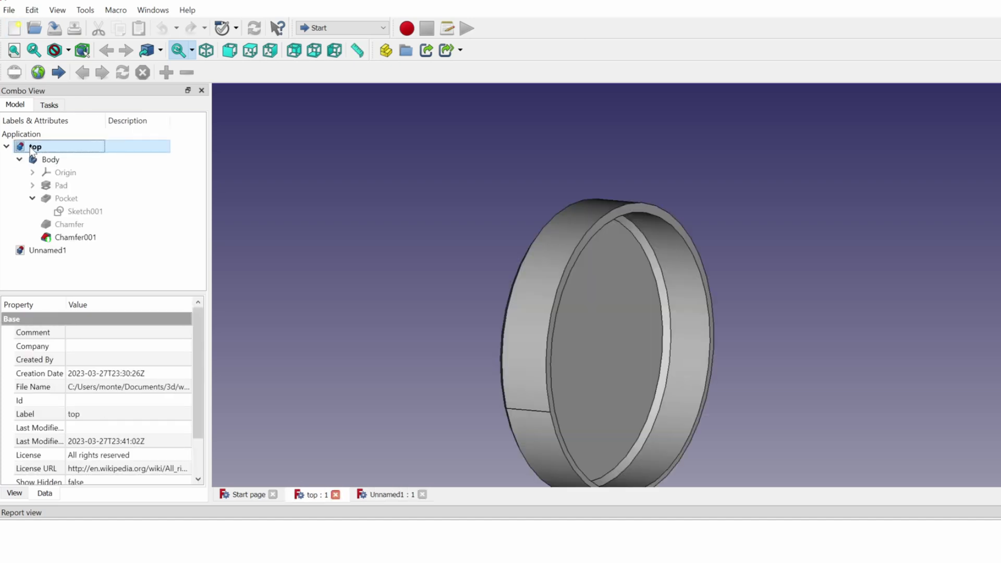
{"action": "left_click", "coordinate": [6, 147]}
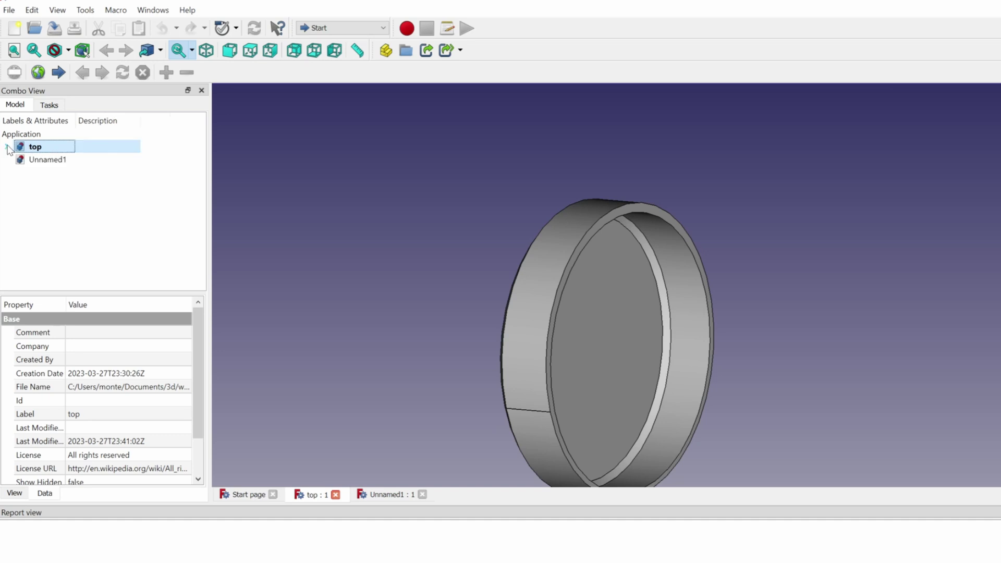
{"action": "double_click", "coordinate": [45, 160]}
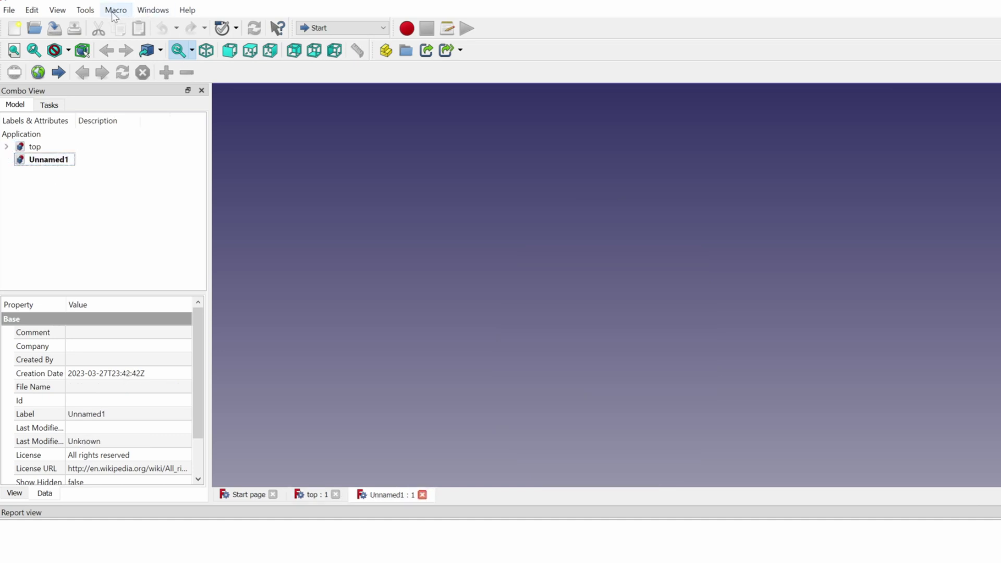
{"action": "left_click", "coordinate": [86, 11]}
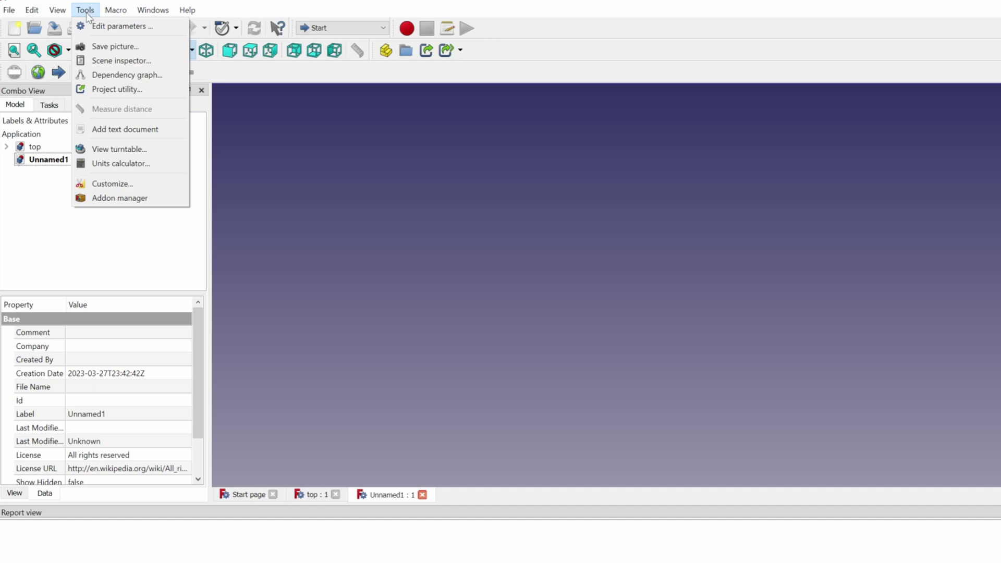
Browse the Addon Manager list and open the A2plus add-on details.
{"action": "left_click", "coordinate": [117, 197]}
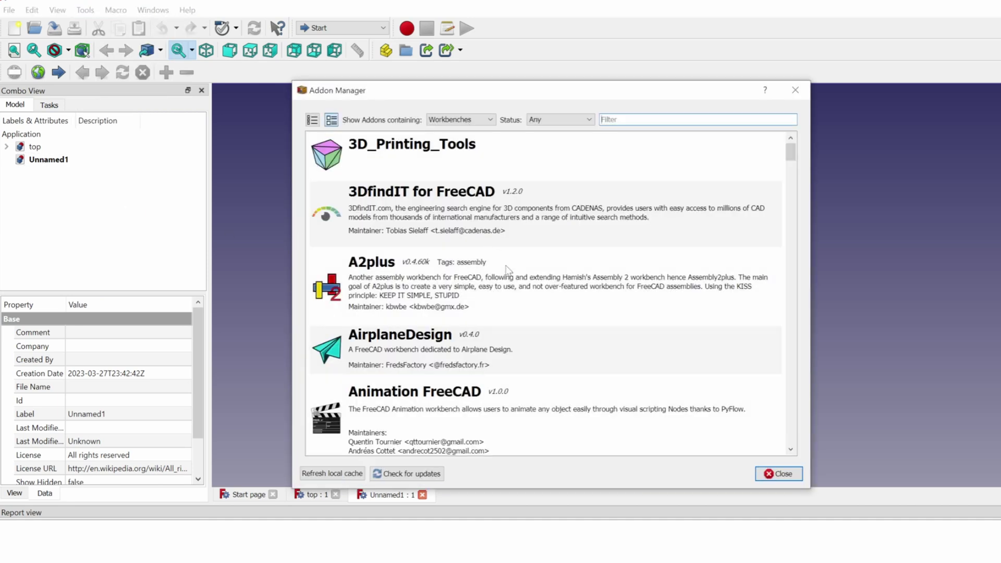
{"action": "scroll", "coordinate": [553, 288], "scroll_direction": "down", "scroll_amount": 10}
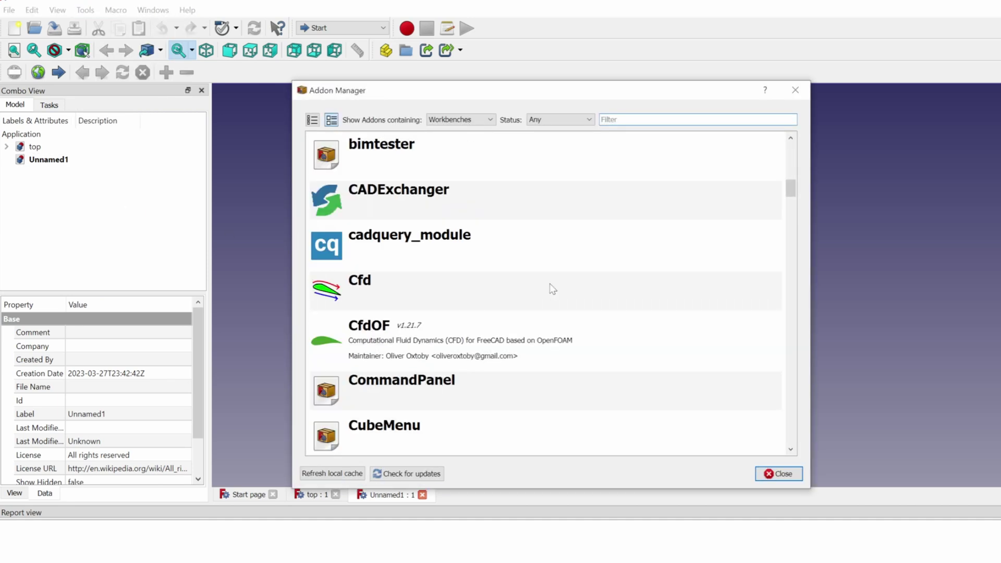
{"action": "scroll", "coordinate": [552, 288], "scroll_direction": "down", "scroll_amount": 10}
{"action": "scroll", "coordinate": [552, 289], "scroll_direction": "down", "scroll_amount": 10}
{"action": "scroll", "coordinate": [552, 288], "scroll_direction": "down", "scroll_amount": 10}
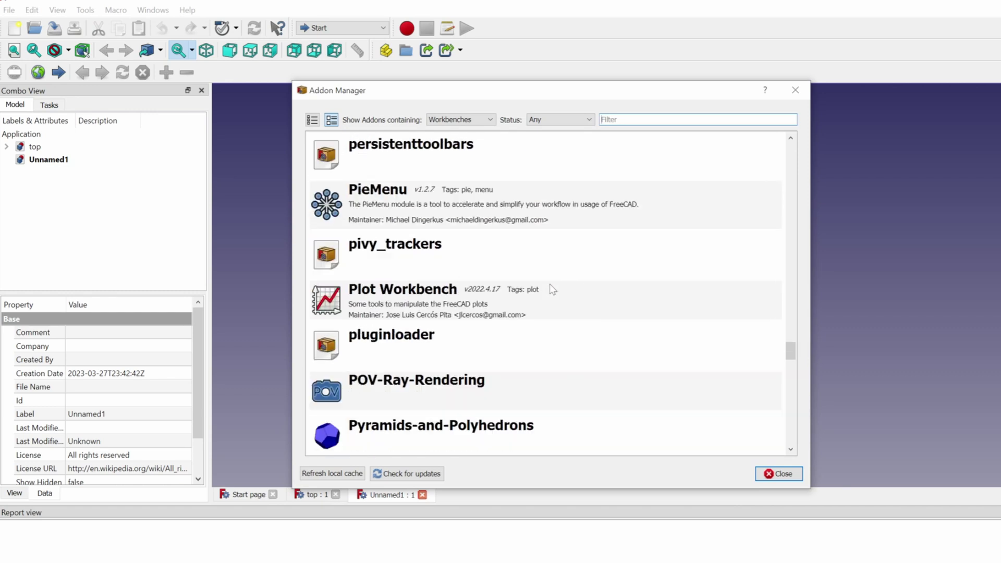
{"action": "scroll", "coordinate": [552, 288], "scroll_direction": "up", "scroll_amount": 10}
{"action": "scroll", "coordinate": [552, 289], "scroll_direction": "up", "scroll_amount": 10}
{"action": "scroll", "coordinate": [552, 288], "scroll_direction": "up", "scroll_amount": 10}
{"action": "left_click", "coordinate": [475, 283]}
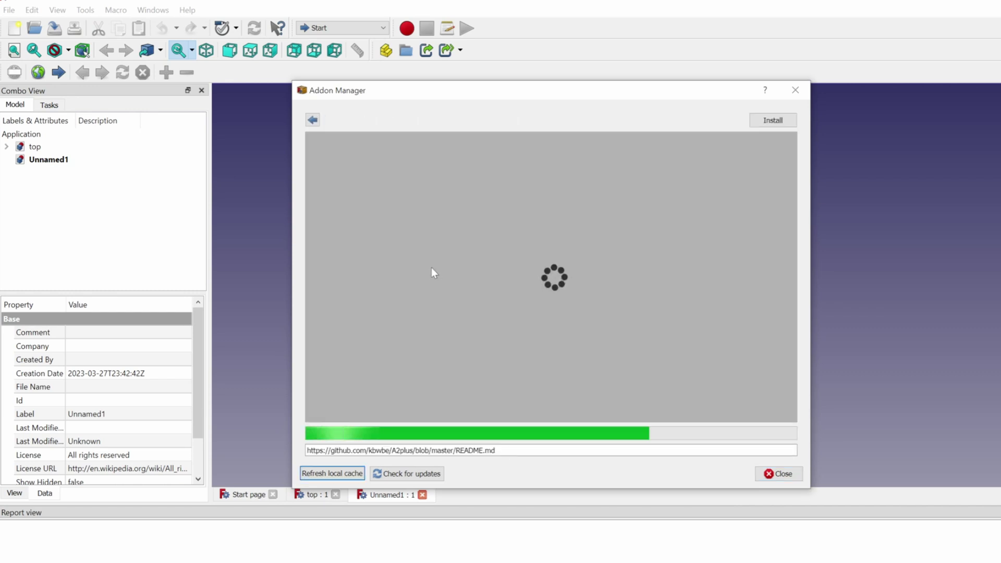
{"action": "left_click", "coordinate": [312, 121]}
{"action": "scroll", "coordinate": [490, 328], "scroll_direction": "down", "scroll_amount": 3}
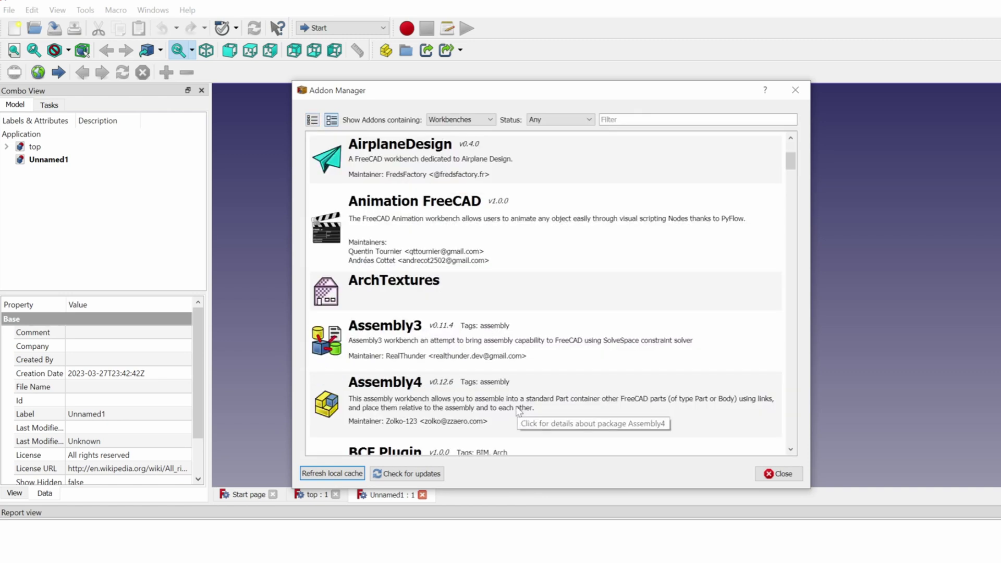
{"action": "scroll", "coordinate": [517, 411], "scroll_direction": "up", "scroll_amount": 3}
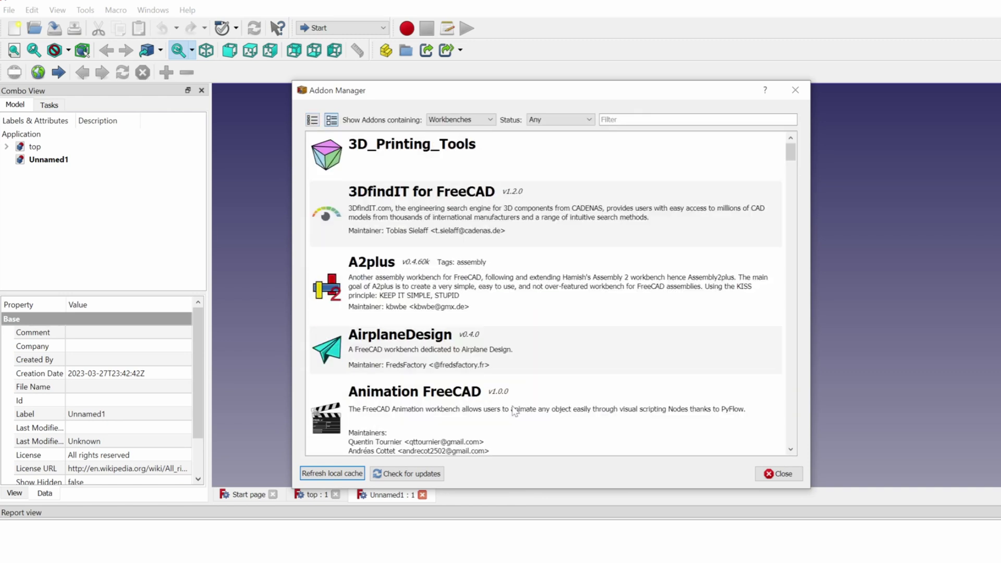
{"action": "left_click", "coordinate": [407, 289]}
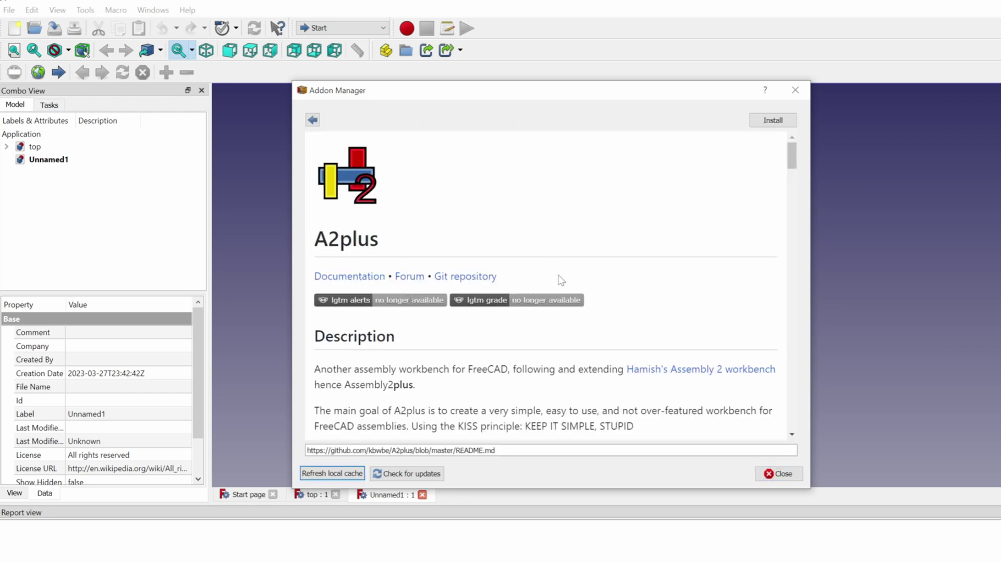
{"action": "scroll", "coordinate": [563, 319], "scroll_direction": "down", "scroll_amount": 1}
{"action": "scroll", "coordinate": [563, 319], "scroll_direction": "down", "scroll_amount": 2}
{"action": "scroll", "coordinate": [563, 319], "scroll_direction": "up", "scroll_amount": 3}
Install the A2plus workbench, close the Addon Manager, and restart FreeCAD.
{"action": "left_click", "coordinate": [776, 124]}
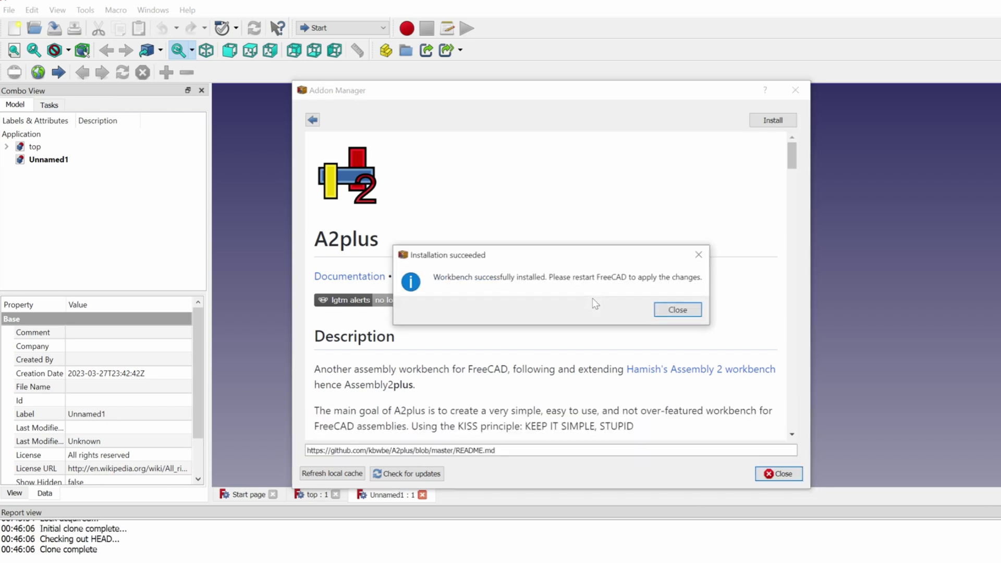
{"action": "left_click", "coordinate": [677, 308]}
{"action": "left_click", "coordinate": [791, 480]}
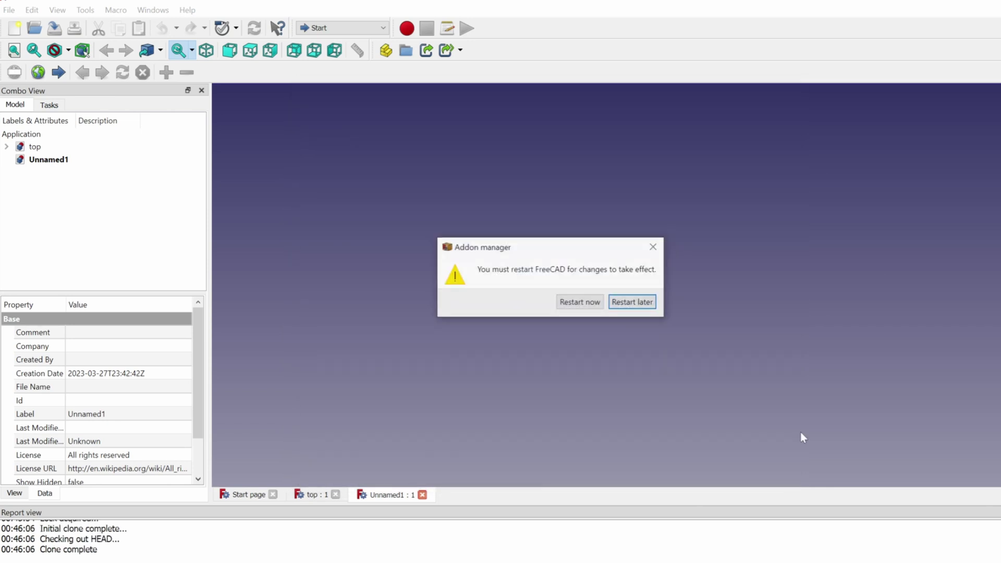
{"action": "left_click", "coordinate": [580, 304]}
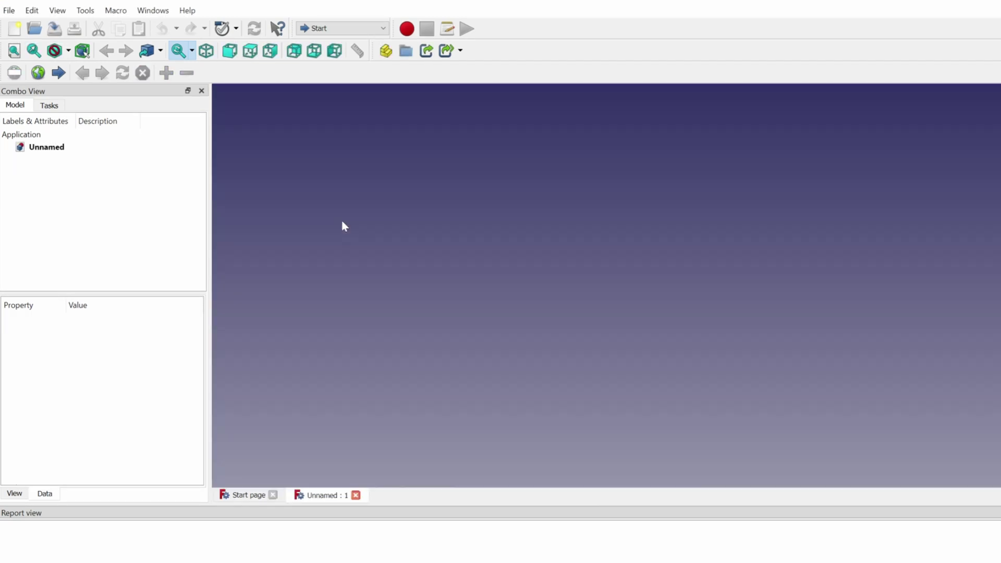
Rename the Unnamed document's label to 'bottom'.
{"action": "left_click", "coordinate": [46, 147]}
{"action": "left_click", "coordinate": [103, 415]}
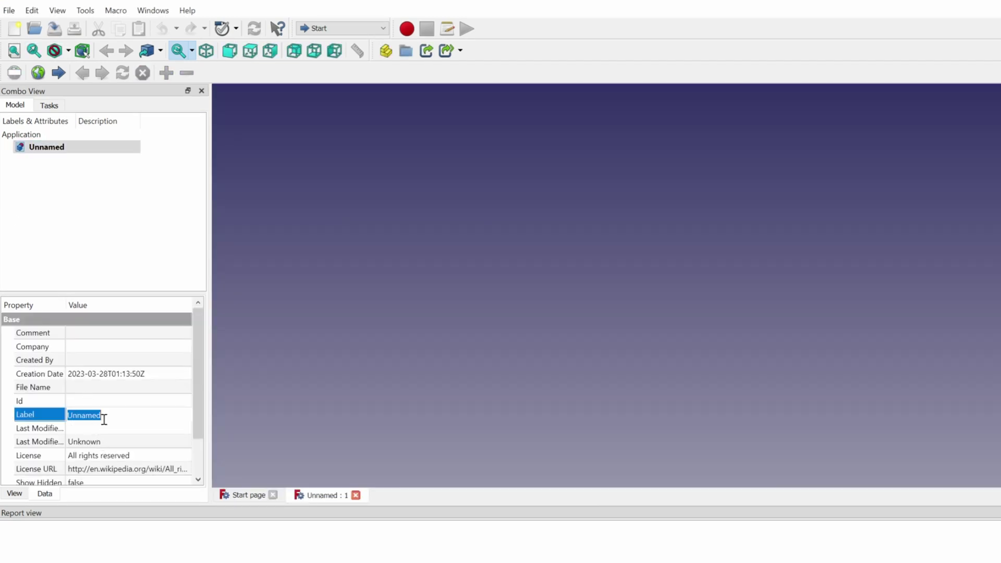
{"action": "type", "text": "bottom"}
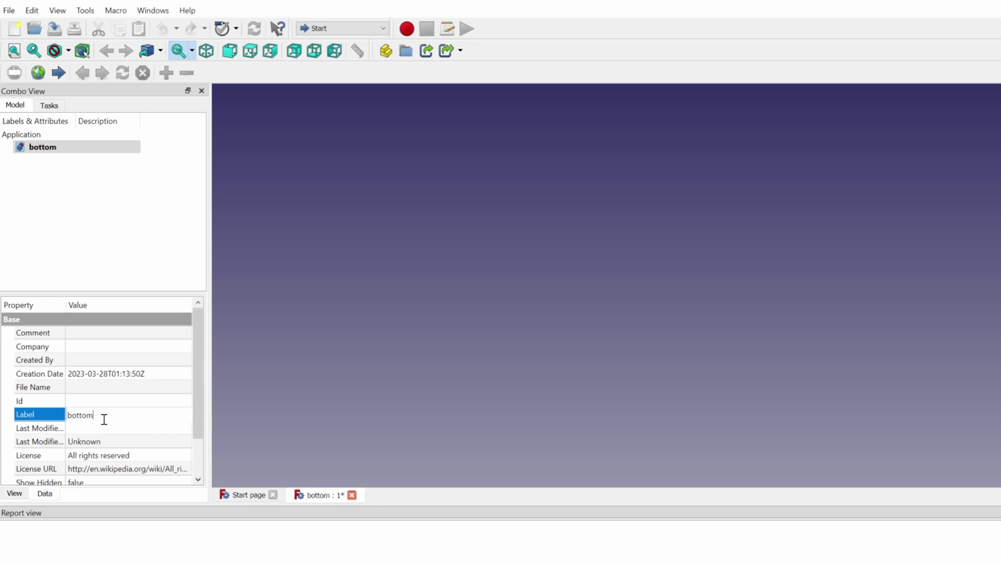
{"action": "key", "text": "Return"}
Switch to Part Design, create a body, and start a sketch on the XZ plane.
{"action": "left_click", "coordinate": [326, 29]}
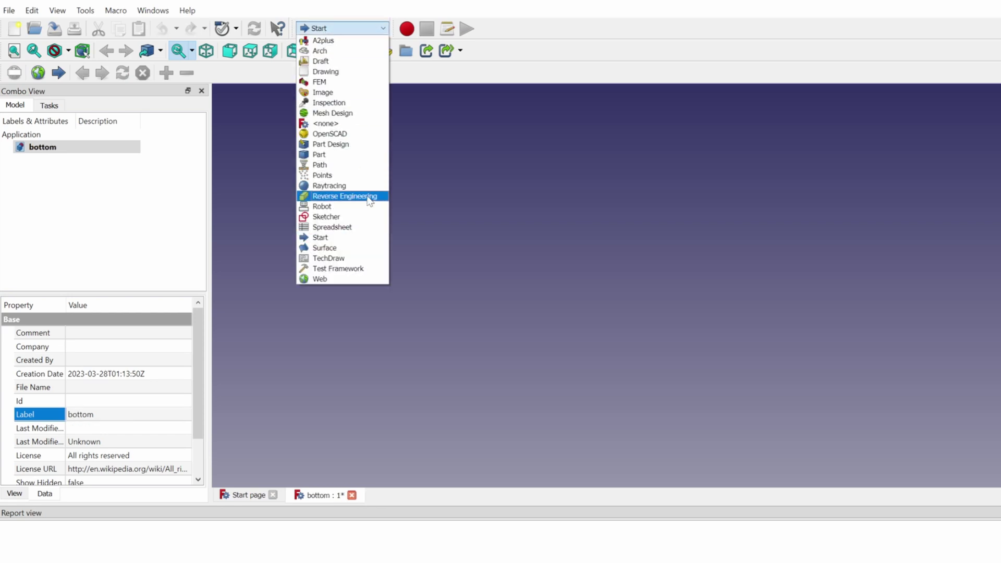
{"action": "left_click", "coordinate": [361, 145]}
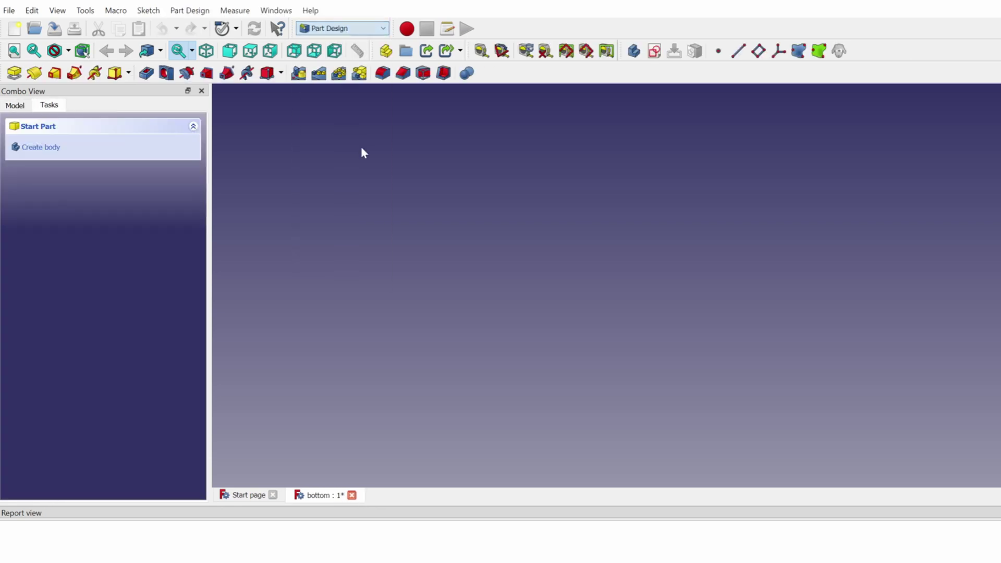
{"action": "left_click", "coordinate": [53, 149]}
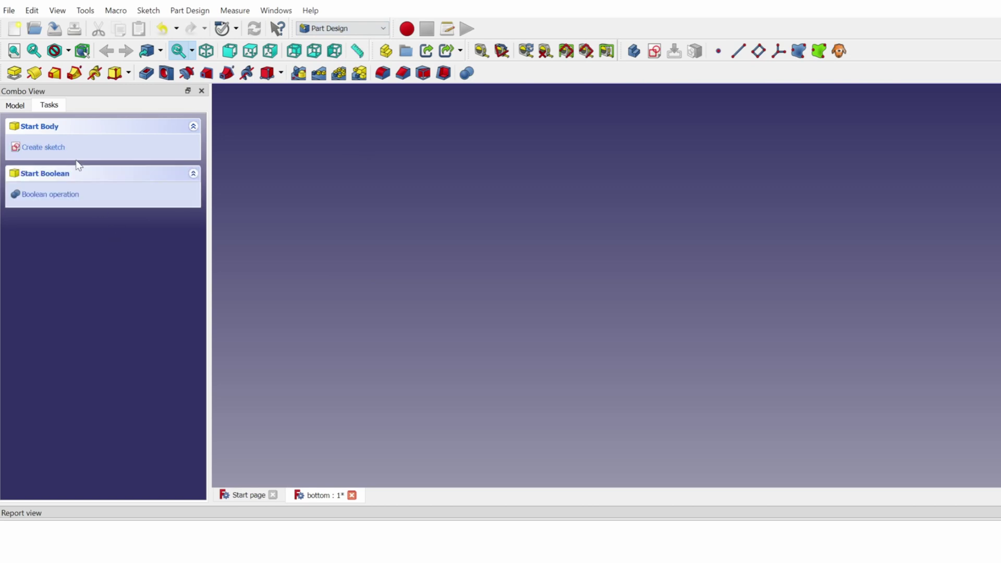
{"action": "left_click", "coordinate": [54, 149]}
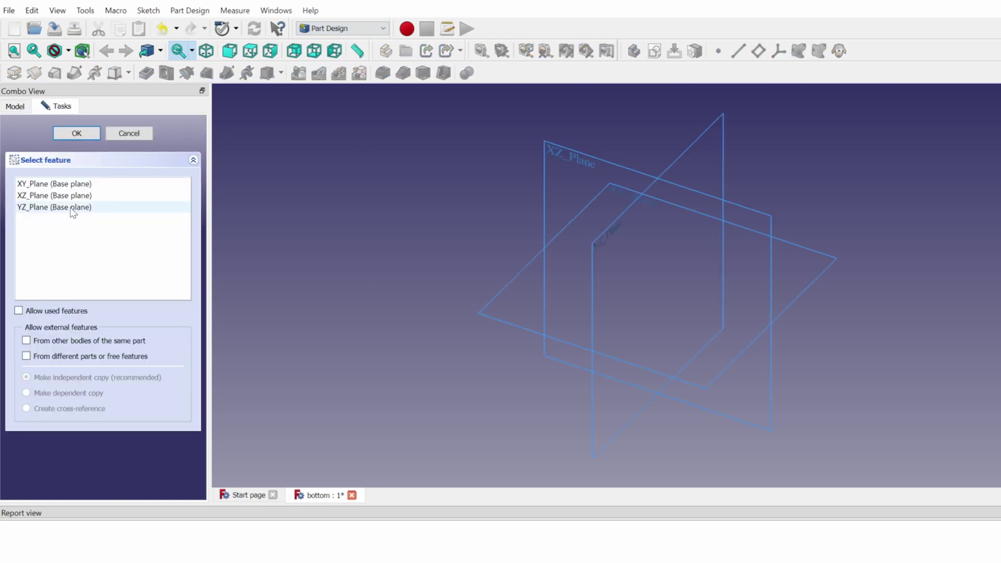
{"action": "left_click", "coordinate": [773, 252]}
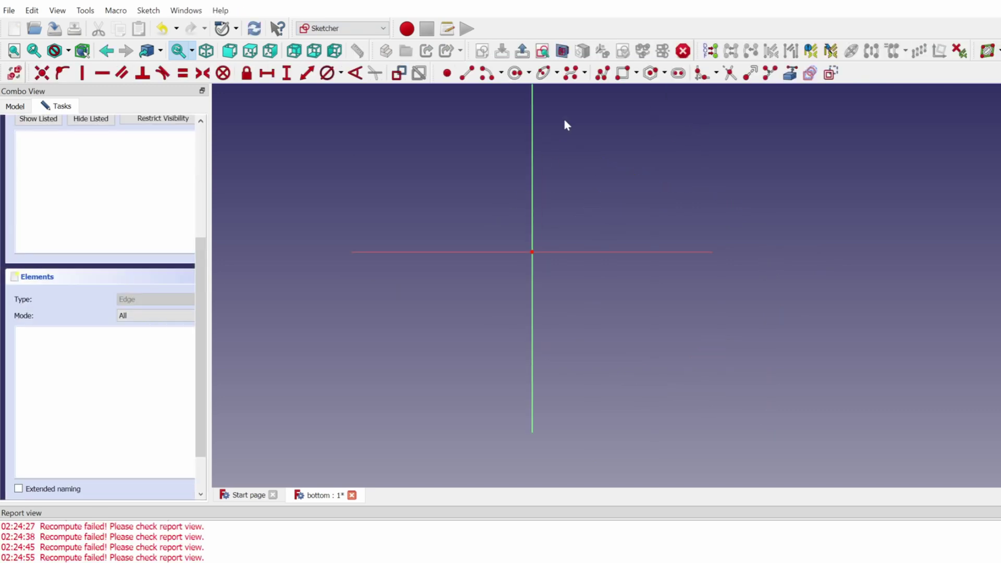
Draw a horizontal line along the x-axis spanning both sides of the origin.
{"action": "left_click", "coordinate": [467, 76]}
{"action": "left_click", "coordinate": [457, 253]}
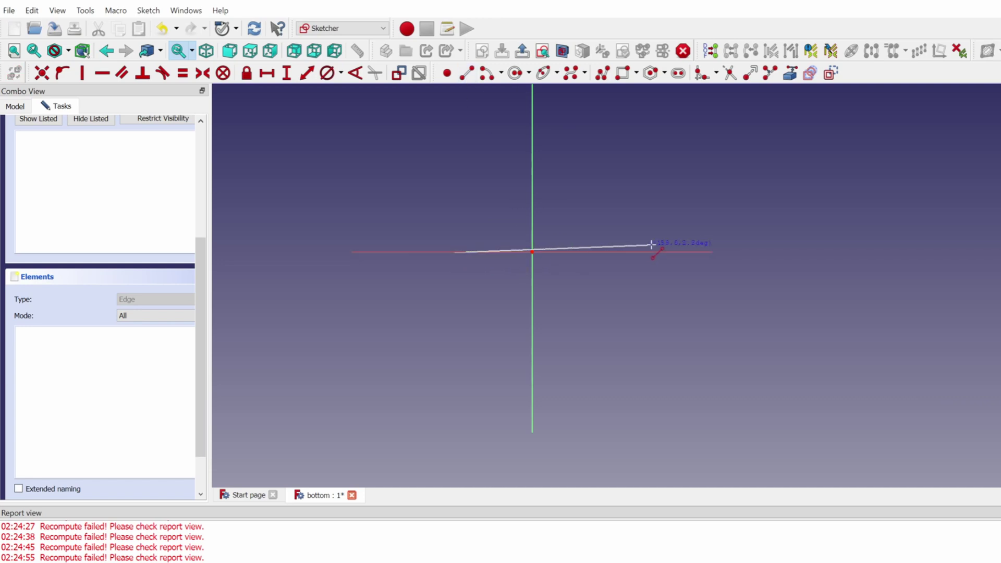
{"action": "left_click", "coordinate": [665, 252]}
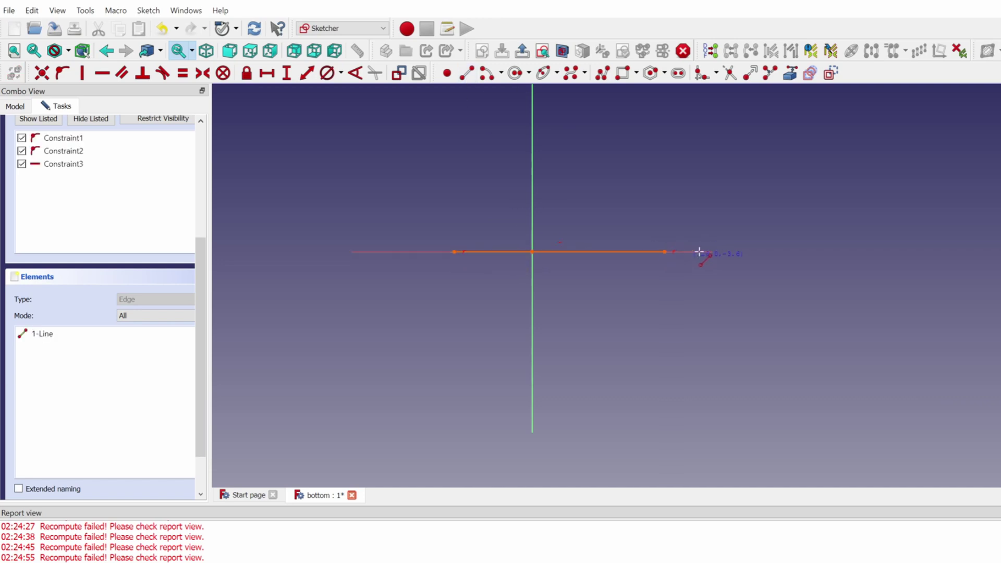
{"action": "left_click", "coordinate": [81, 335]}
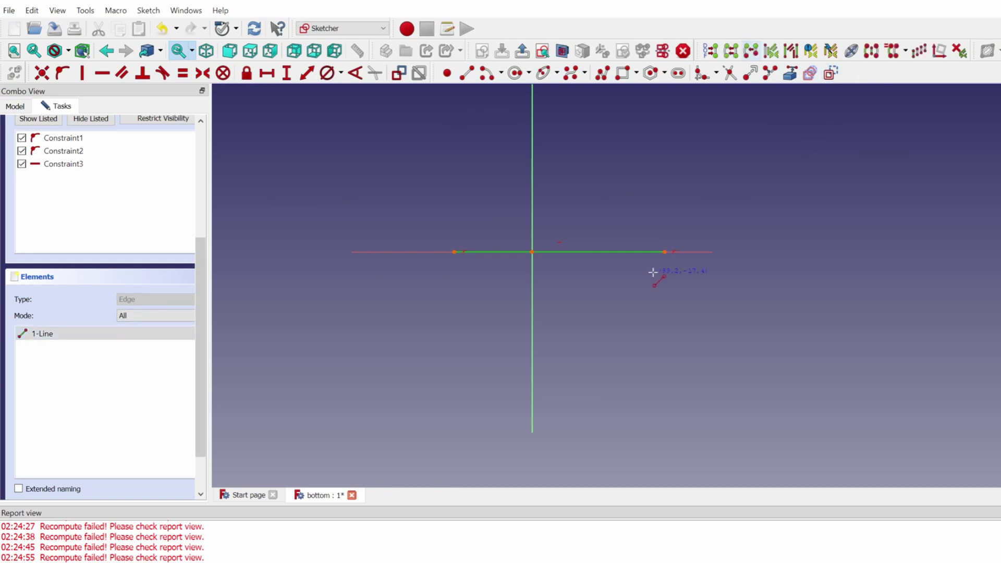
{"action": "key", "text": "Escape"}
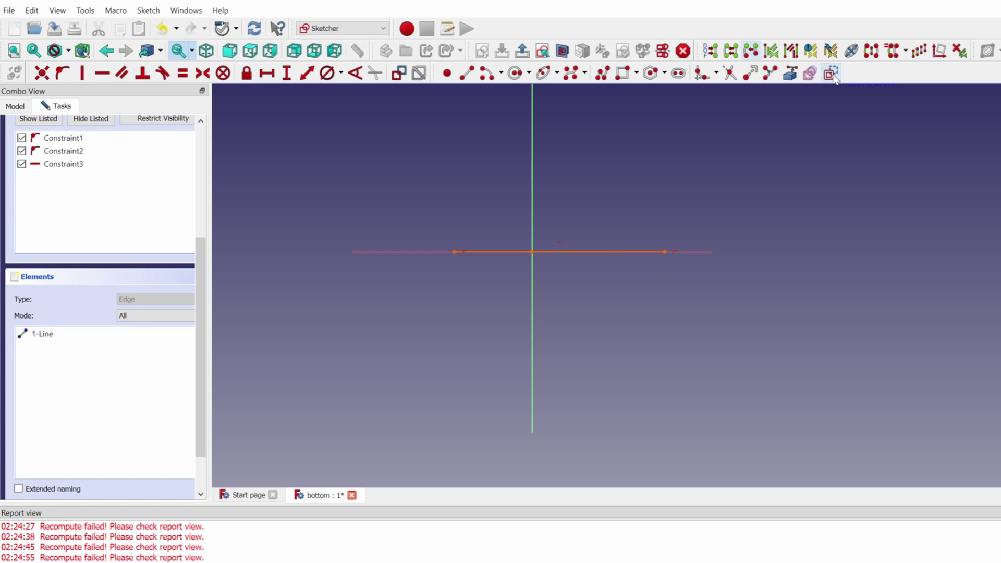
Review the Sketcher page in Edit > Preferences and close it with OK.
{"action": "scroll", "coordinate": [98, 416], "scroll_direction": "down", "scroll_amount": 2}
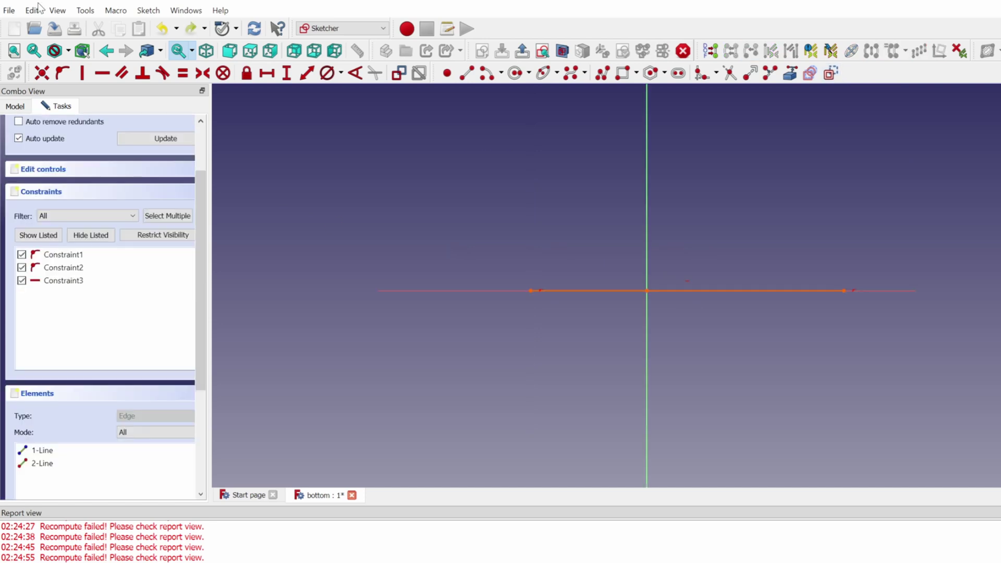
{"action": "left_click", "coordinate": [32, 10]}
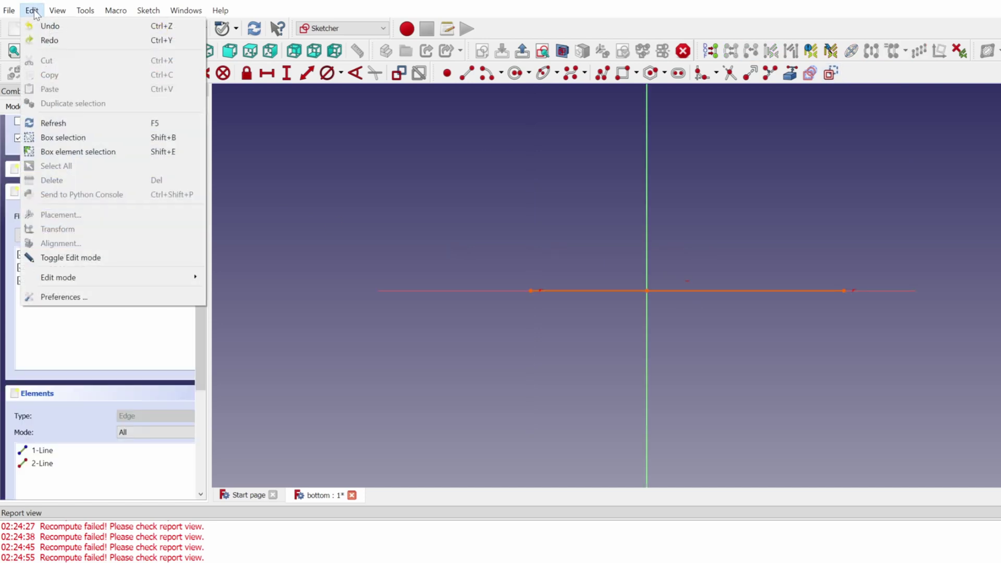
{"action": "left_click", "coordinate": [121, 298]}
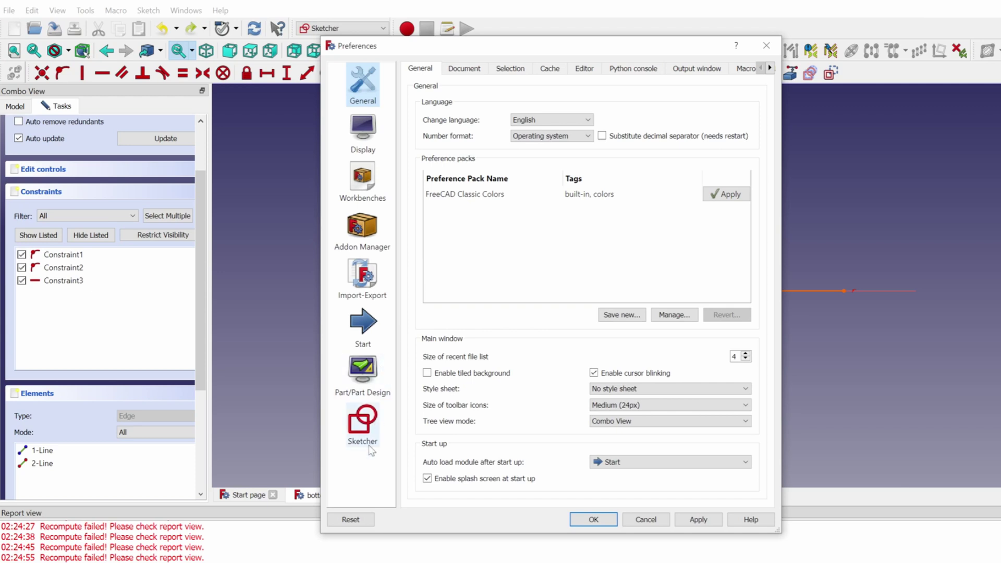
{"action": "left_click", "coordinate": [370, 447]}
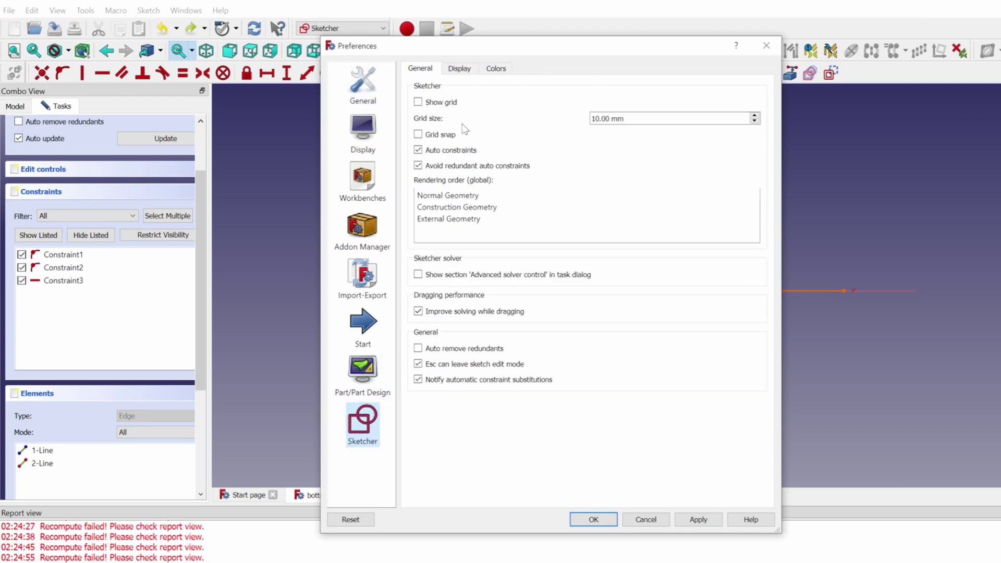
{"action": "left_click", "coordinate": [594, 519]}
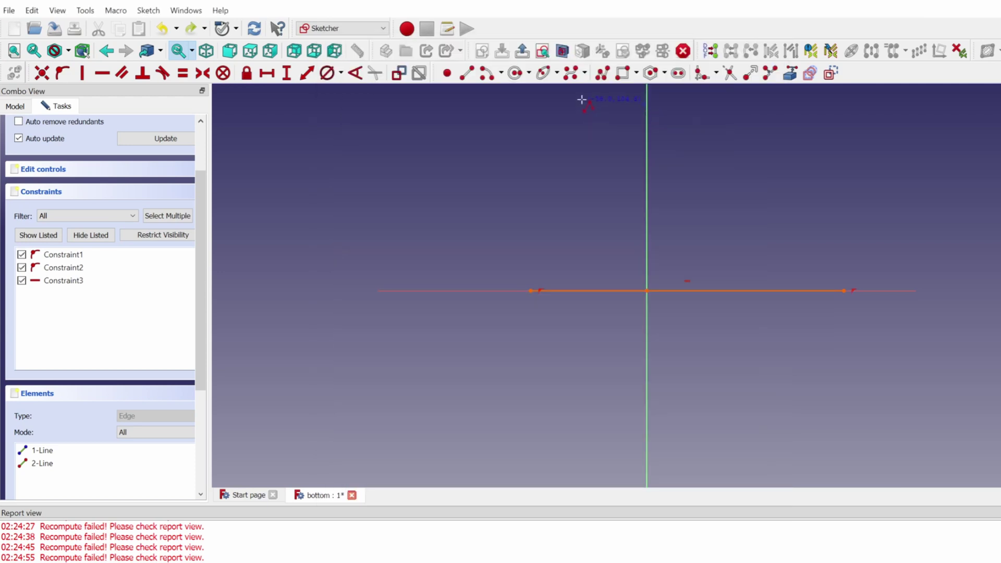
Draw a closed polyline rectangle with a small notch on its left edge, right of the vertical axis.
{"action": "left_click", "coordinate": [604, 73]}
{"action": "left_click", "coordinate": [691, 170]}
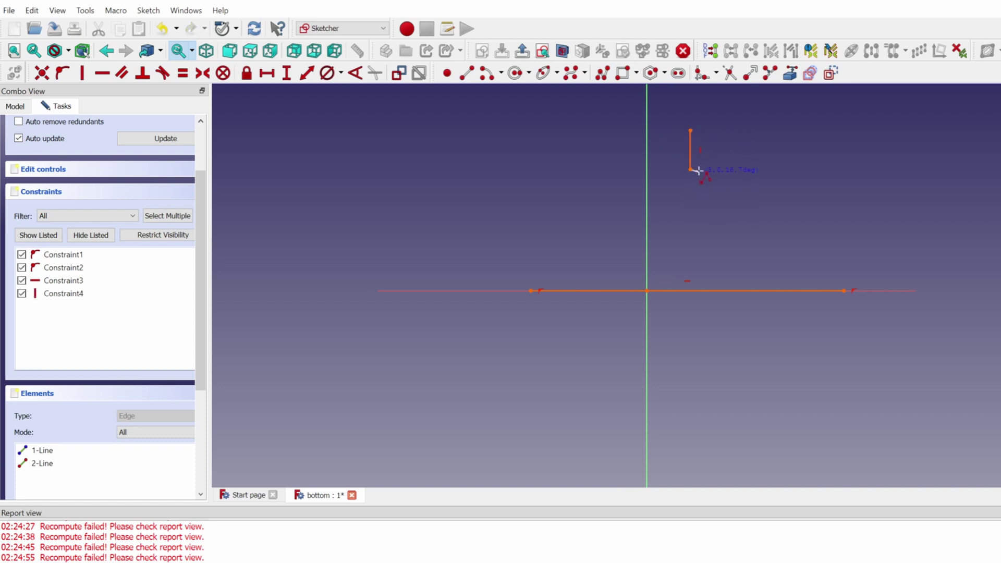
{"action": "left_click", "coordinate": [701, 169]}
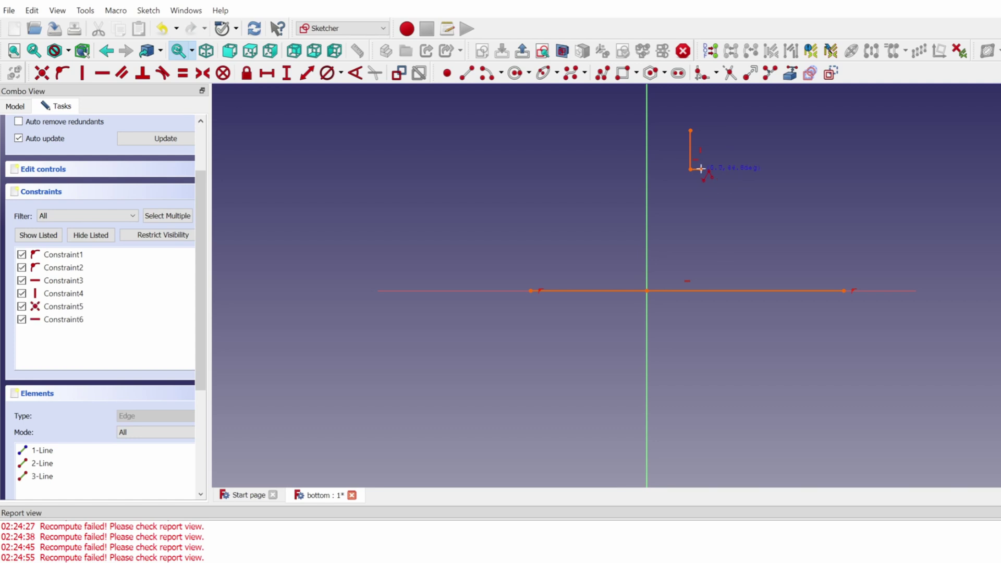
{"action": "left_click", "coordinate": [699, 184]}
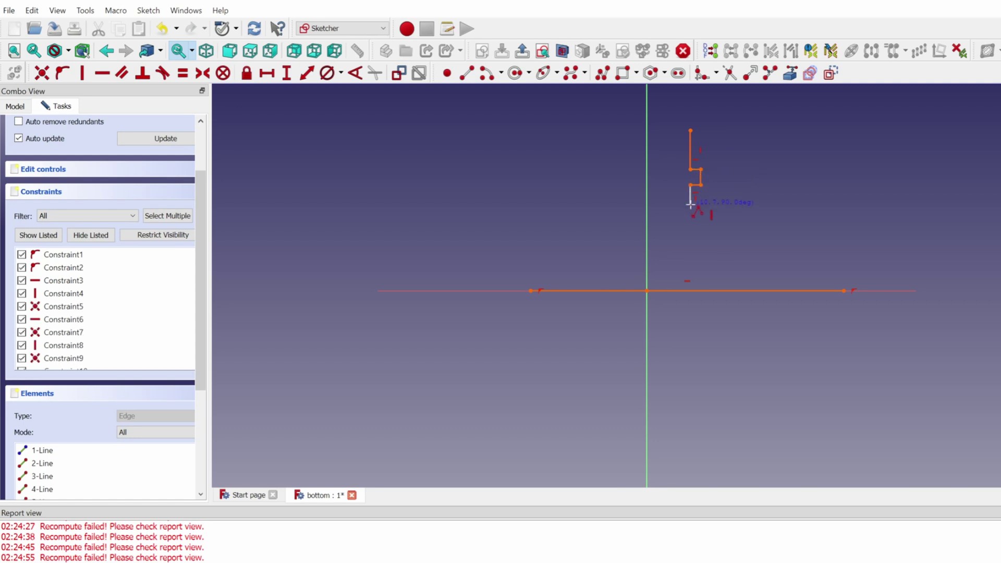
{"action": "left_click", "coordinate": [691, 231]}
{"action": "left_click", "coordinate": [730, 231]}
{"action": "left_click", "coordinate": [729, 130]}
{"action": "left_click", "coordinate": [690, 131]}
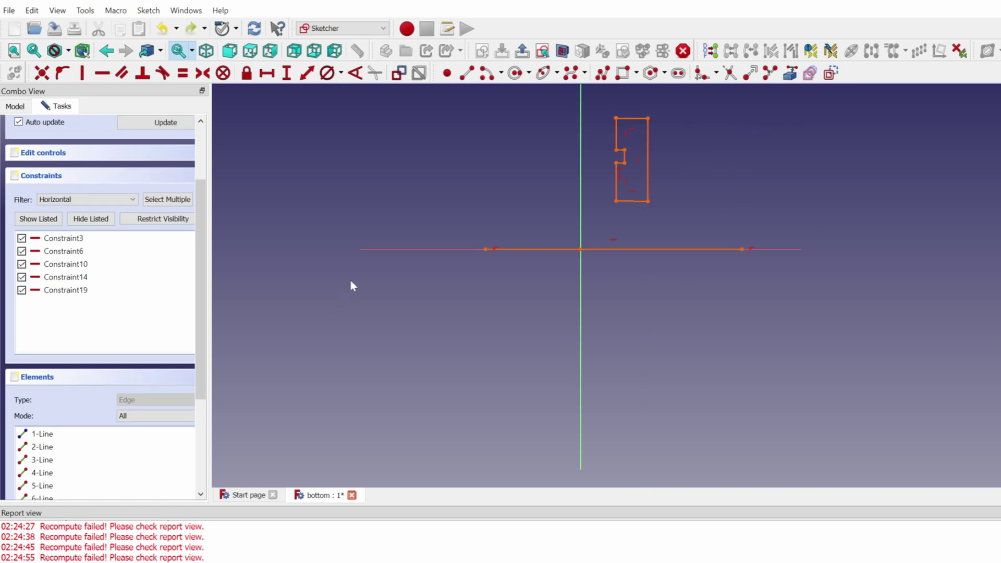
{"action": "key", "text": "g"}
{"action": "key", "text": "l"}
{"action": "left_click", "coordinate": [647, 208]}
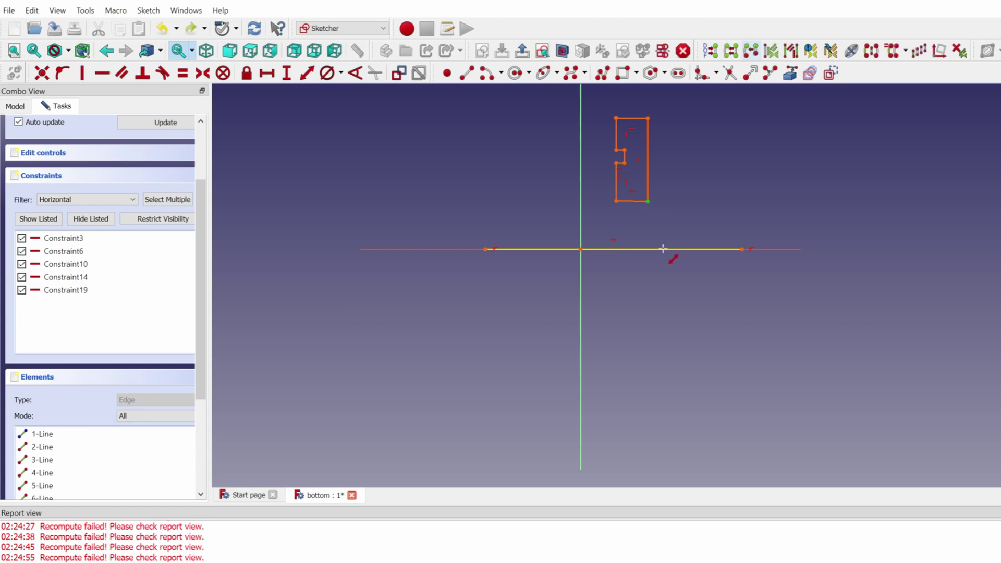
{"action": "left_click", "coordinate": [663, 250]}
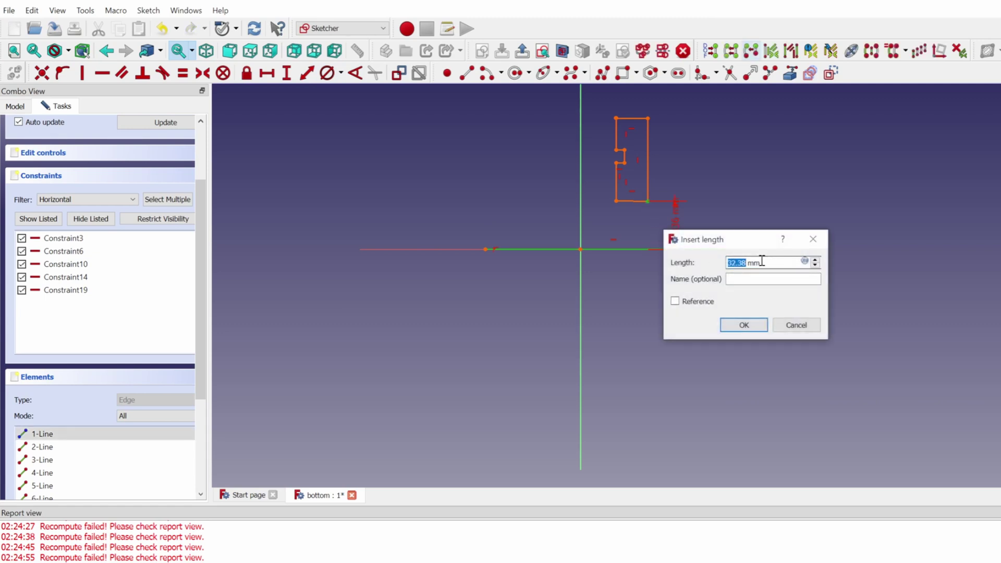
{"action": "type", "text": "10"}
{"action": "key", "text": "Return"}
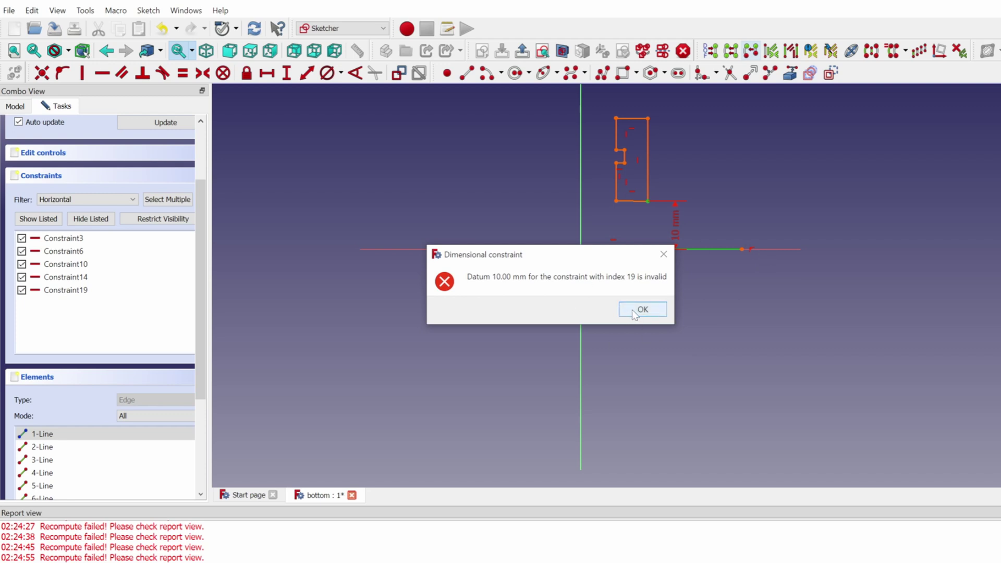
{"action": "left_click", "coordinate": [634, 311]}
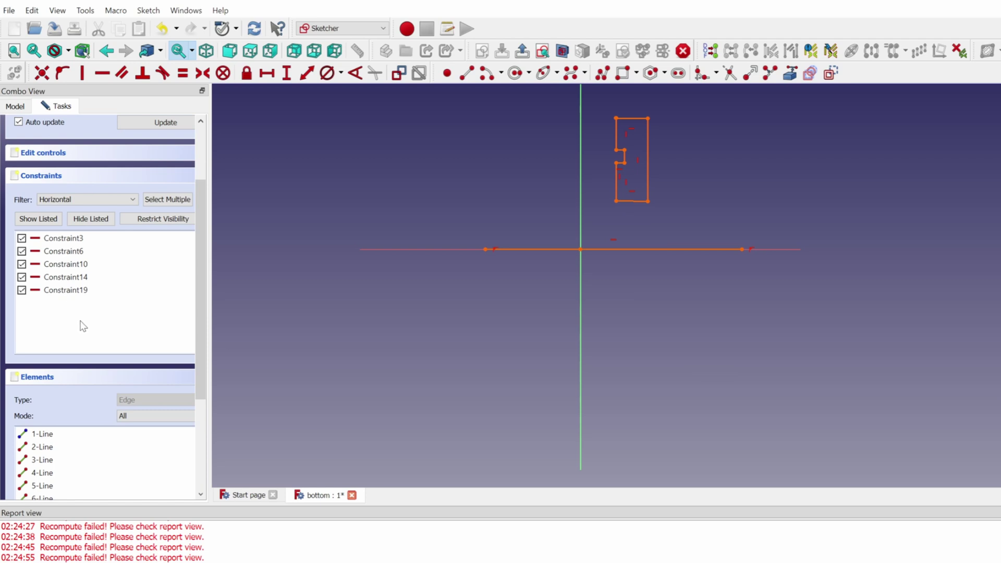
Delete all horizontal constraints, then all vertical constraints, from the sketch's constraint list.
{"action": "left_click_drag", "start_coordinate": [85, 326], "coordinate": [20, 238]}
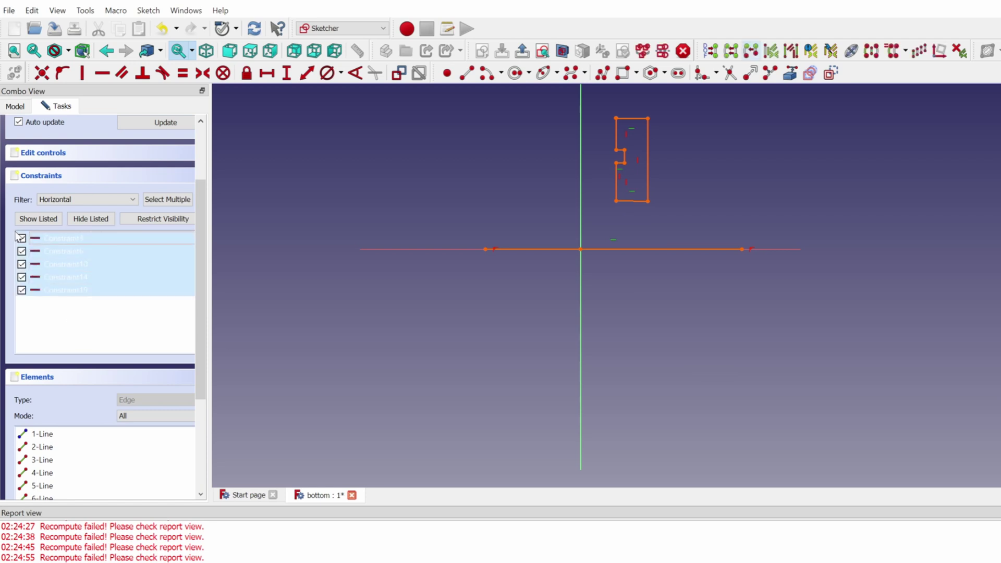
{"action": "key", "text": "Delete"}
{"action": "left_click", "coordinate": [111, 199]}
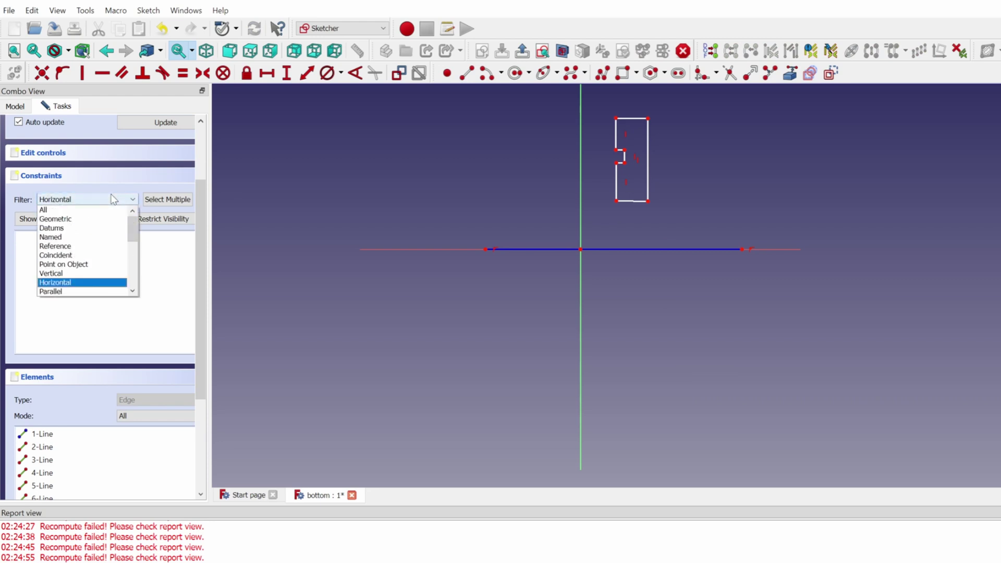
{"action": "left_click", "coordinate": [57, 273]}
{"action": "left_click_drag", "start_coordinate": [86, 279], "coordinate": [93, 237]}
{"action": "key", "text": "Delete"}
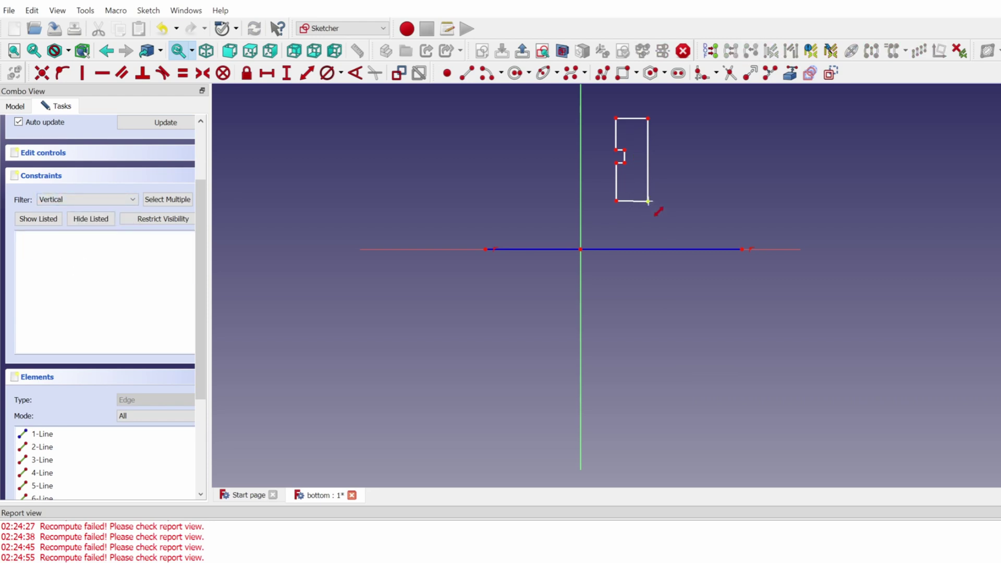
Try a length dimension on the horizontal line, cancel it, and select the outline's right edge.
{"action": "left_click", "coordinate": [649, 249]}
{"action": "key", "text": "Escape"}
{"action": "left_click", "coordinate": [632, 249]}
{"action": "left_click", "coordinate": [636, 207]}
{"action": "left_click", "coordinate": [648, 173]}
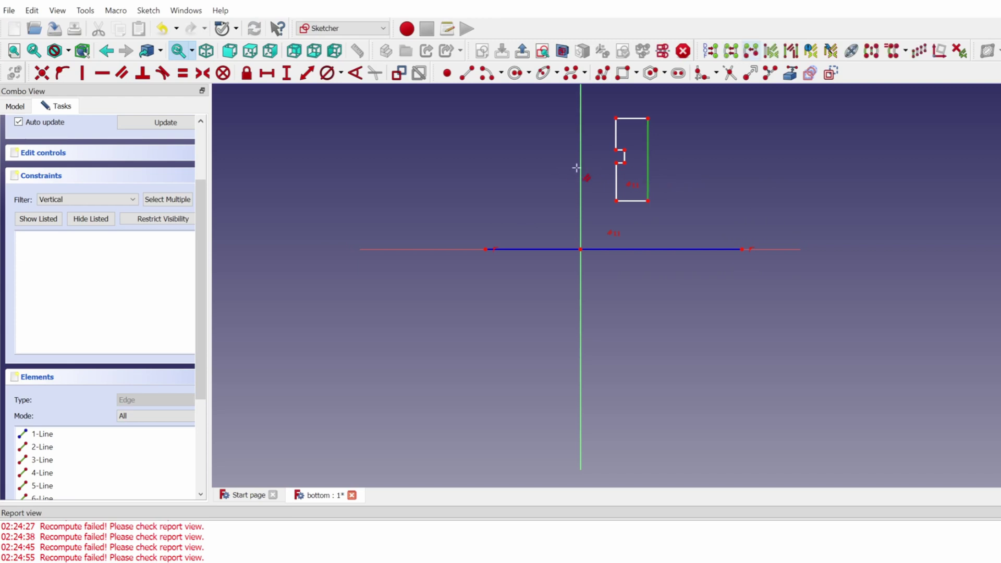
Select the outline's left and top edges, then undo the unwanted constraints this added.
{"action": "left_click", "coordinate": [617, 182]}
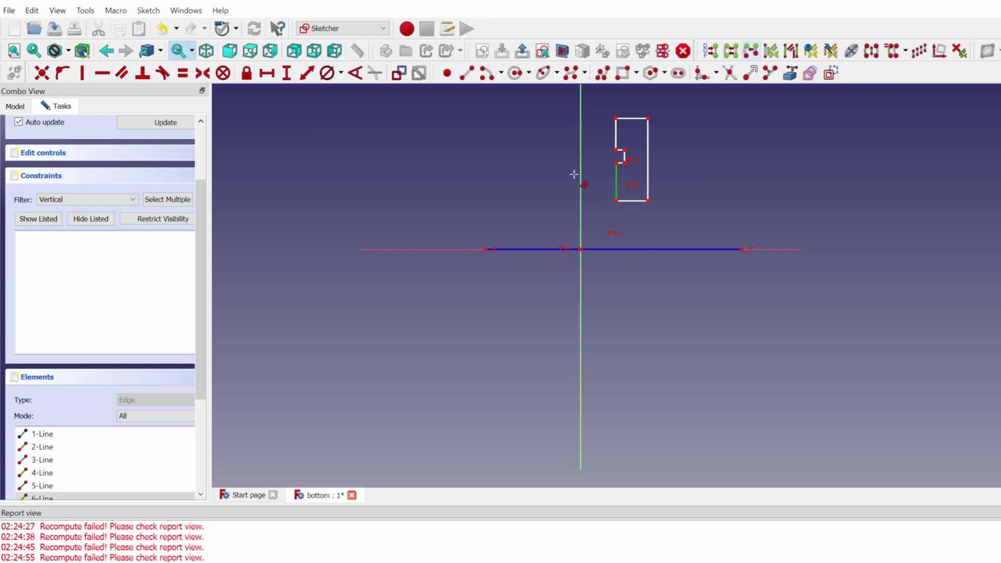
{"action": "left_click", "coordinate": [616, 135]}
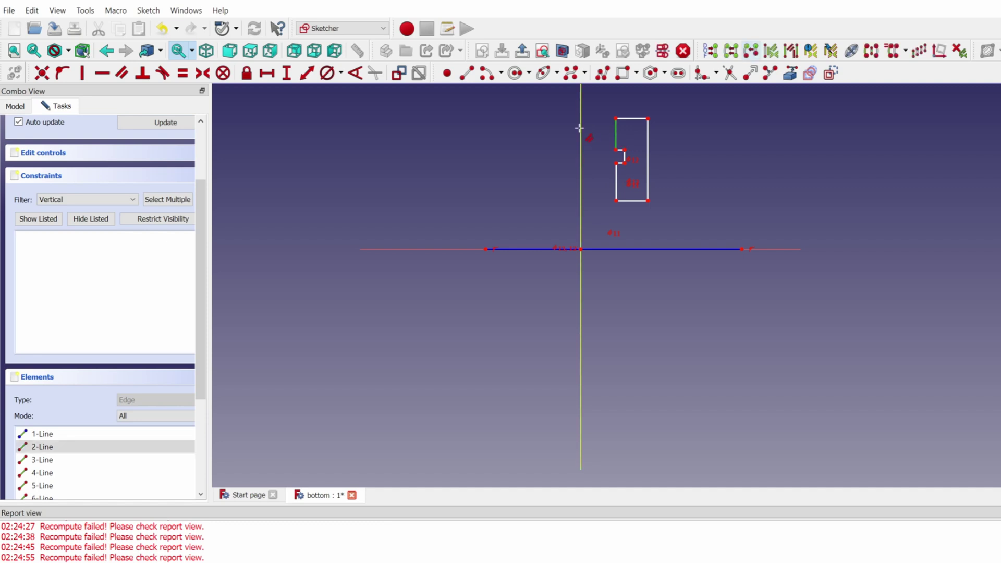
{"action": "left_click", "coordinate": [632, 118]}
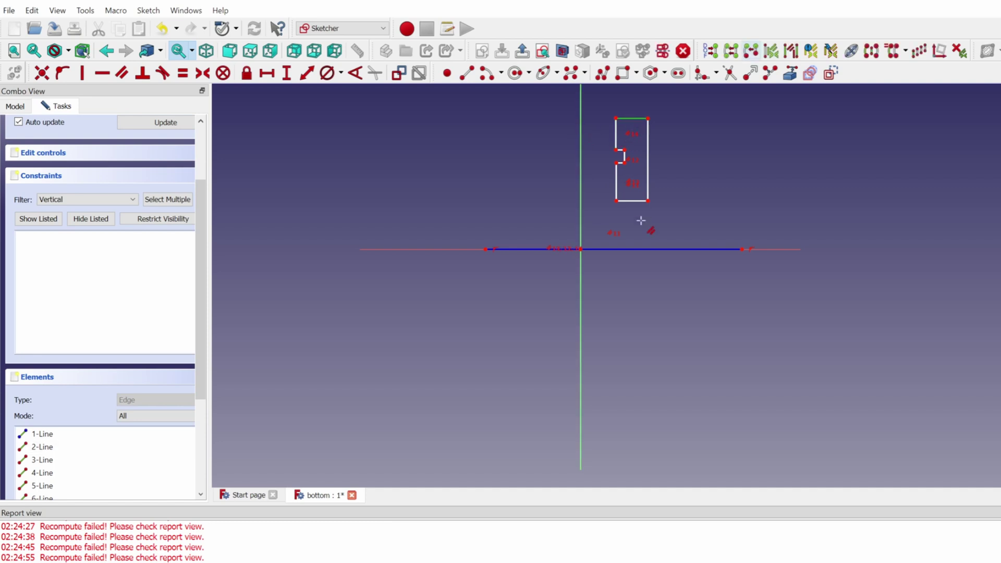
{"action": "key", "text": "Escape"}
{"action": "key", "text": "ctrl+z"}
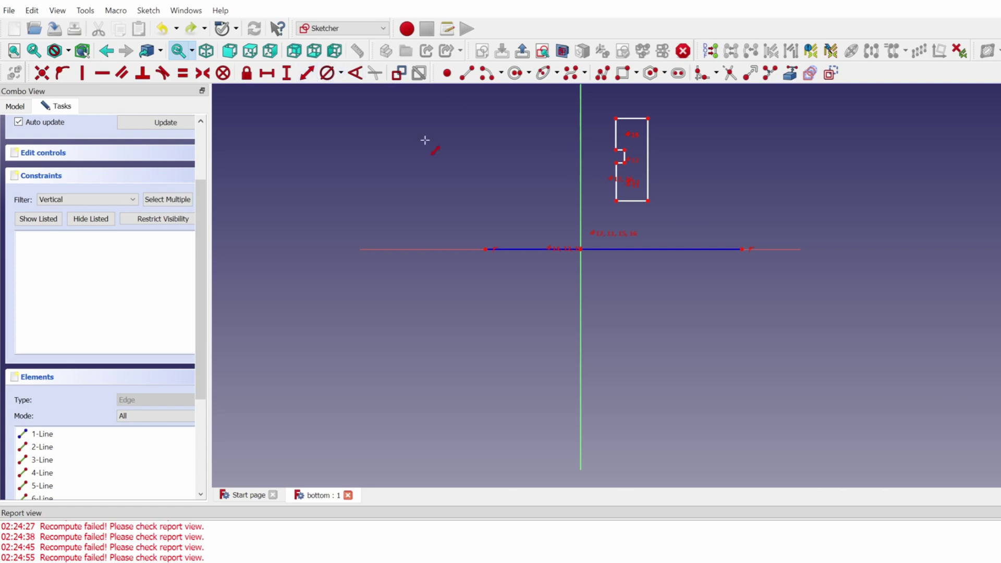
Place the bottom-right corner 17.5 mm above the axis and set the profile height to 95/2 mm.
{"action": "left_click", "coordinate": [649, 202]}
{"action": "left_click", "coordinate": [673, 250]}
{"action": "key", "text": "i"}
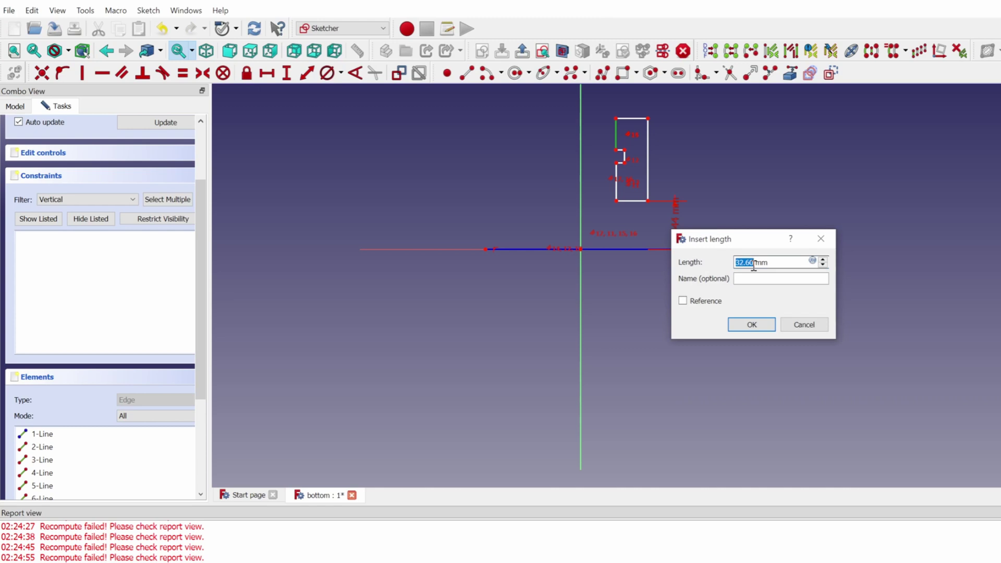
{"action": "type", "text": "17.5"}
{"action": "key", "text": "Return"}
{"action": "scroll", "coordinate": [417, 126], "scroll_direction": "up", "scroll_amount": 3}
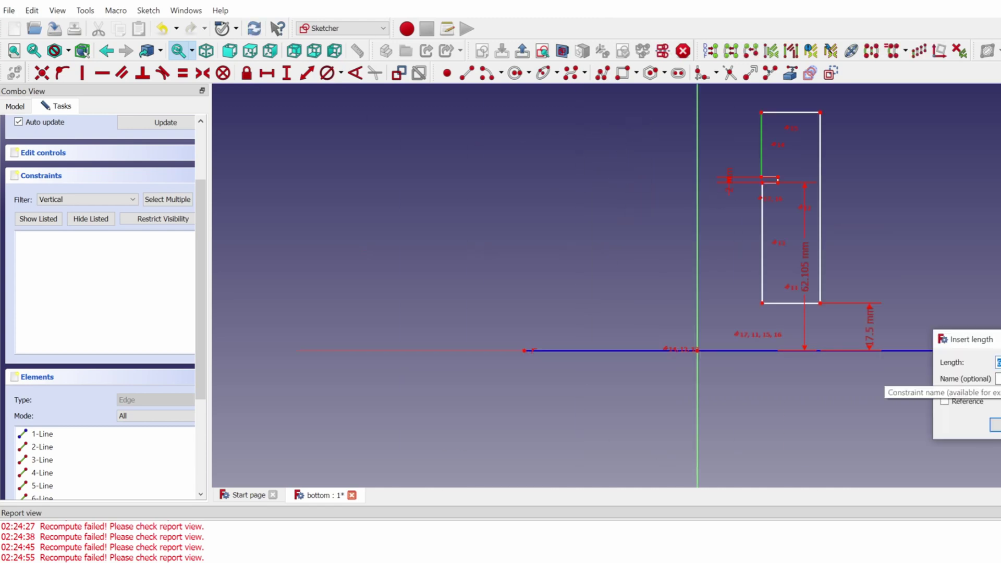
{"action": "type", "text": "95/2"}
{"action": "left_click", "coordinate": [901, 191]}
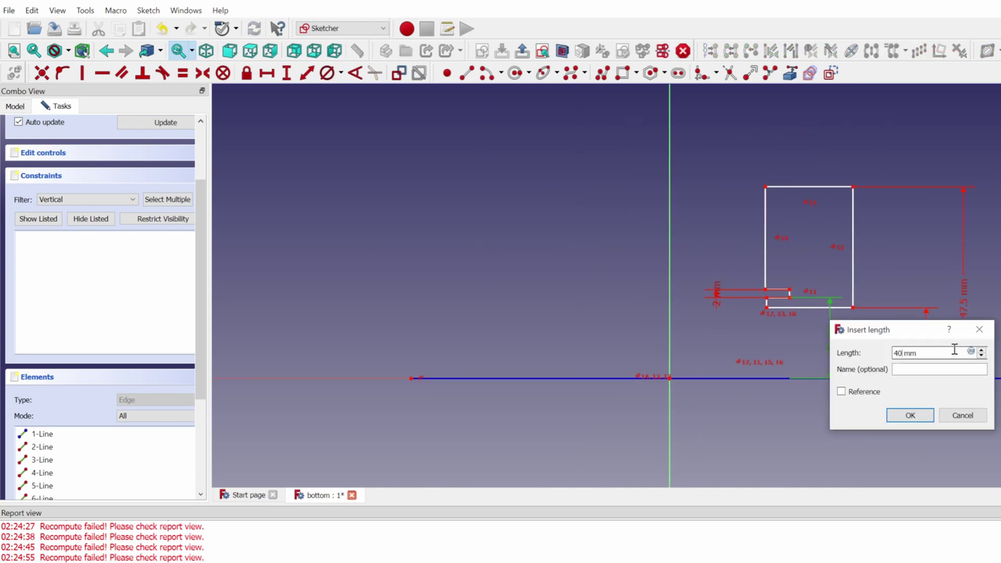
Dimension the slot at 2.2 mm wide and 4 mm tall, then recentre the profile.
{"action": "type", "text": "2.2"}
{"action": "key", "text": "Return"}
{"action": "type", "text": "i"}
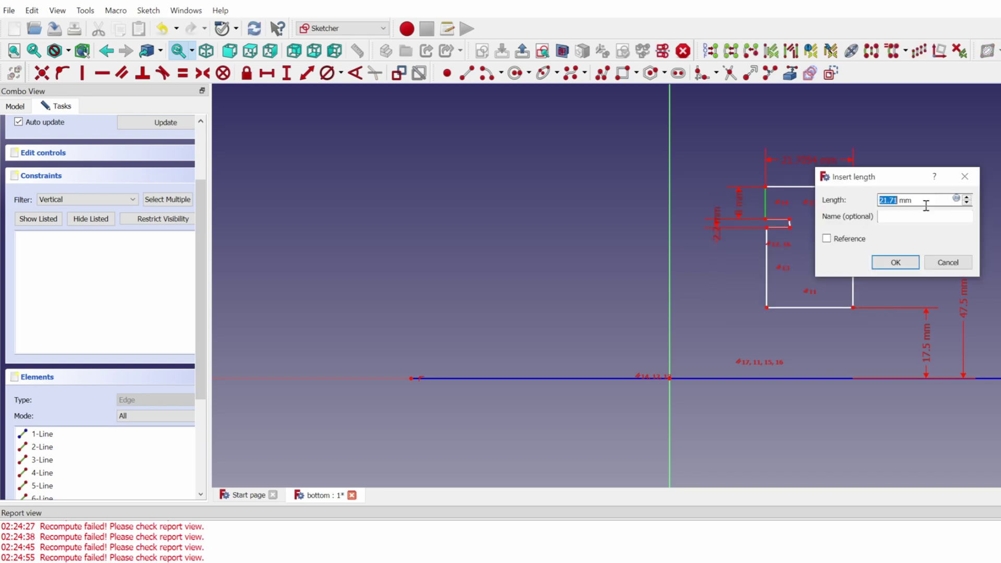
{"action": "type", "text": "4"}
{"action": "key", "text": "Return"}
{"action": "scroll", "coordinate": [790, 186], "scroll_direction": "up", "scroll_amount": 3}
{"action": "scroll", "coordinate": [790, 186], "scroll_direction": "down", "scroll_amount": 4}
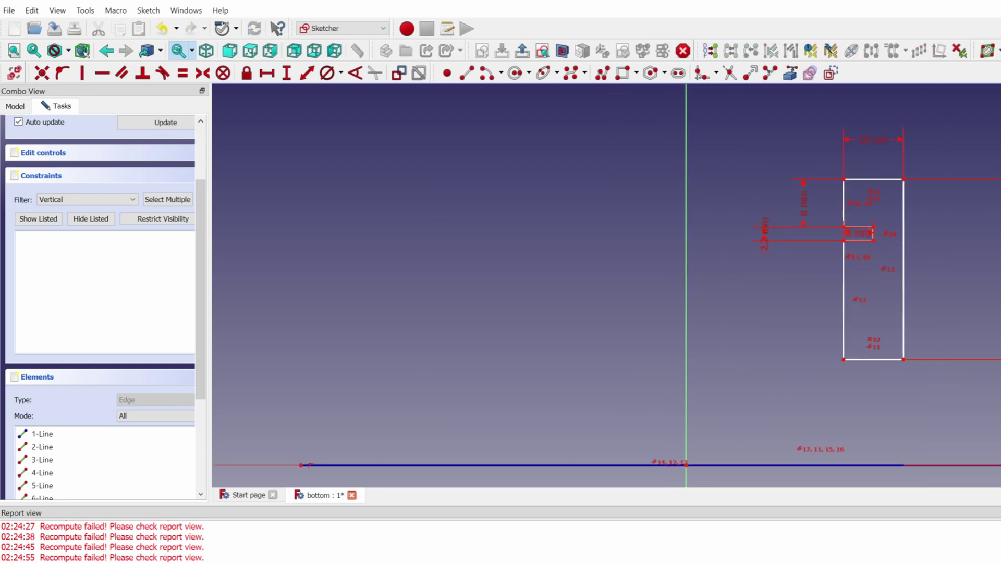
{"action": "middle_click_drag", "start_coordinate": [788, 249], "coordinate": [631, 115]}
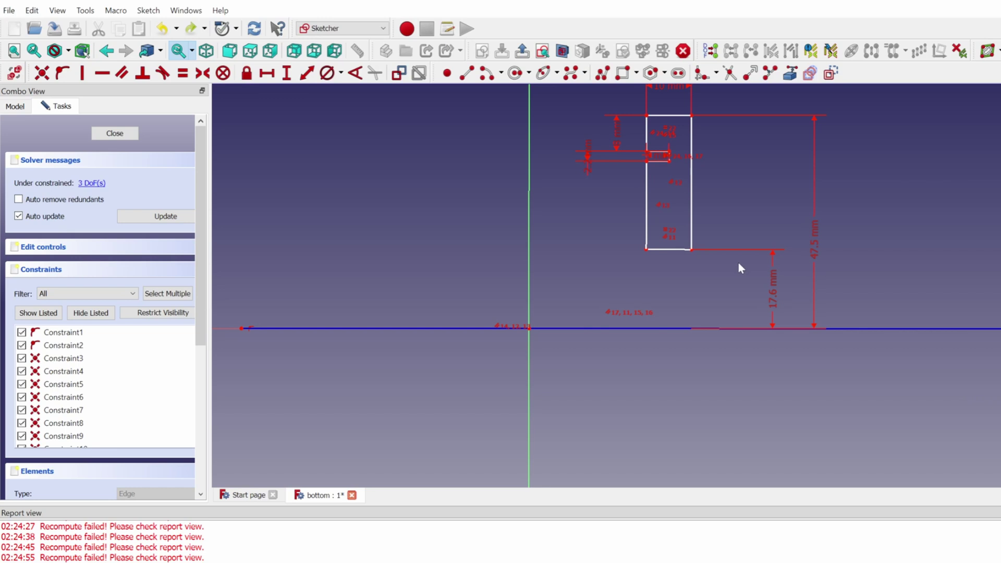
Close the sketch and revolve it around Construction line 1 into a ring solid.
{"action": "left_click", "coordinate": [521, 52]}
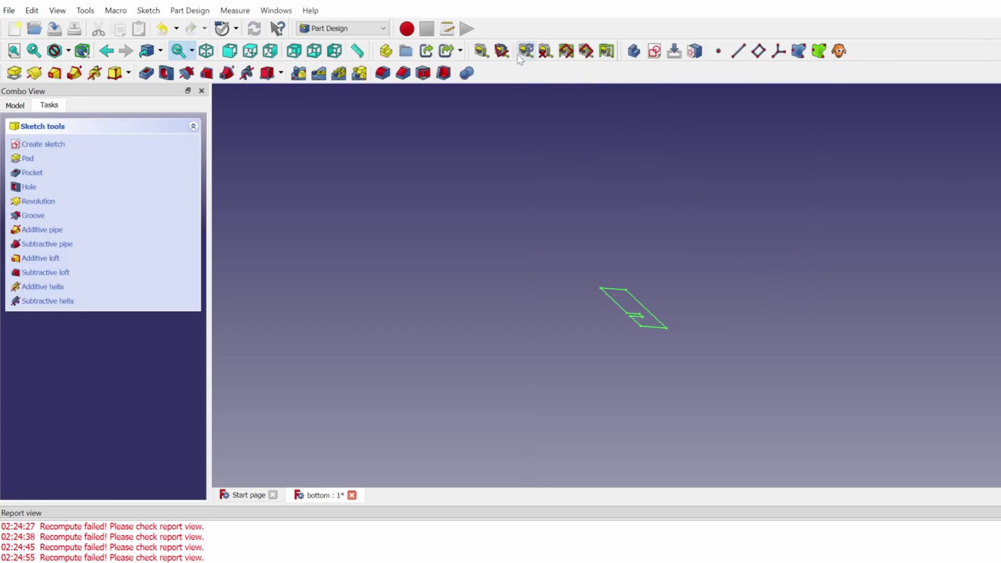
{"action": "left_click", "coordinate": [16, 106]}
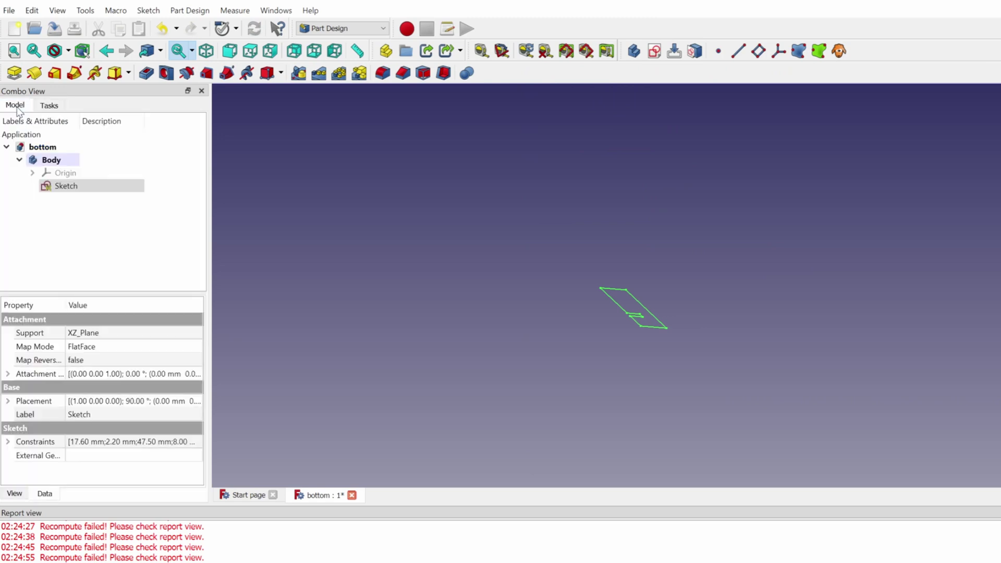
{"action": "left_click", "coordinate": [33, 74]}
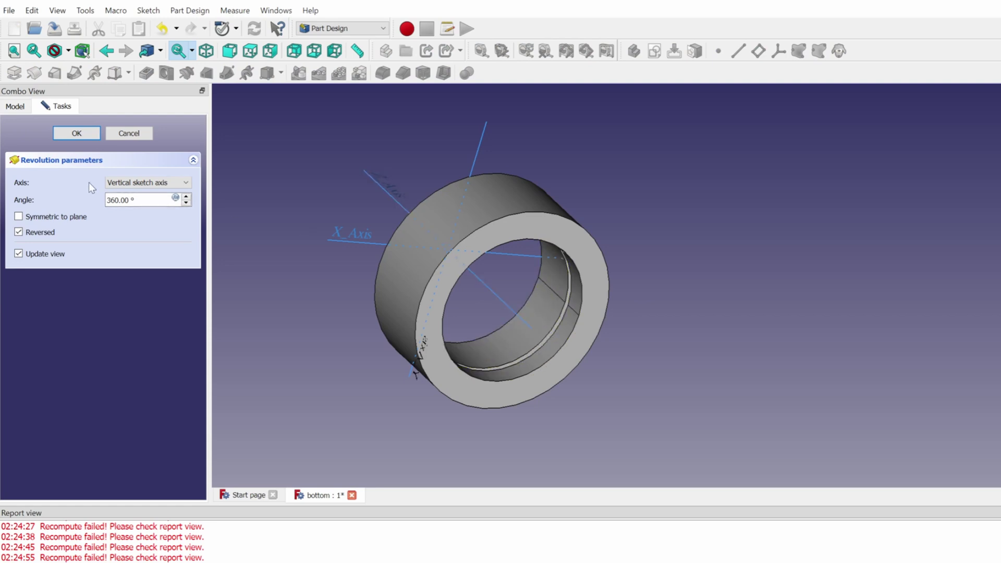
{"action": "left_click", "coordinate": [162, 183]}
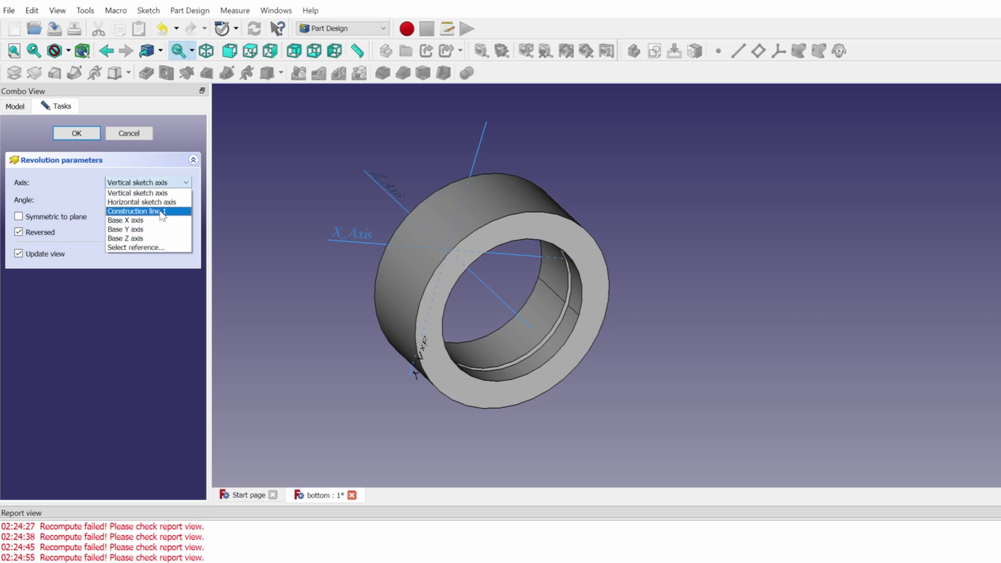
{"action": "left_click", "coordinate": [162, 211]}
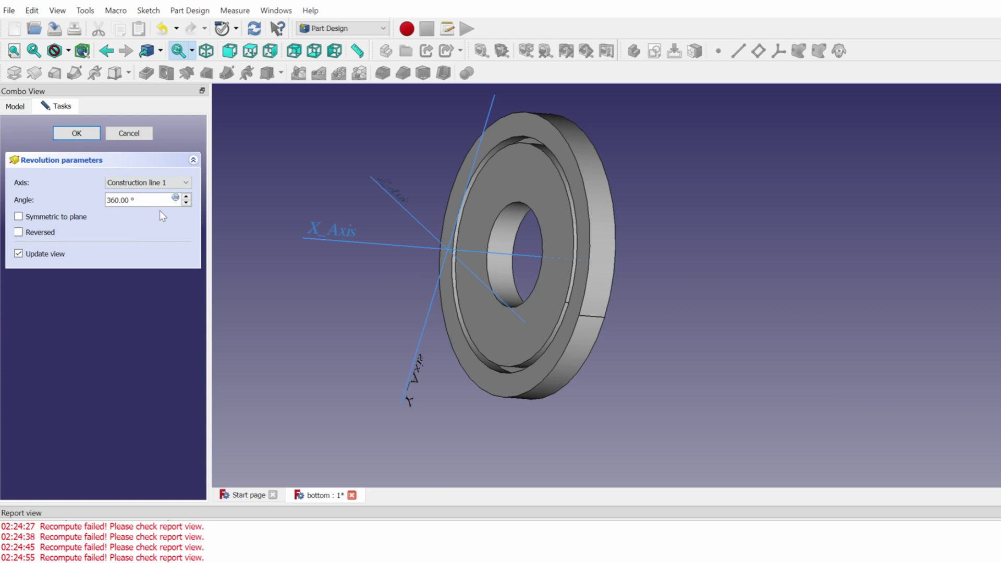
{"action": "left_click", "coordinate": [76, 133]}
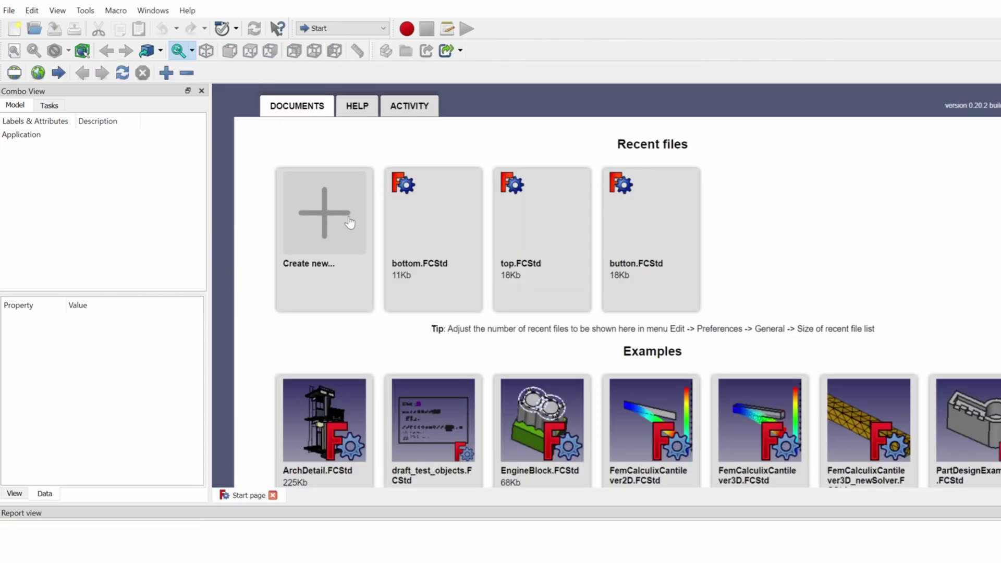
Create a new document and set its Label to 'assembly'.
{"action": "left_click", "coordinate": [349, 216]}
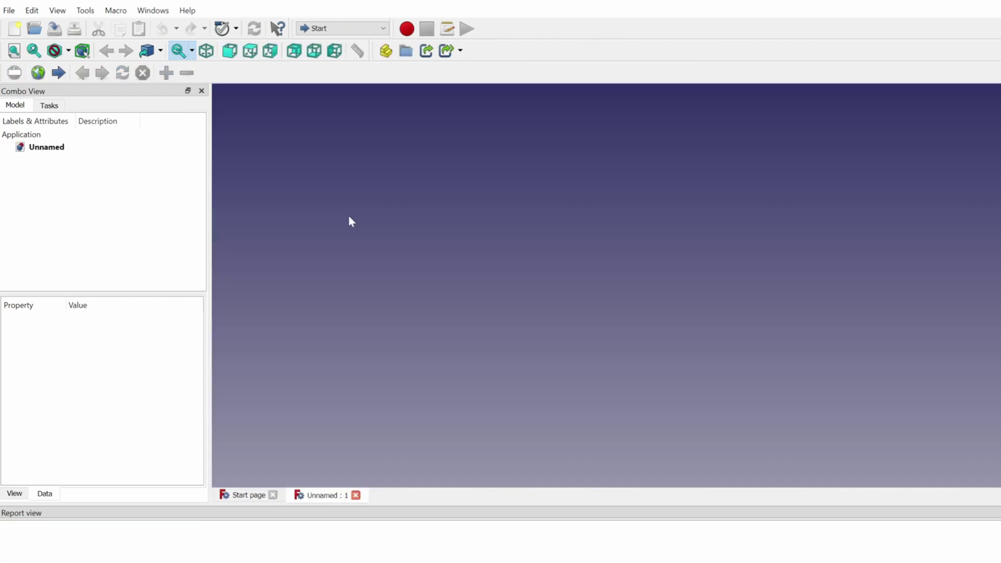
{"action": "left_click", "coordinate": [63, 149]}
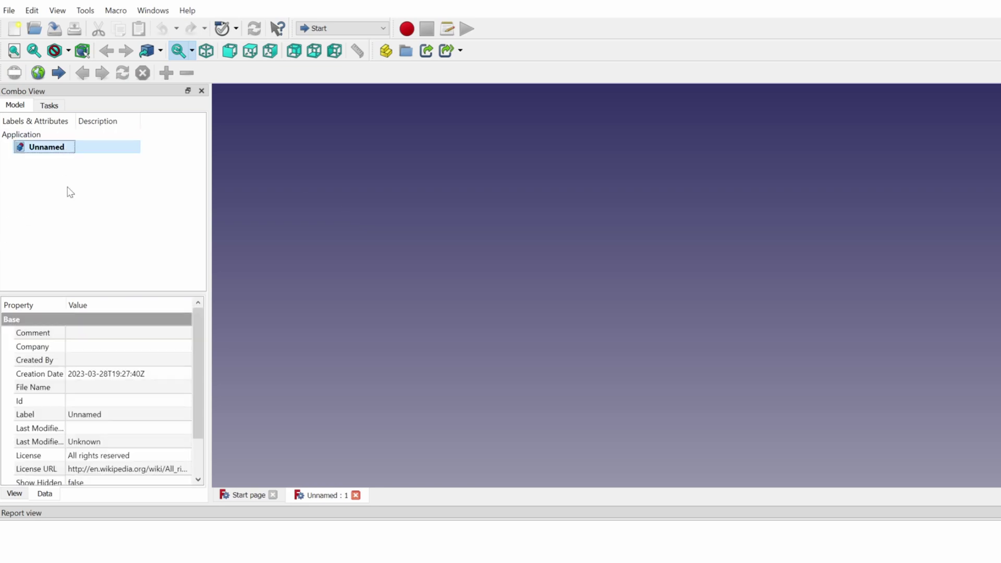
{"action": "double_click", "coordinate": [117, 416]}
{"action": "type", "text": "assembly"}
{"action": "key", "text": "Return"}
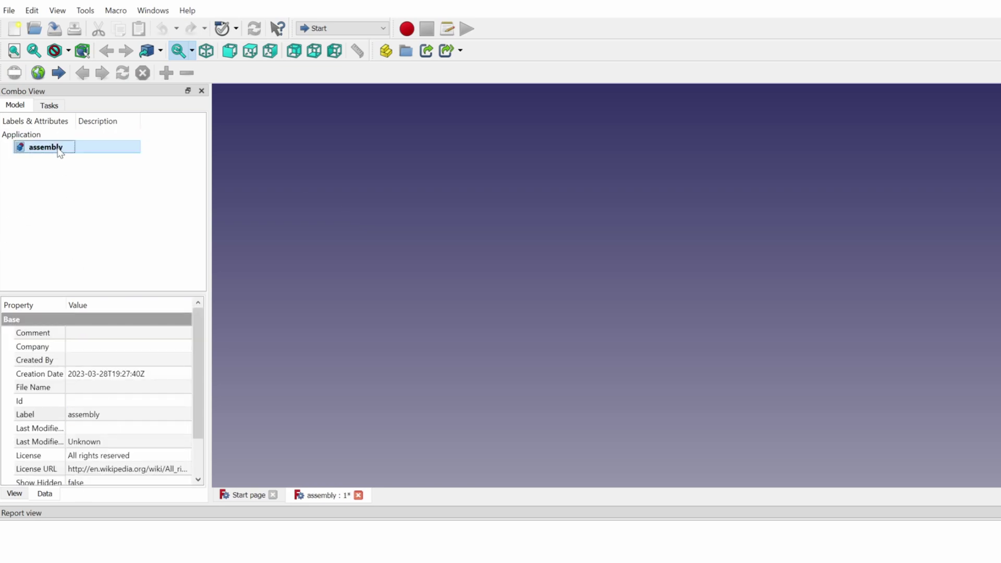
Switch to the A2plus workbench and bring up the external part import chooser.
{"action": "left_click", "coordinate": [320, 29]}
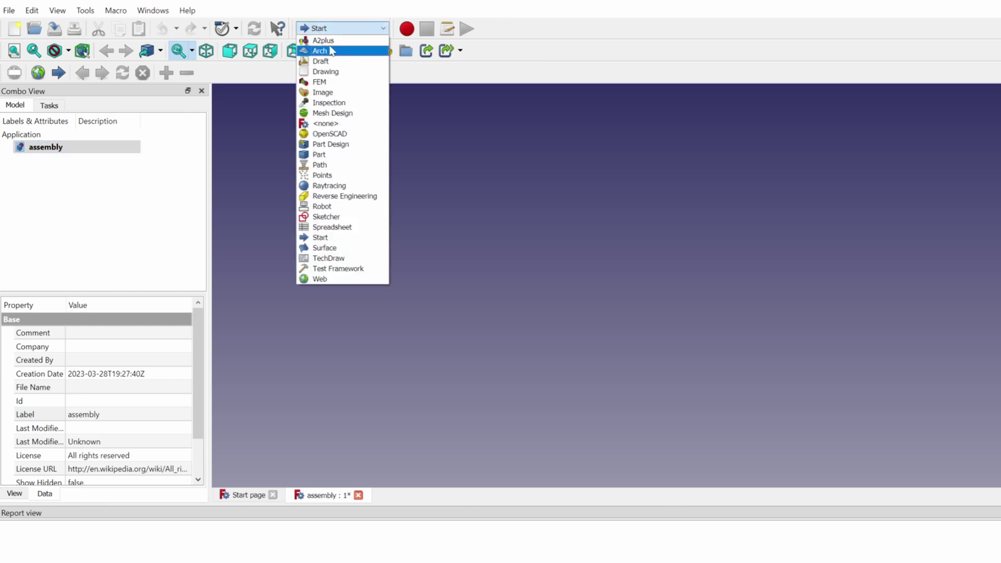
{"action": "left_click", "coordinate": [326, 40]}
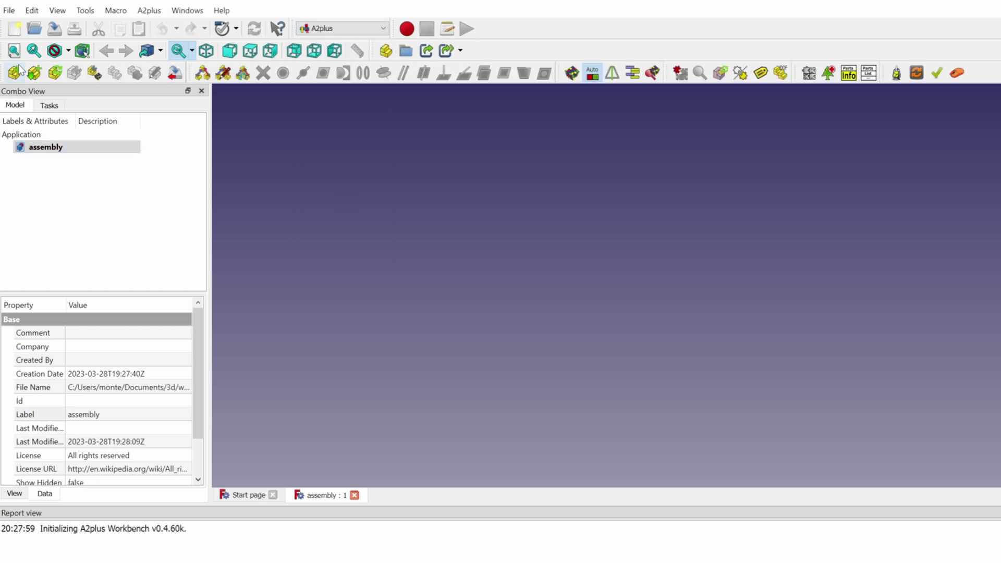
{"action": "left_click", "coordinate": [14, 73]}
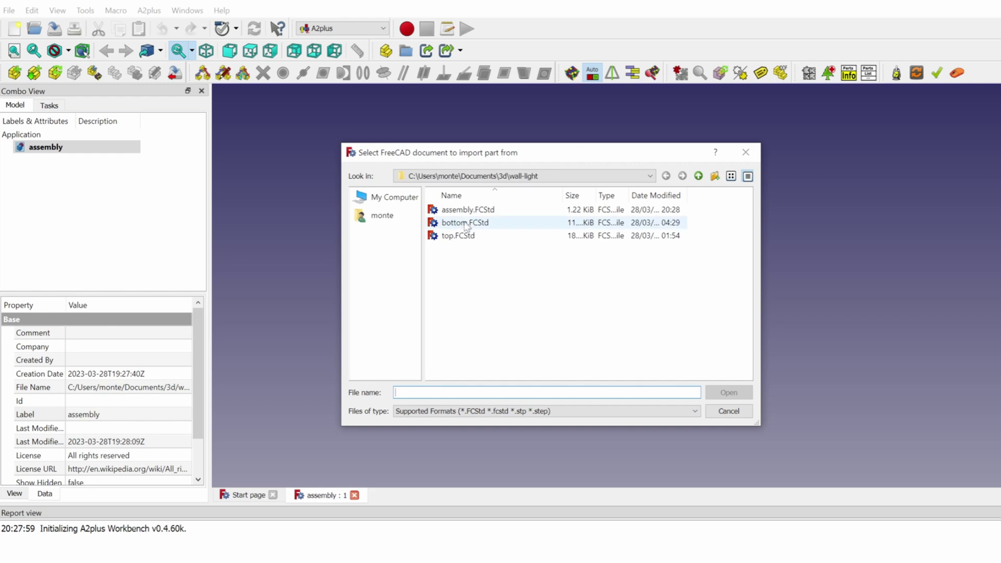
Import top.FCStd and bottom.FCStd into the assembly, placing the ring beside the cup.
{"action": "left_click", "coordinate": [462, 226]}
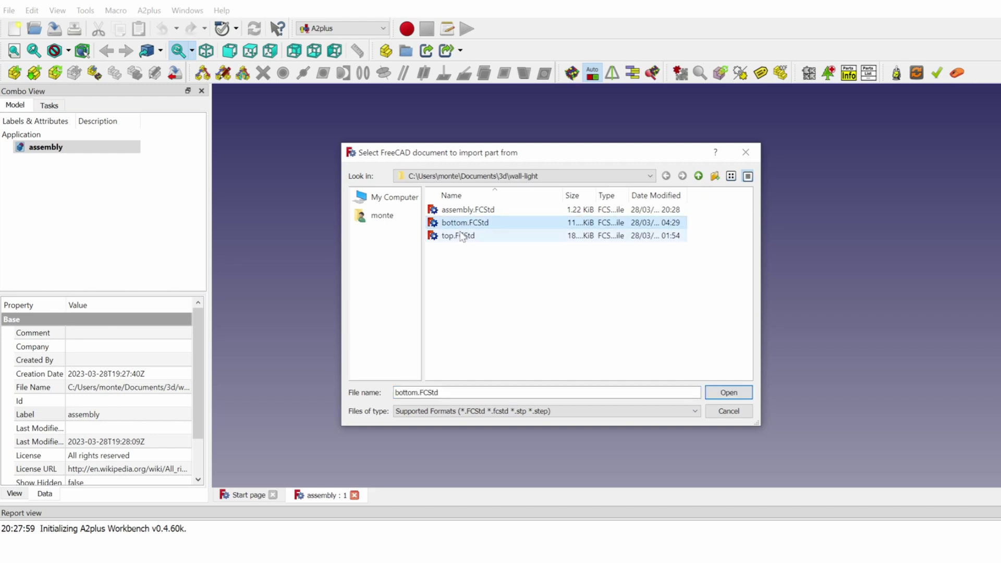
{"action": "left_click", "coordinate": [461, 237]}
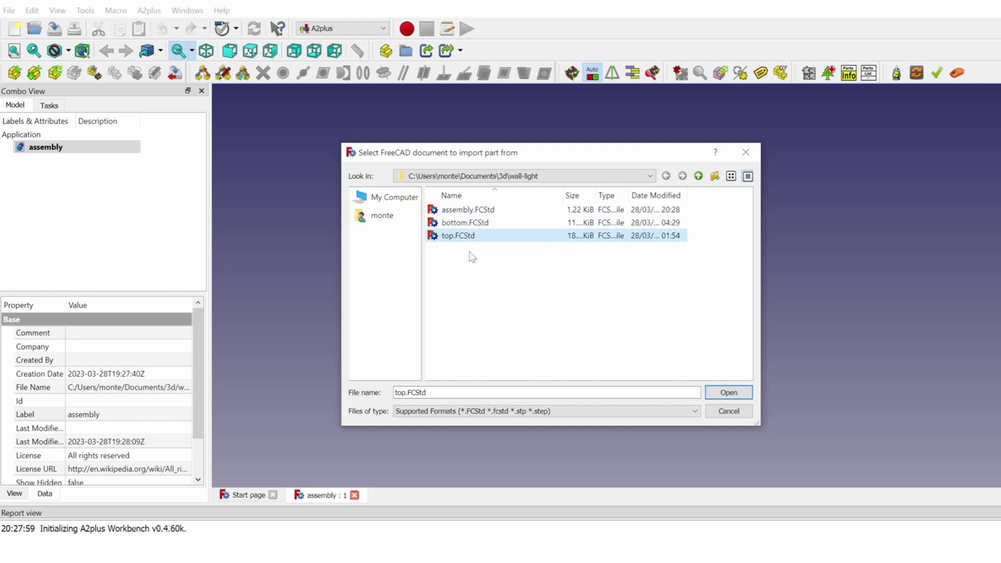
{"action": "left_click", "coordinate": [727, 393]}
{"action": "left_click", "coordinate": [14, 72]}
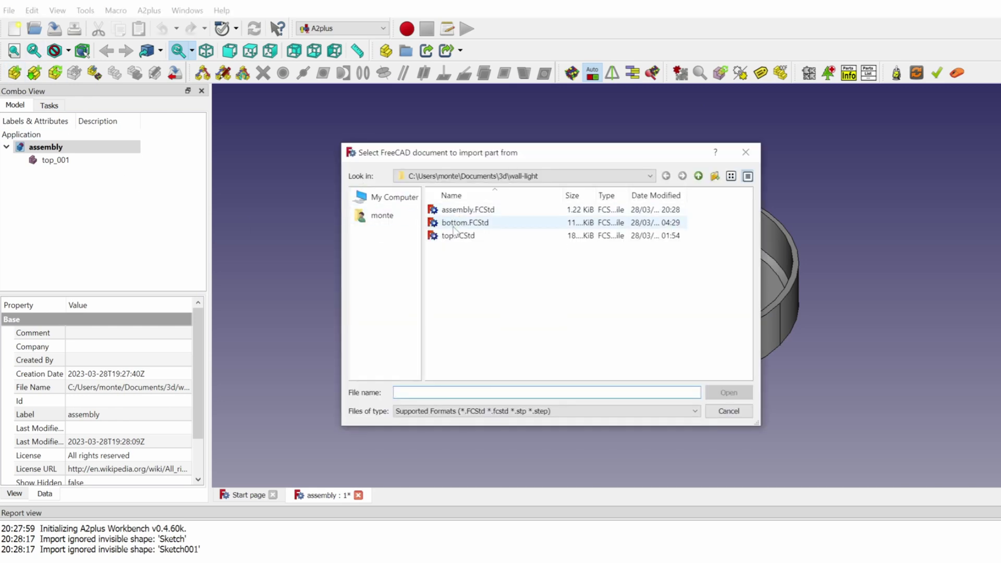
{"action": "double_click", "coordinate": [453, 225]}
{"action": "left_click", "coordinate": [839, 245]}
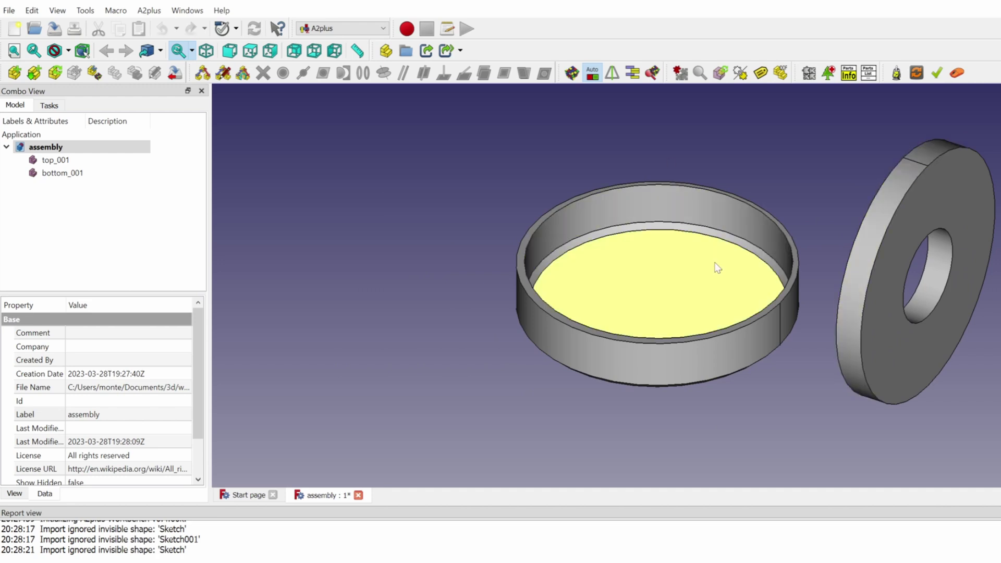
Add a parallel constraint between the ring's flat face and the cup's rim edge.
{"action": "left_click", "coordinate": [962, 209]}
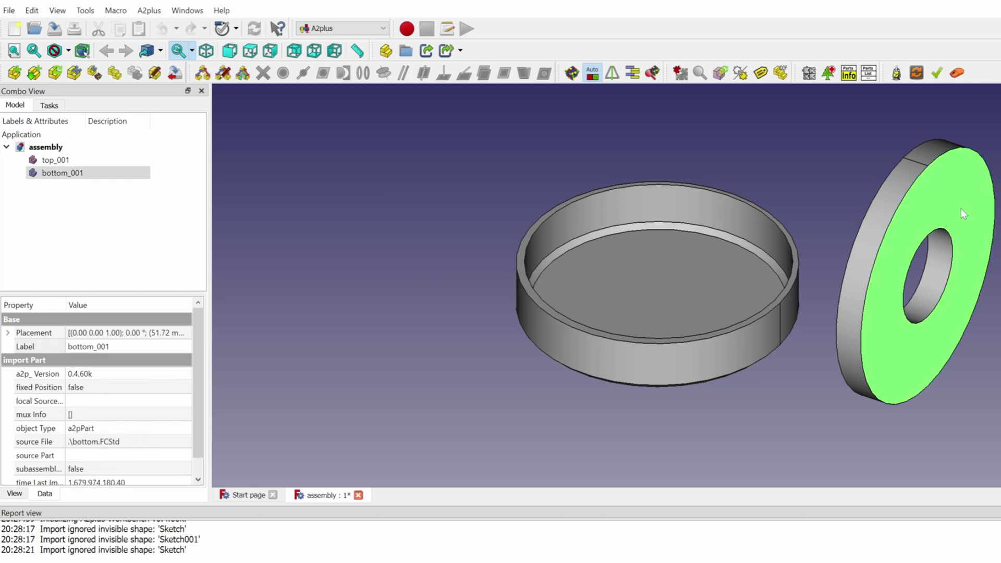
{"action": "left_click", "coordinate": [793, 244], "text": "ctrl"}
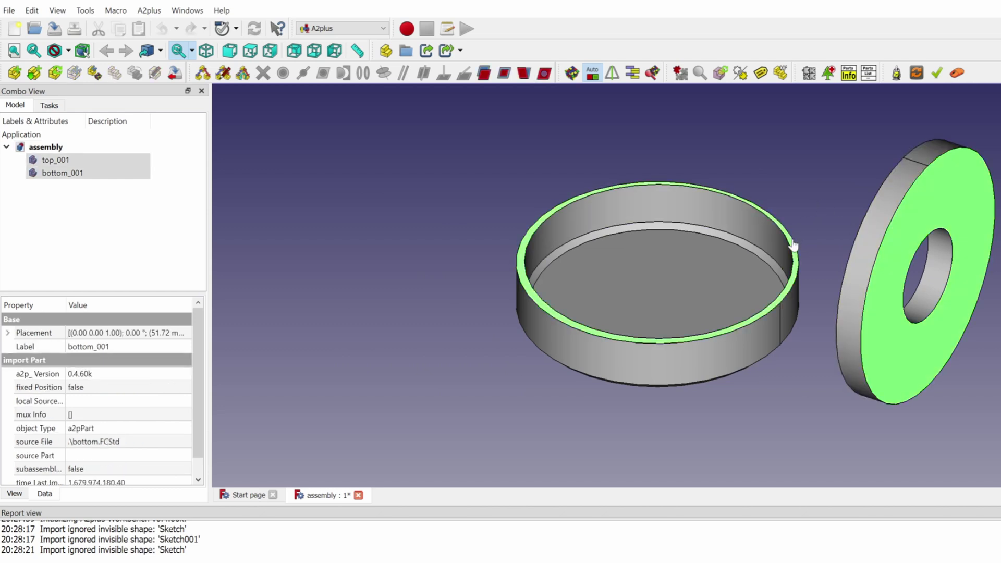
{"action": "left_click", "coordinate": [485, 73]}
{"action": "left_click", "coordinate": [493, 222]}
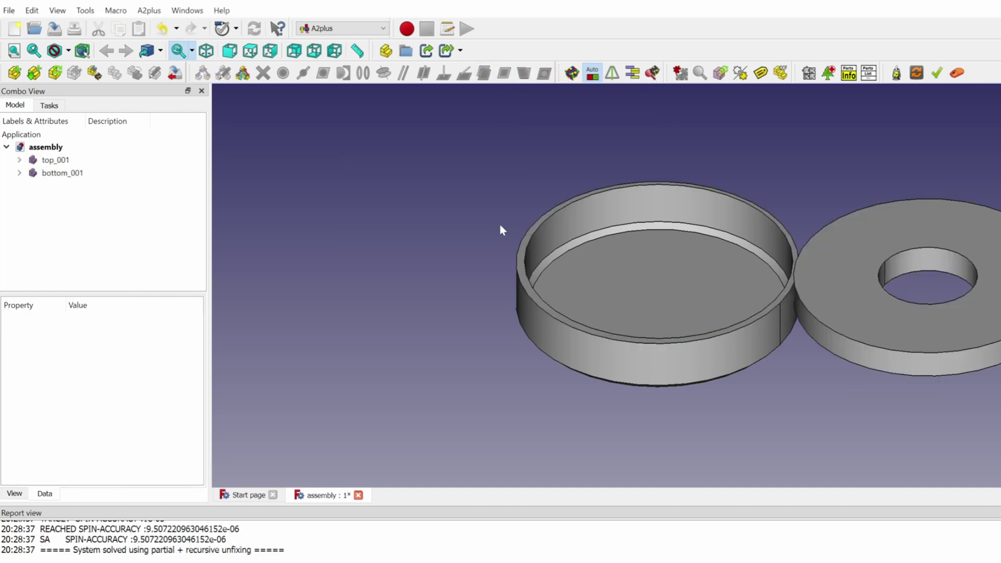
Add an AxisCoincident constraint between the ring's hole edge and the cup's rim, then orbit edge-on.
{"action": "left_click", "coordinate": [925, 246]}
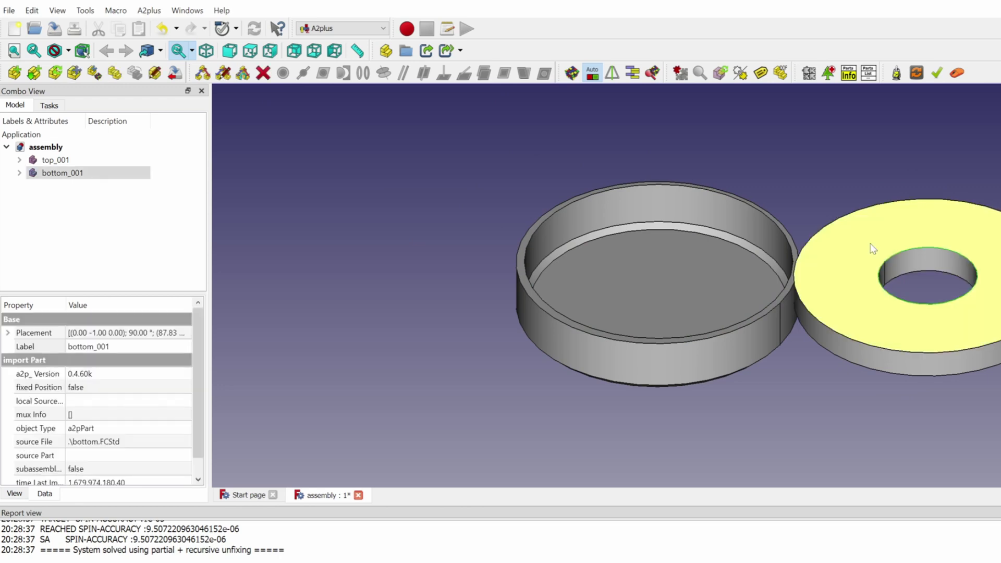
{"action": "left_click", "coordinate": [776, 225]}
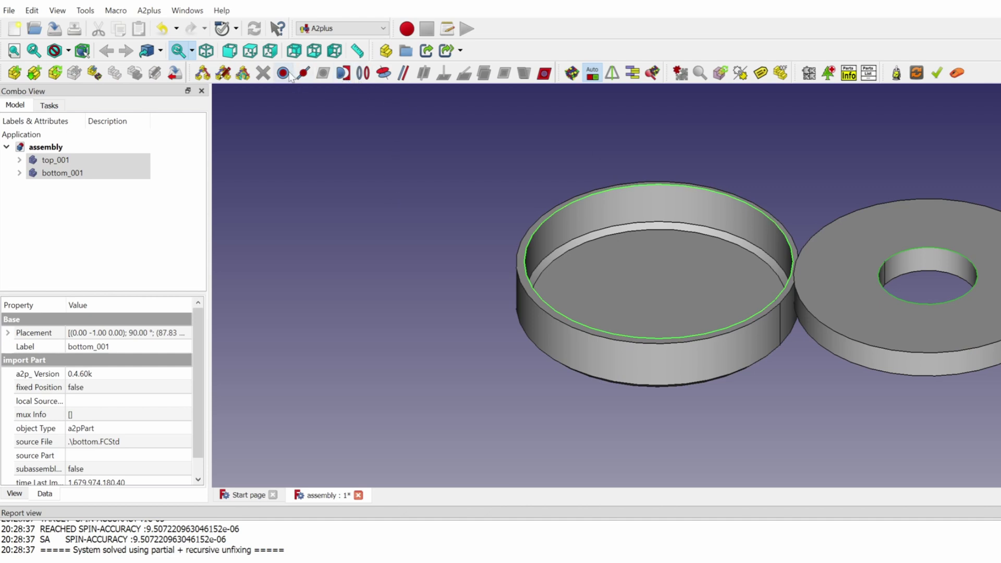
{"action": "left_click", "coordinate": [384, 74]}
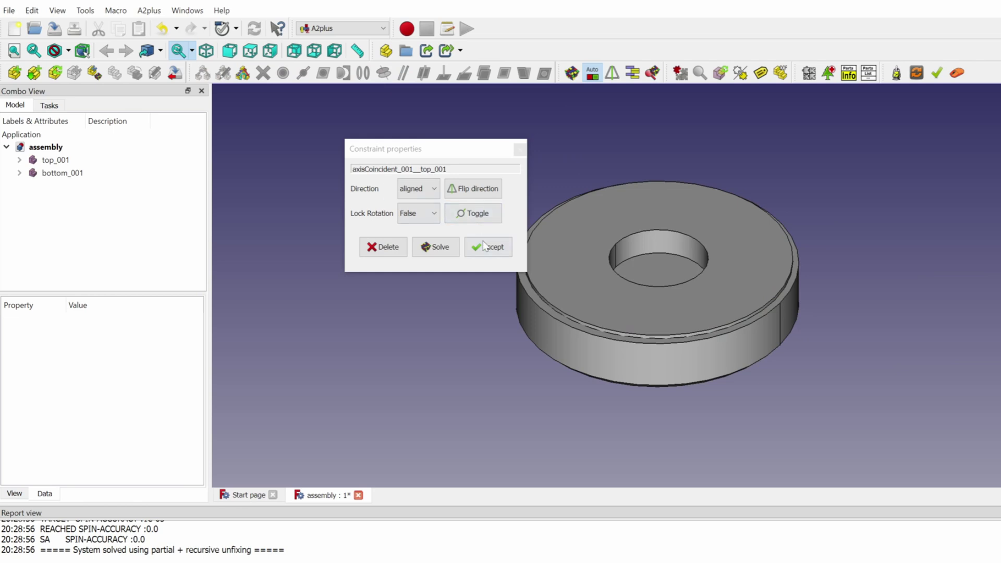
{"action": "left_click", "coordinate": [486, 247]}
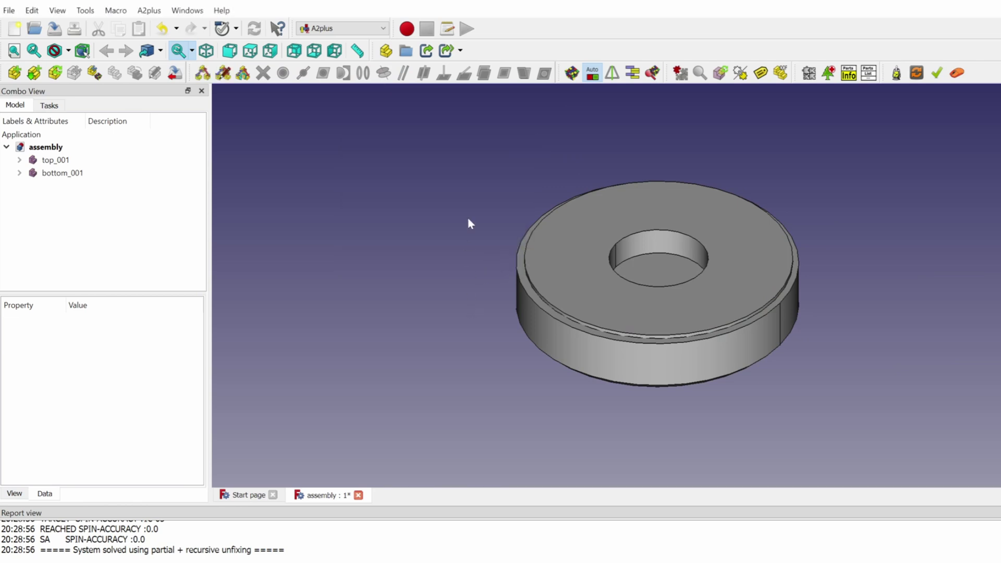
{"action": "middle_click_drag", "start_coordinate": [467, 219], "coordinate": [488, 283]}
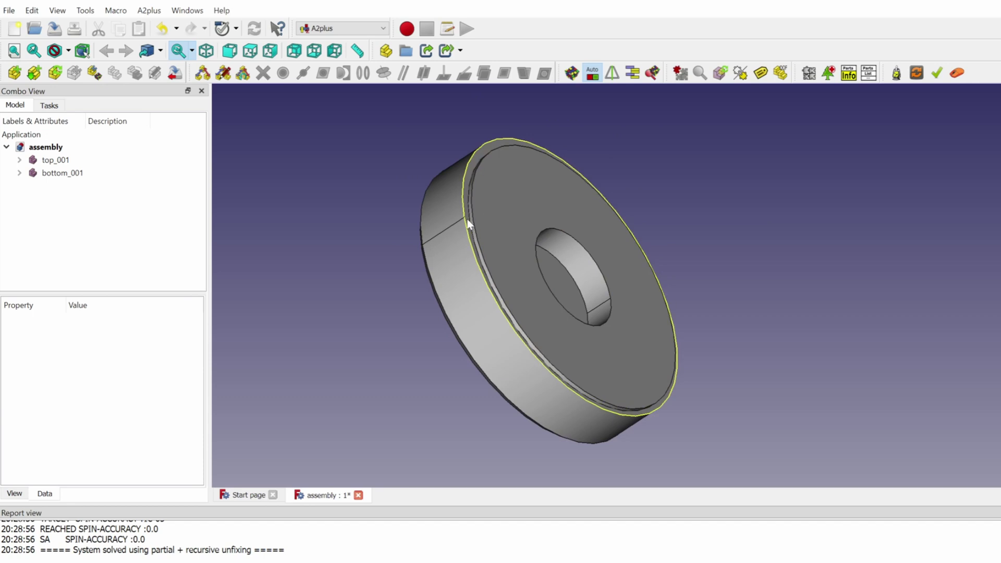
Add a PointOnPlane constraint putting the cap's outer rim onto the ring's flat face.
{"action": "left_click", "coordinate": [485, 207]}
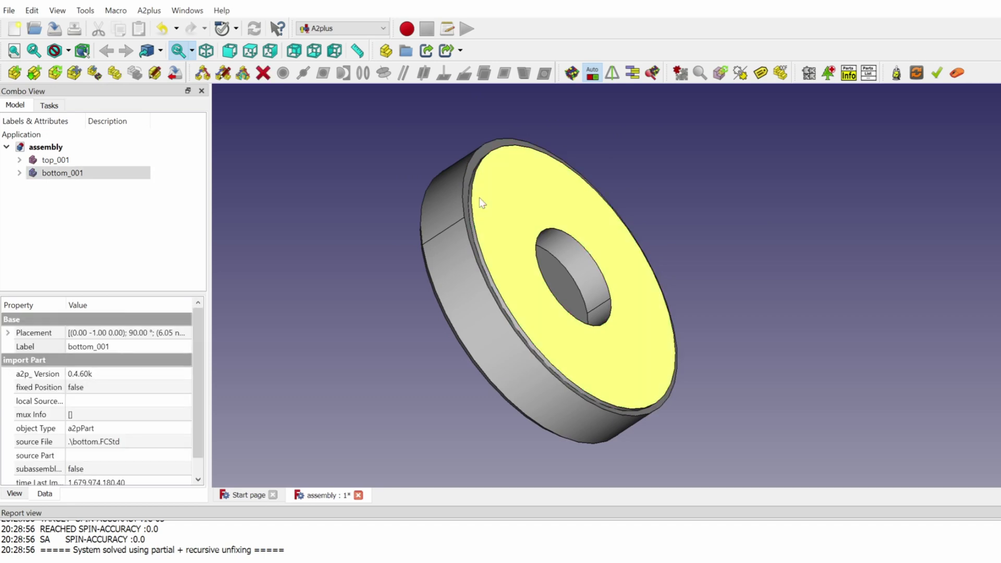
{"action": "left_click", "coordinate": [470, 180], "text": "ctrl"}
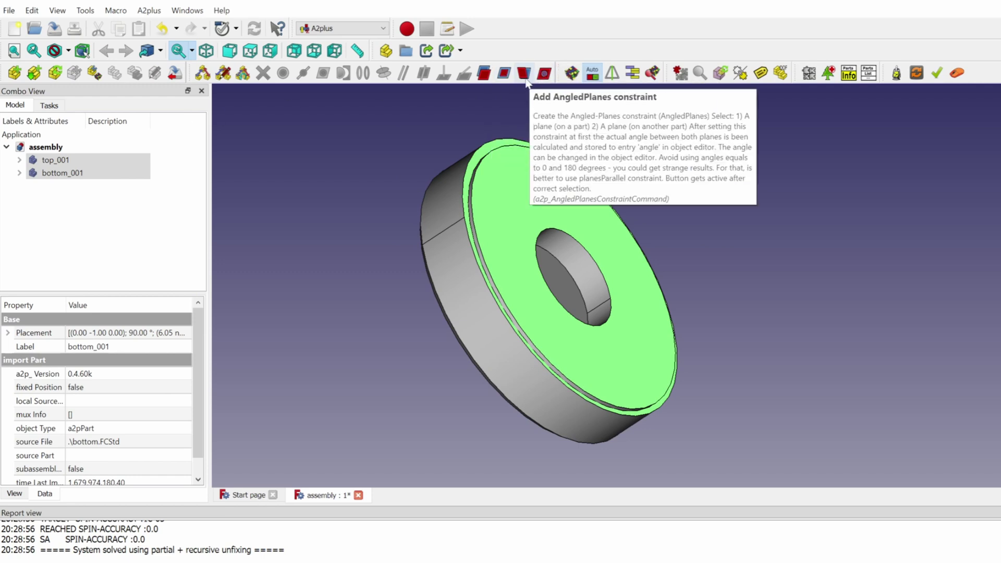
{"action": "left_click", "coordinate": [323, 72]}
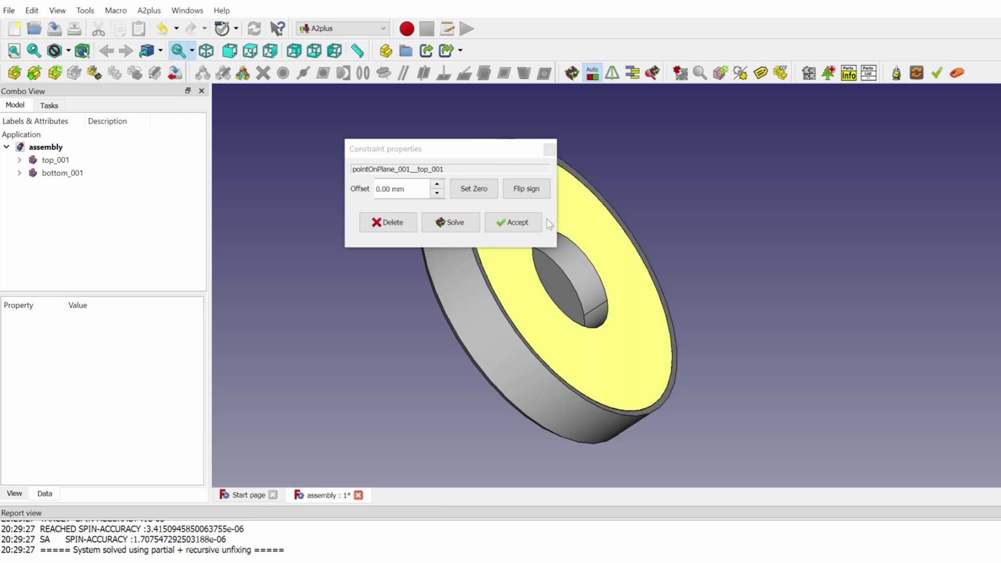
{"action": "left_click", "coordinate": [540, 221]}
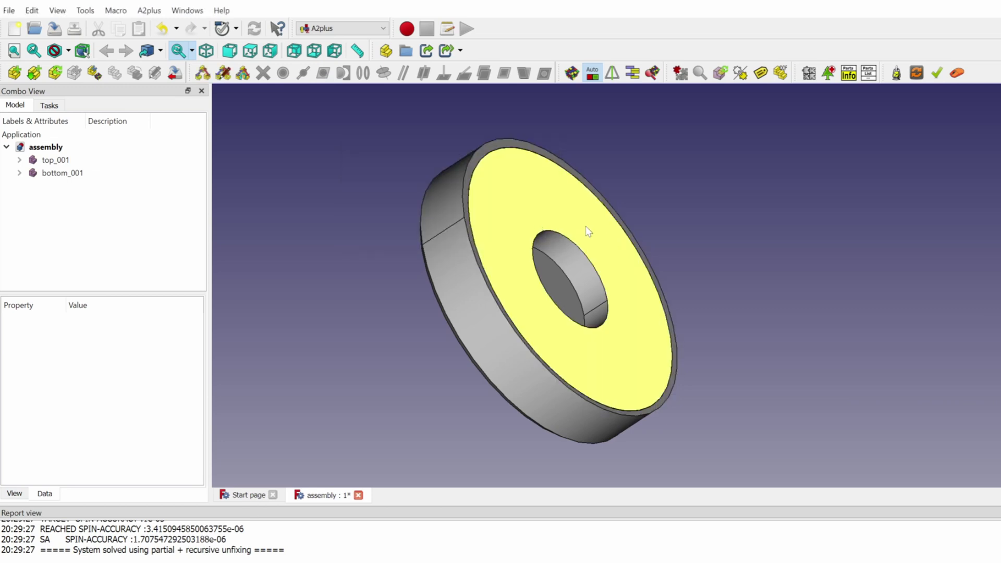
{"action": "mouse_move", "coordinate": [588, 232]}
{"action": "middle_mouse_down"}
{"action": "mouse_move", "coordinate": [733, 232]}
{"action": "mouse_move", "coordinate": [599, 287]}
{"action": "middle_mouse_up"}
Give the top cap and the bottom ring each a random colour.
{"action": "left_click", "coordinate": [599, 286]}
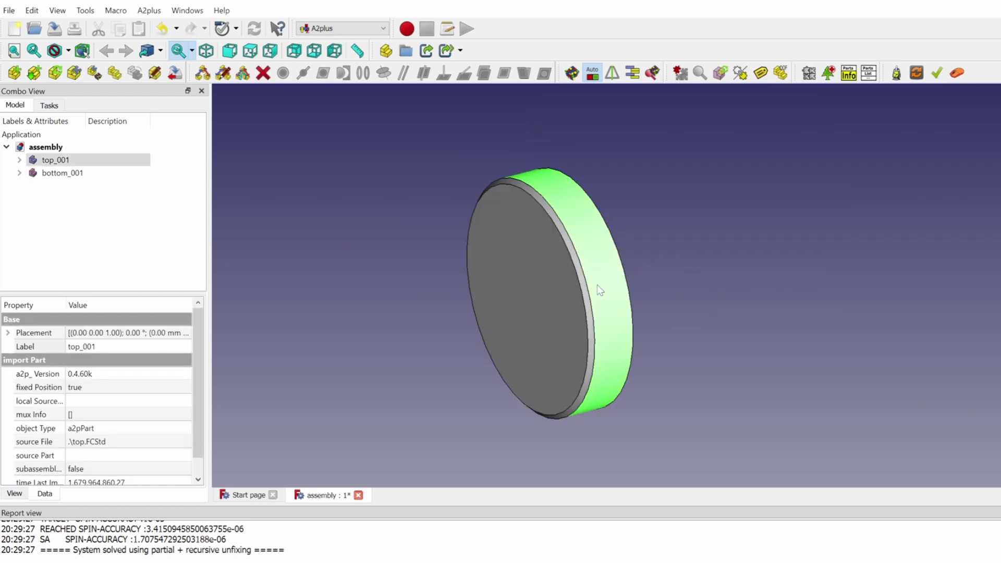
{"action": "right_click", "coordinate": [599, 290]}
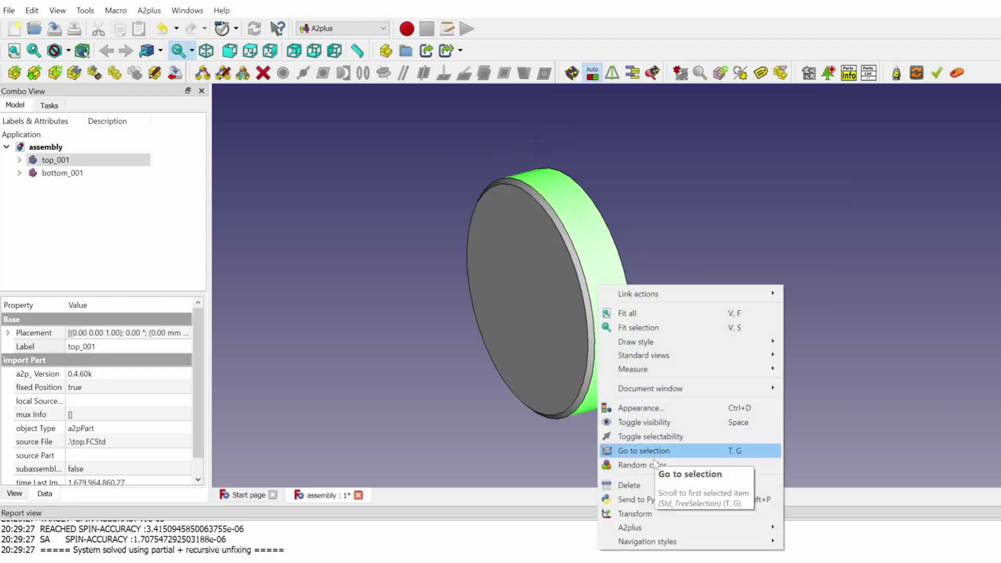
{"action": "left_click", "coordinate": [639, 450]}
{"action": "middle_click_drag", "start_coordinate": [704, 358], "coordinate": [693, 270]}
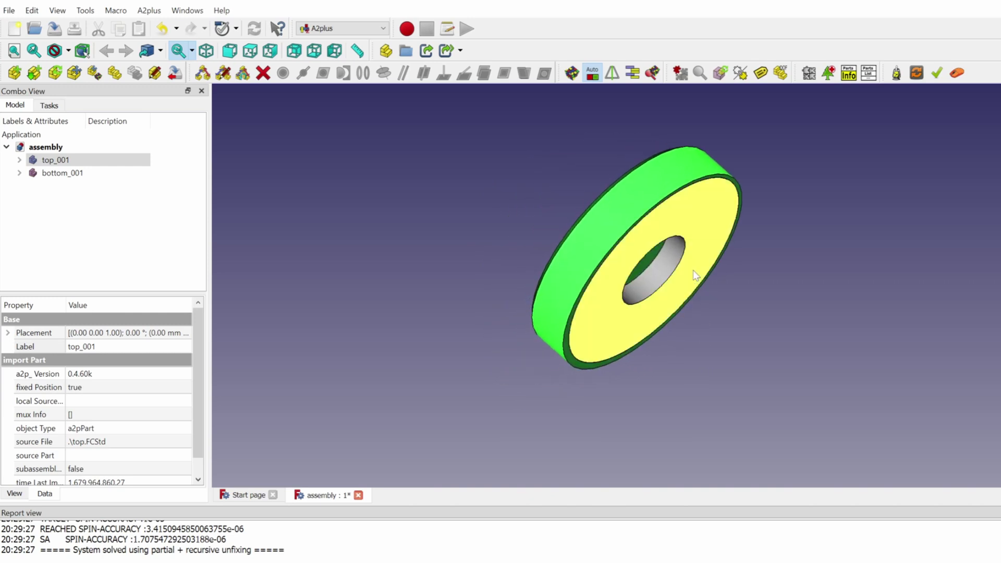
{"action": "left_click", "coordinate": [704, 223]}
{"action": "right_click", "coordinate": [704, 223]}
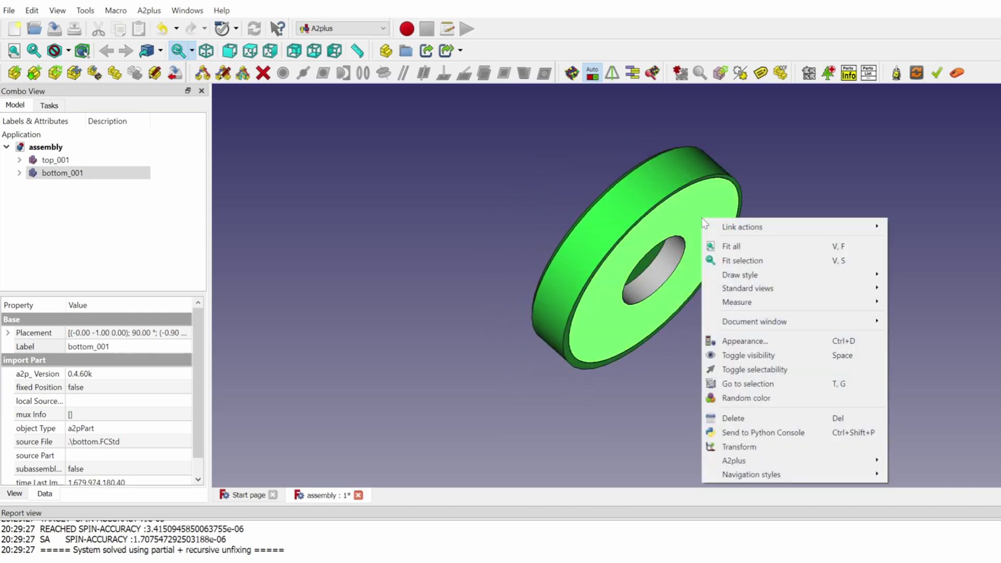
{"action": "left_click", "coordinate": [759, 397]}
Give the ring's front face its own random colour, then right-click the top cap again.
{"action": "middle_click_drag", "start_coordinate": [770, 335], "coordinate": [766, 324]}
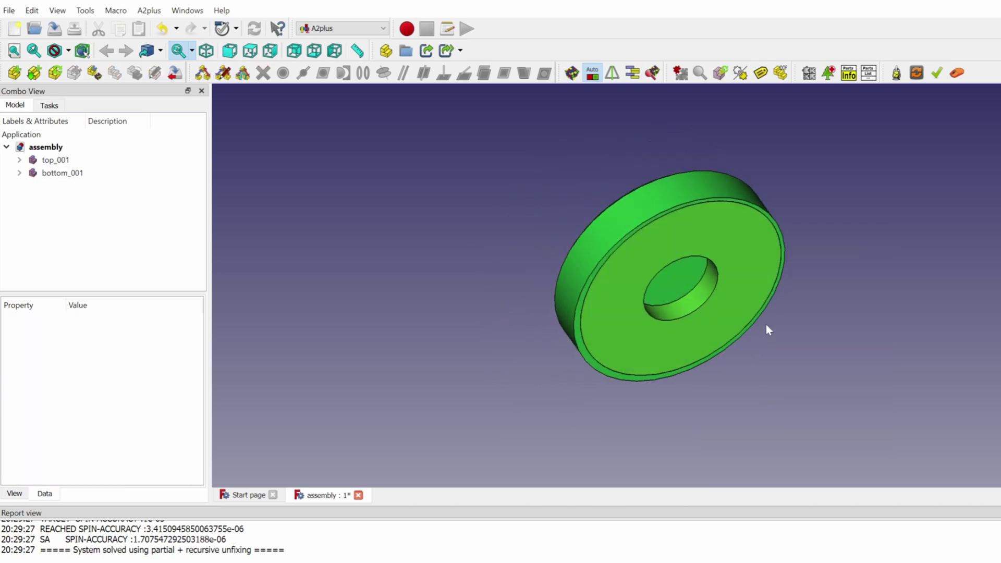
{"action": "left_click", "coordinate": [750, 298]}
{"action": "right_click", "coordinate": [753, 302]}
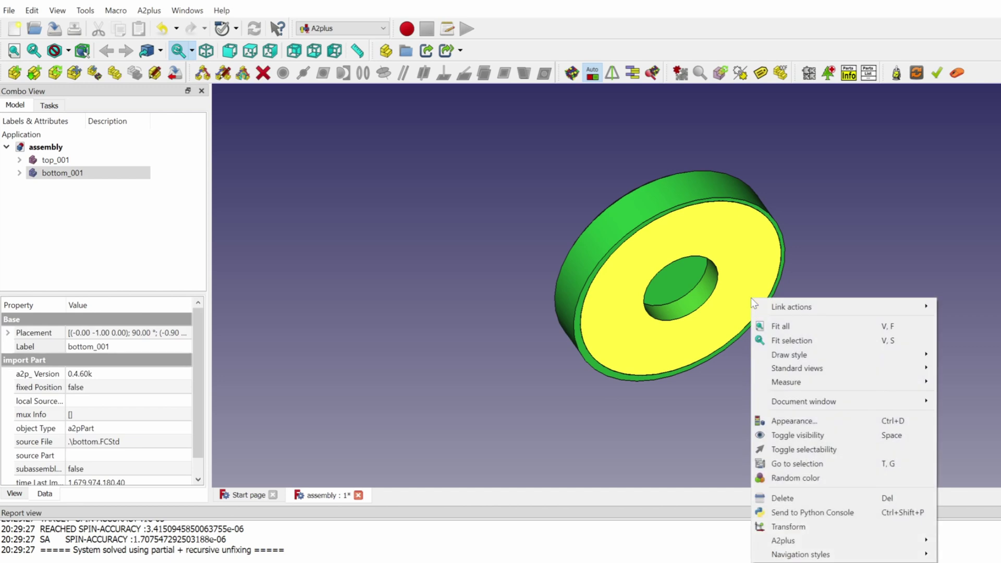
{"action": "left_click", "coordinate": [789, 478]}
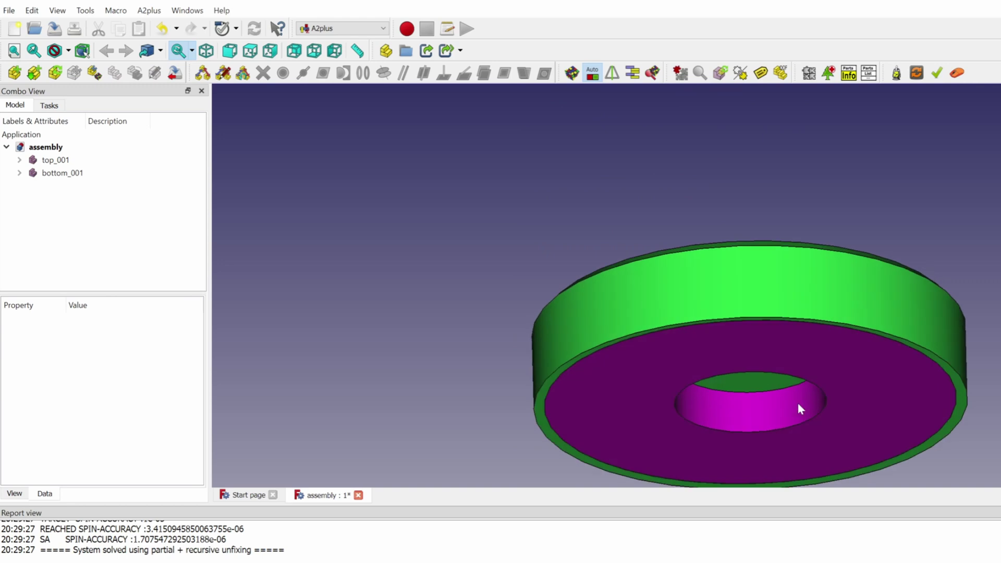
{"action": "left_click", "coordinate": [628, 226]}
{"action": "right_click", "coordinate": [628, 226]}
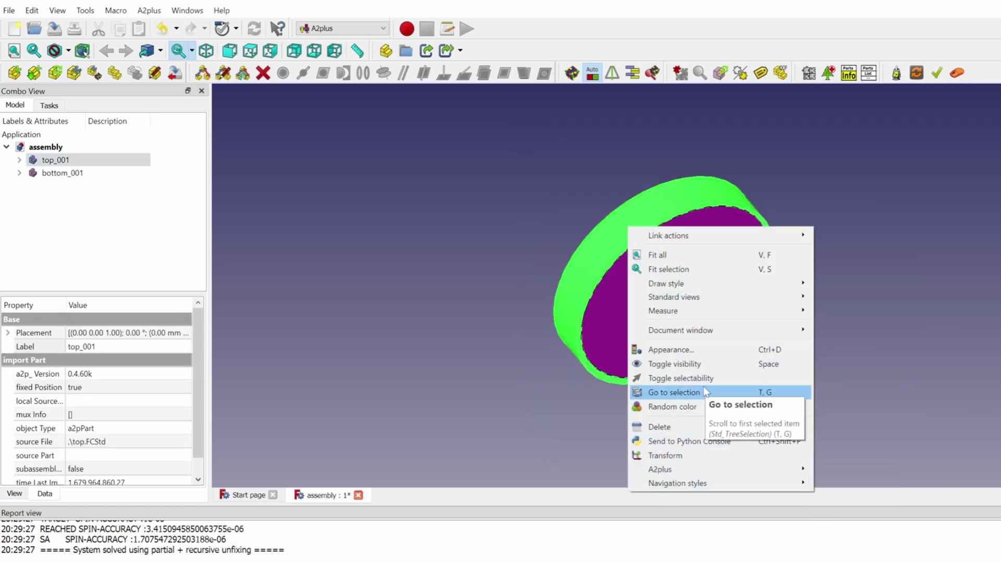
Set the top cap's appearance transparency to about 76.
{"action": "left_click", "coordinate": [677, 350]}
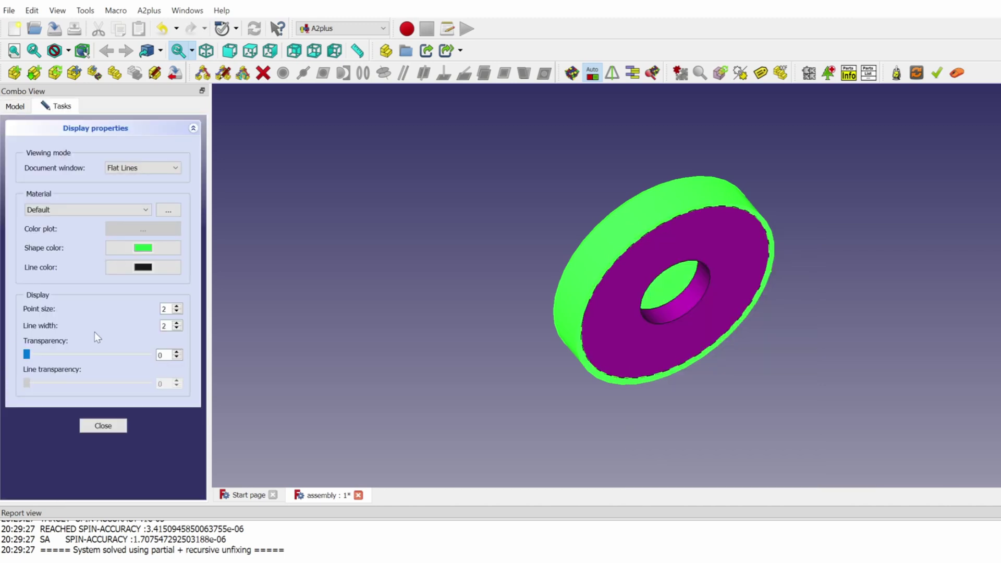
{"action": "left_click_drag", "start_coordinate": [28, 354], "coordinate": [123, 358]}
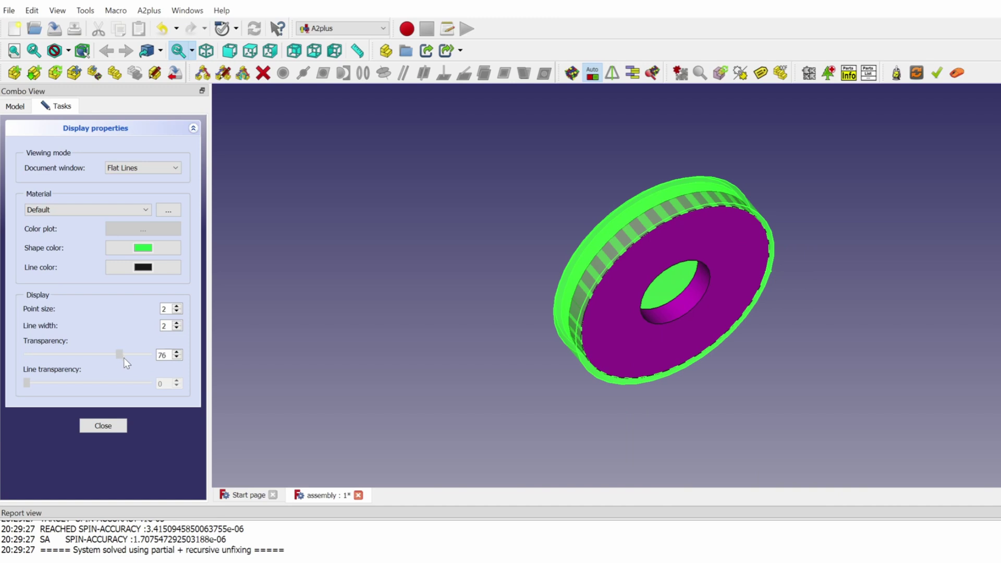
{"action": "left_click", "coordinate": [103, 426]}
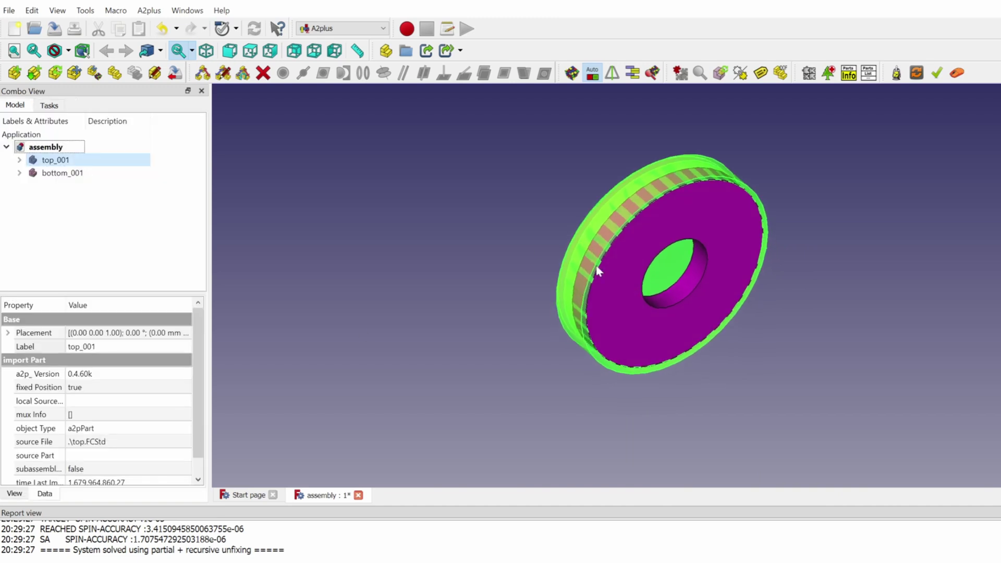
Orbit and fit the see-through assembly to inspect it from several angles.
{"action": "middle_click_drag", "start_coordinate": [569, 233], "coordinate": [993, 233]}
{"action": "key", "text": "v"}
{"action": "key", "text": "f"}
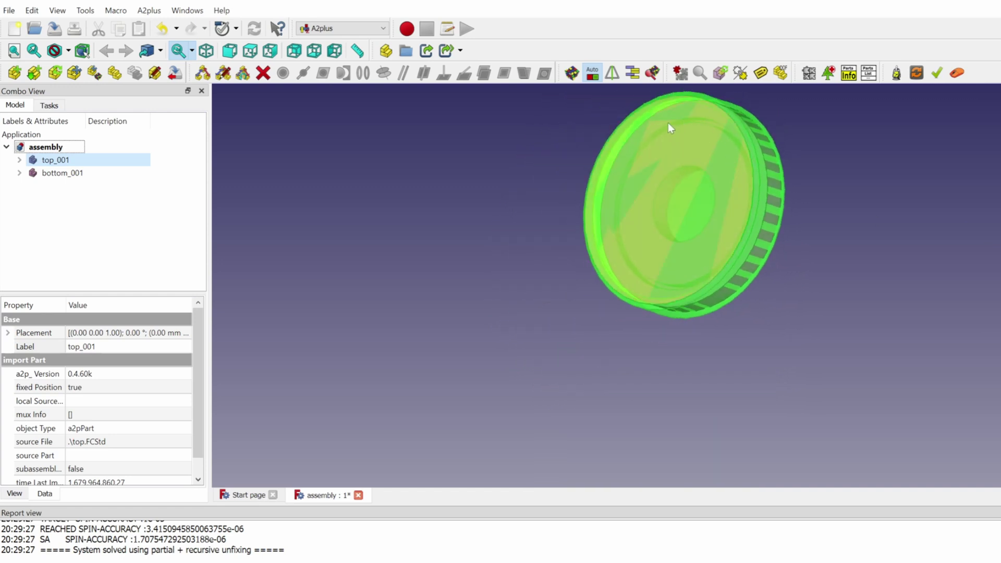
{"action": "mouse_move", "coordinate": [668, 123]}
{"action": "middle_mouse_down"}
{"action": "mouse_move", "coordinate": [799, 210]}
{"action": "mouse_move", "coordinate": [698, 231]}
{"action": "mouse_move", "coordinate": [756, 242]}
{"action": "middle_mouse_up"}
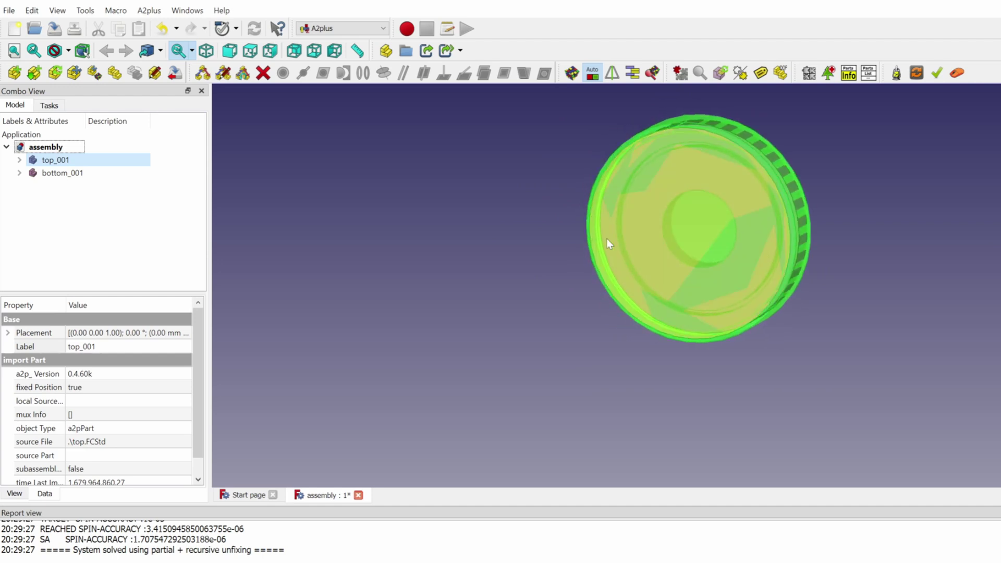
{"action": "key", "text": "0"}
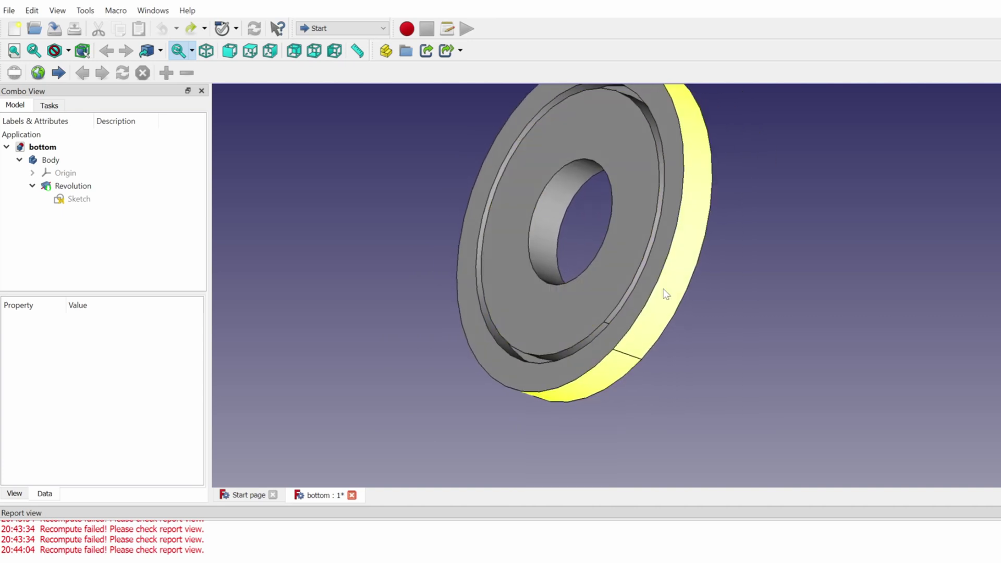
In the bottom ring sketch, make the 5 mm step dimension negative.
{"action": "double_click", "coordinate": [76, 200]}
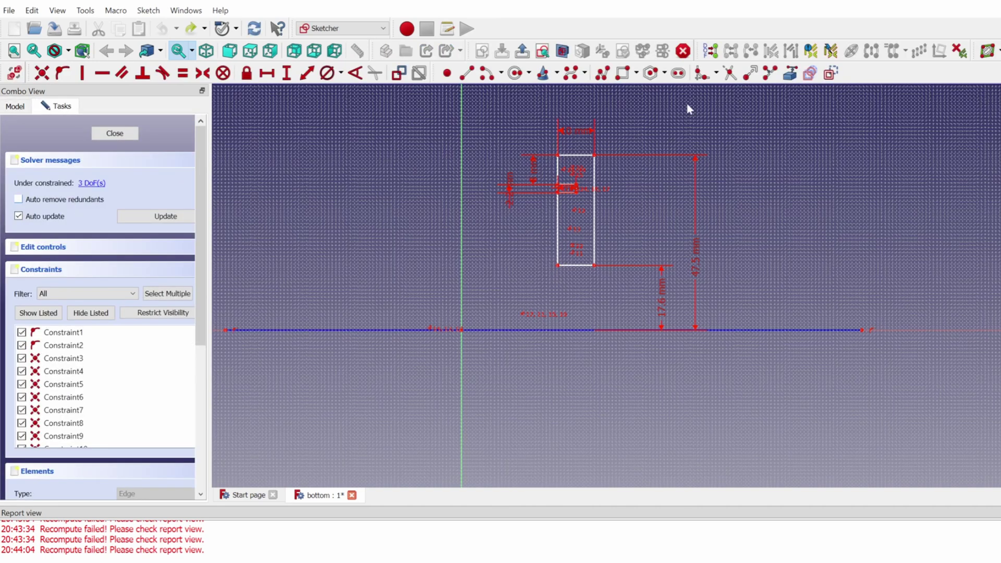
{"action": "scroll", "coordinate": [573, 157], "scroll_direction": "up", "scroll_amount": 6}
{"action": "scroll", "coordinate": [548, 136], "scroll_direction": "up", "scroll_amount": 5}
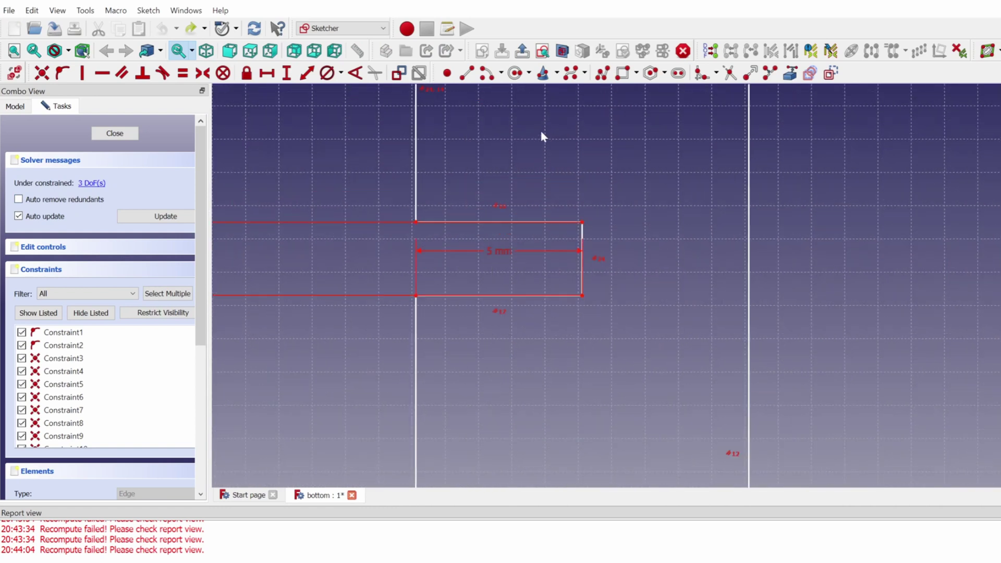
{"action": "double_click", "coordinate": [504, 254]}
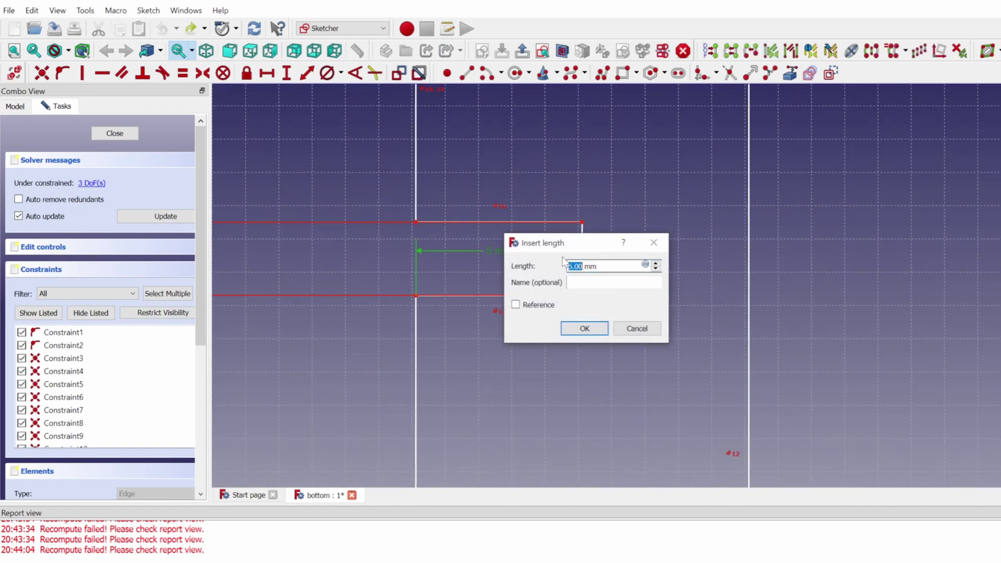
{"action": "left_click", "coordinate": [570, 282]}
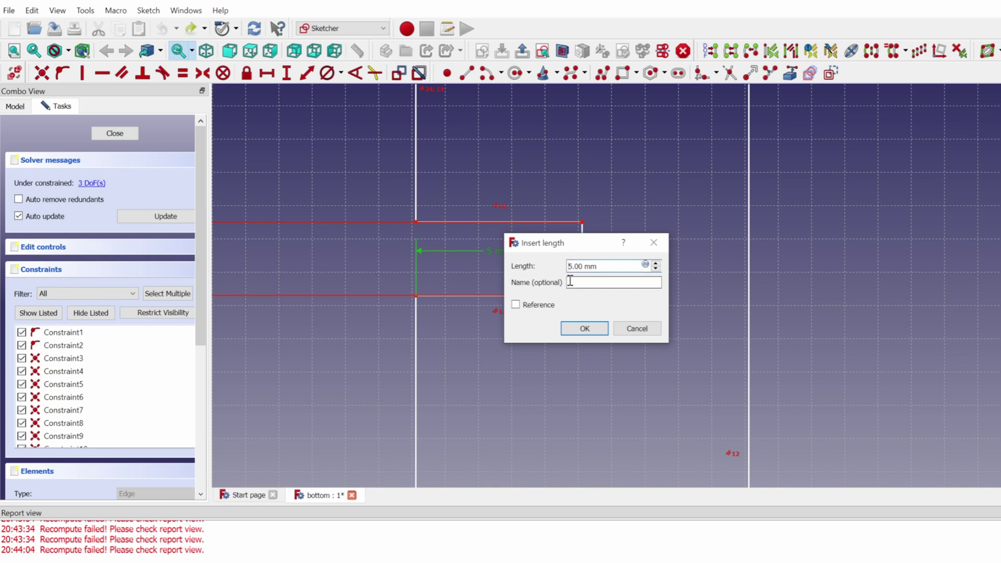
{"action": "left_click", "coordinate": [568, 267]}
{"action": "type", "text": "-"}
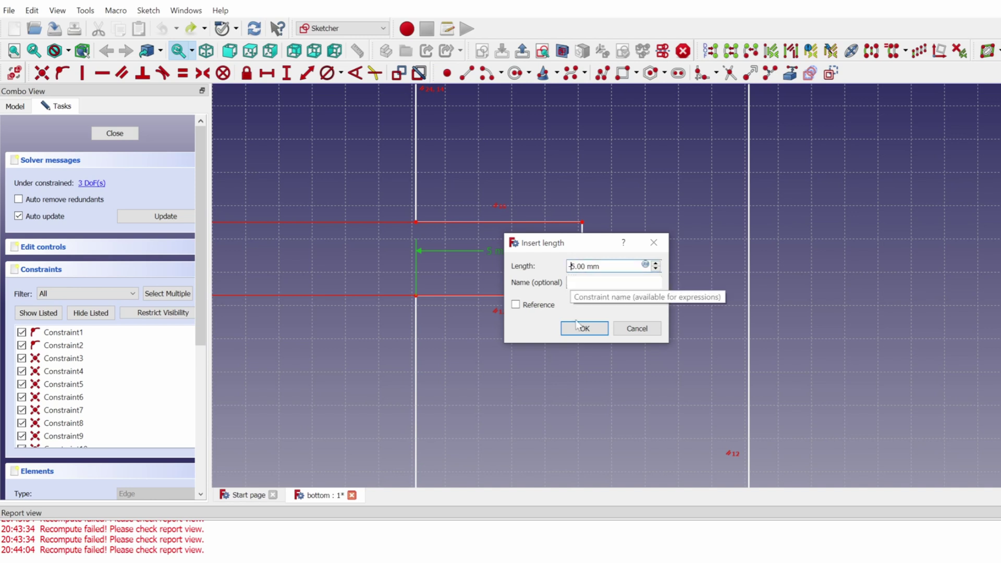
{"action": "left_click", "coordinate": [579, 328]}
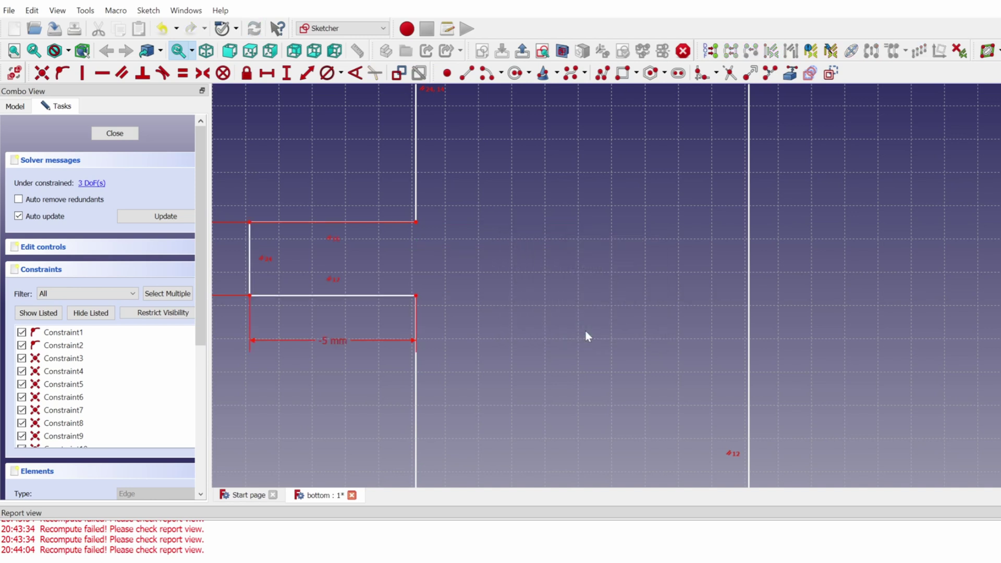
Set the flipped step dimension to -15 mm and close the sketch.
{"action": "double_click", "coordinate": [337, 345]}
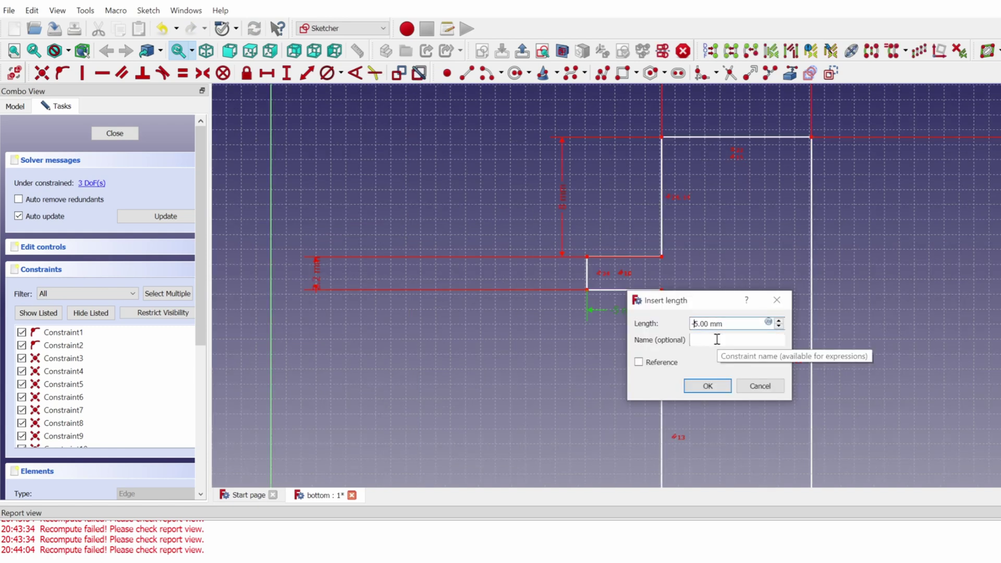
{"action": "type", "text": "1"}
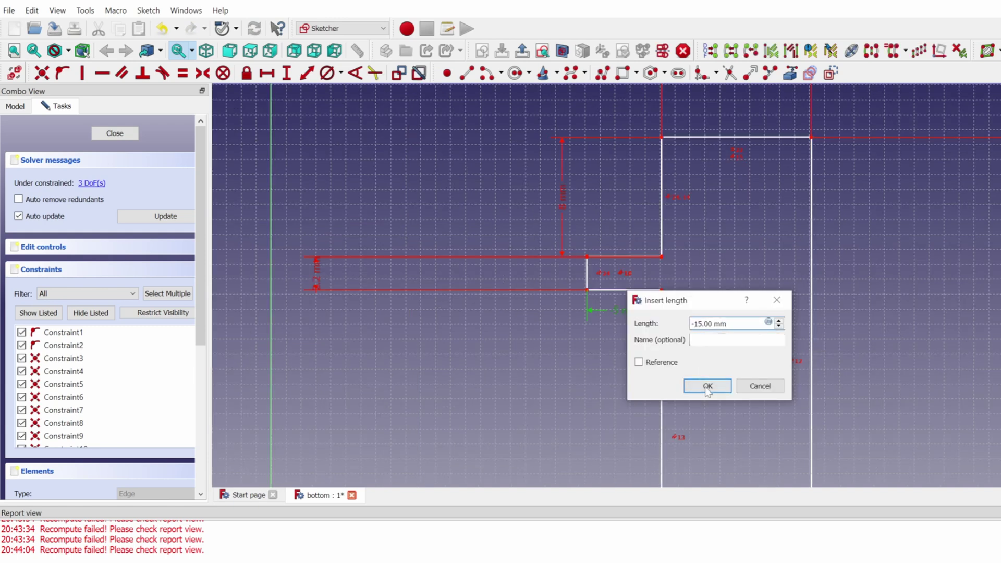
{"action": "left_click", "coordinate": [707, 387]}
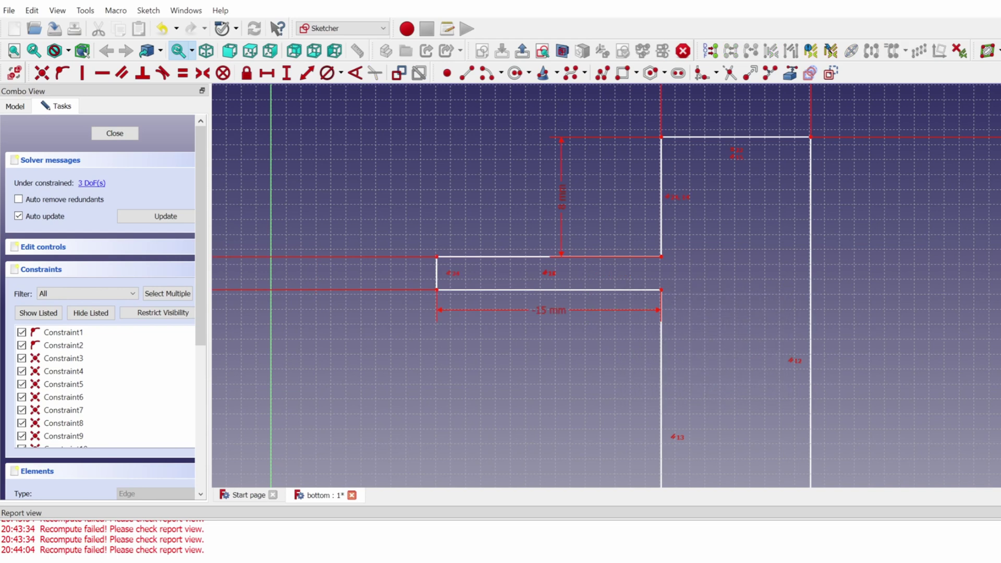
{"action": "left_click", "coordinate": [112, 133]}
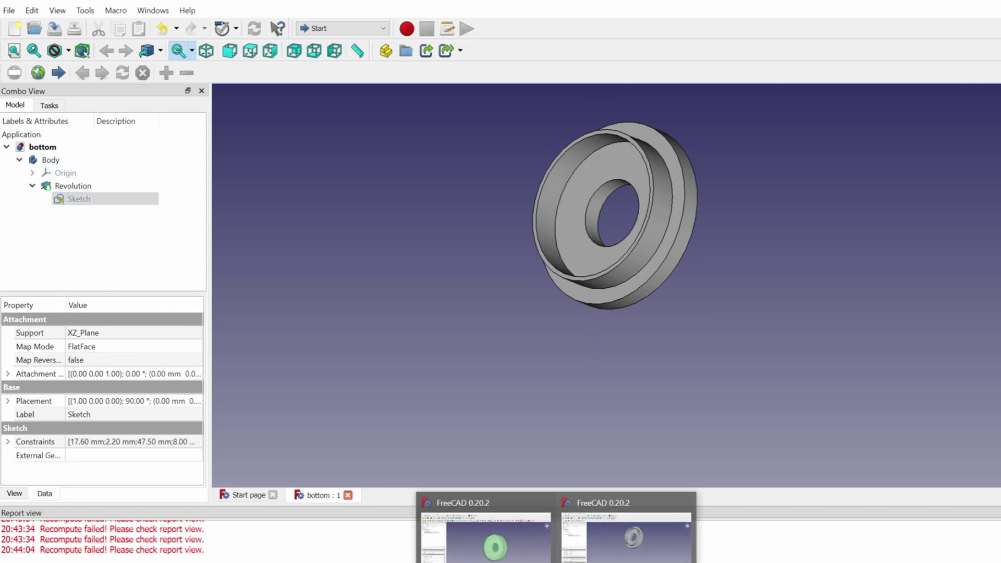
From the assembly window, open bottom_001's source document for editing.
{"action": "left_click", "coordinate": [506, 525]}
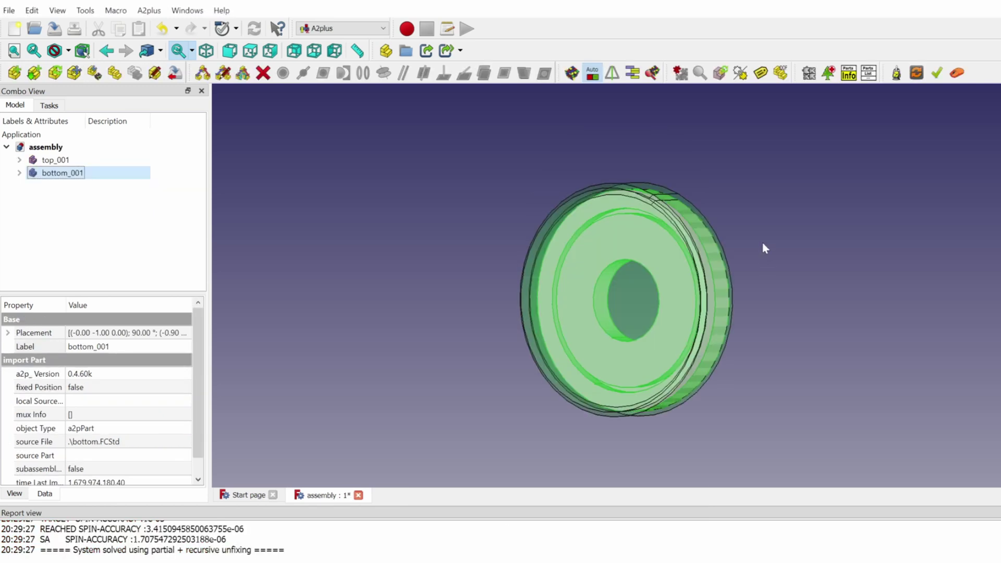
{"action": "right_click", "coordinate": [77, 183]}
{"action": "left_click", "coordinate": [101, 184]}
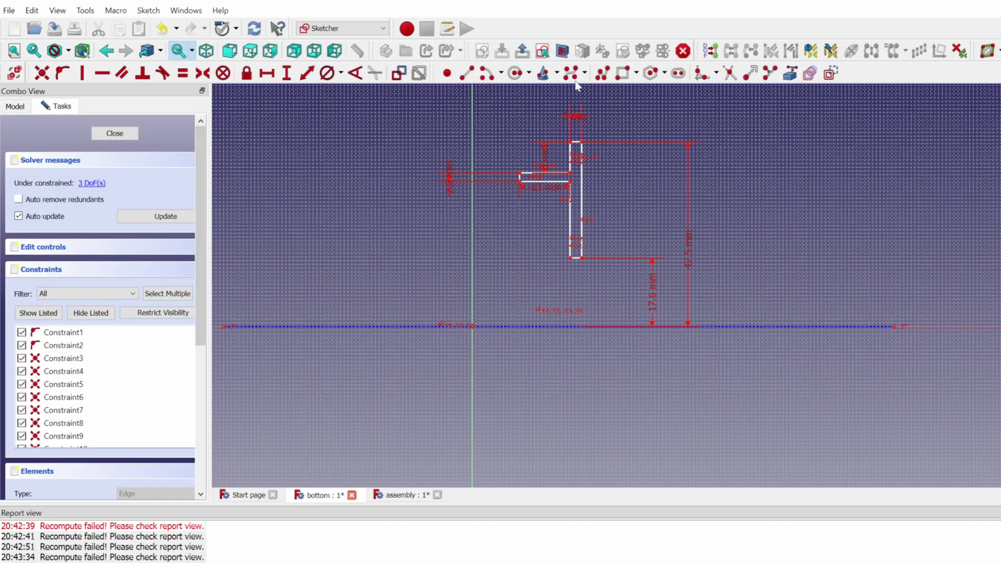
Check the ring profile's 13 mm step constraint, then close the sketch.
{"action": "scroll", "coordinate": [581, 132], "scroll_direction": "up", "scroll_amount": 2}
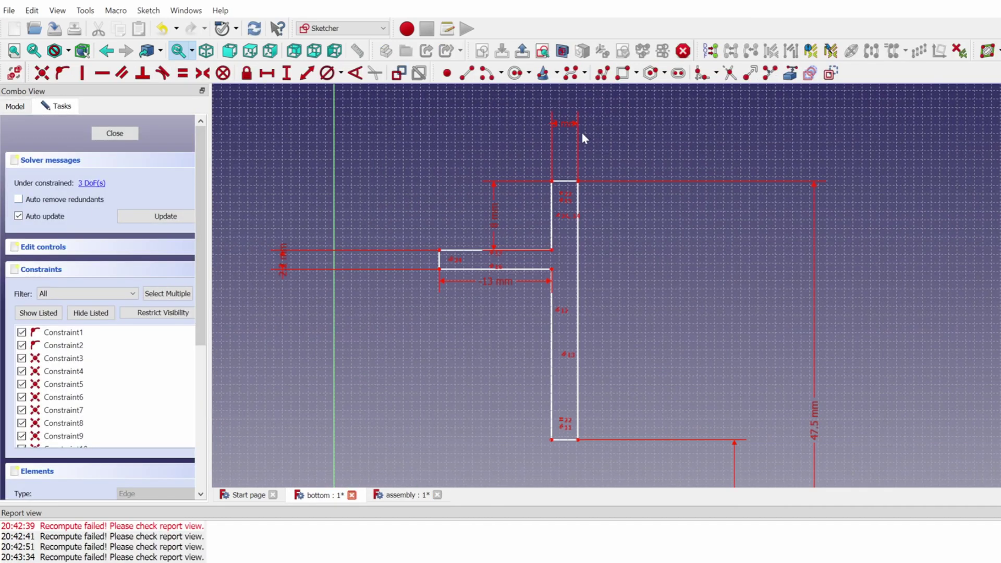
{"action": "scroll", "coordinate": [557, 210], "scroll_direction": "up", "scroll_amount": 4}
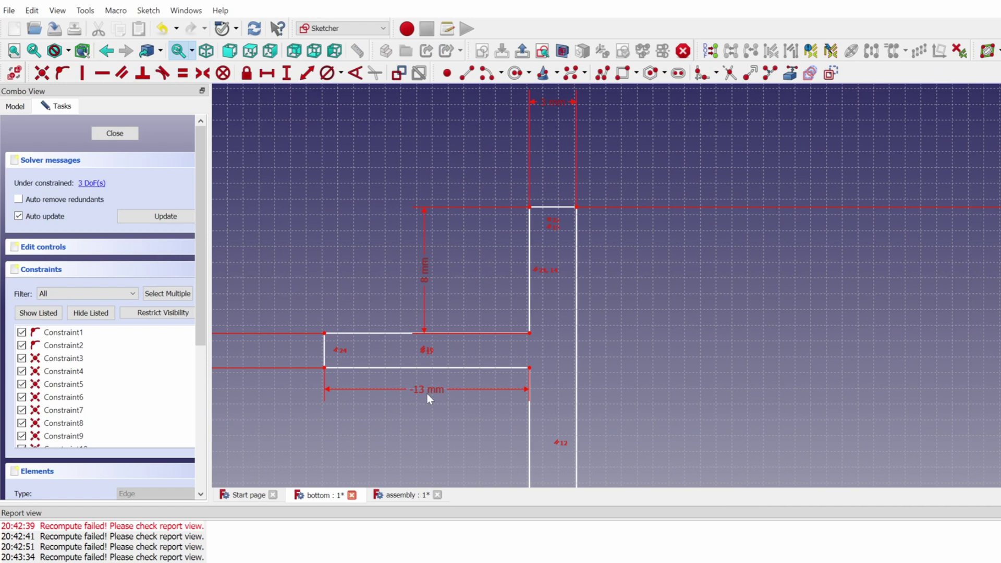
{"action": "scroll", "coordinate": [427, 392], "scroll_direction": "down", "scroll_amount": 2}
{"action": "scroll", "coordinate": [427, 393], "scroll_direction": "down", "scroll_amount": 1}
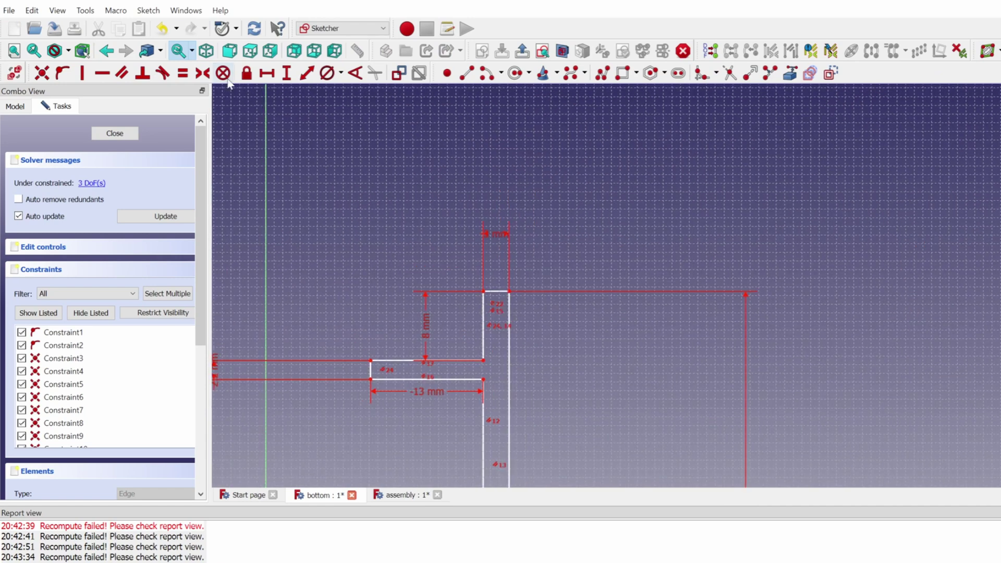
{"action": "left_click", "coordinate": [114, 133]}
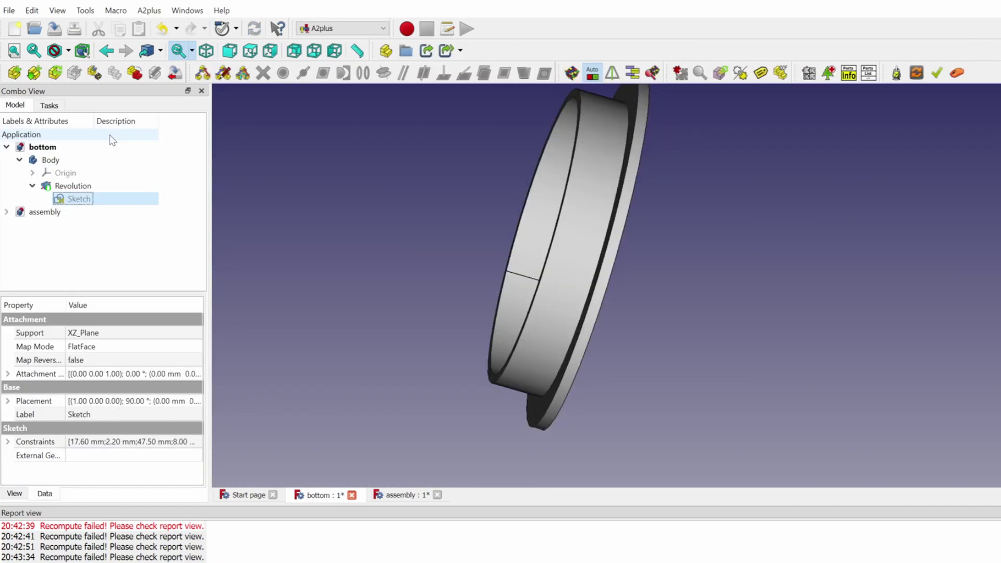
Inspect the updated ring's face and bore in the assembly, then return to the bottom ring document.
{"action": "double_click", "coordinate": [44, 212]}
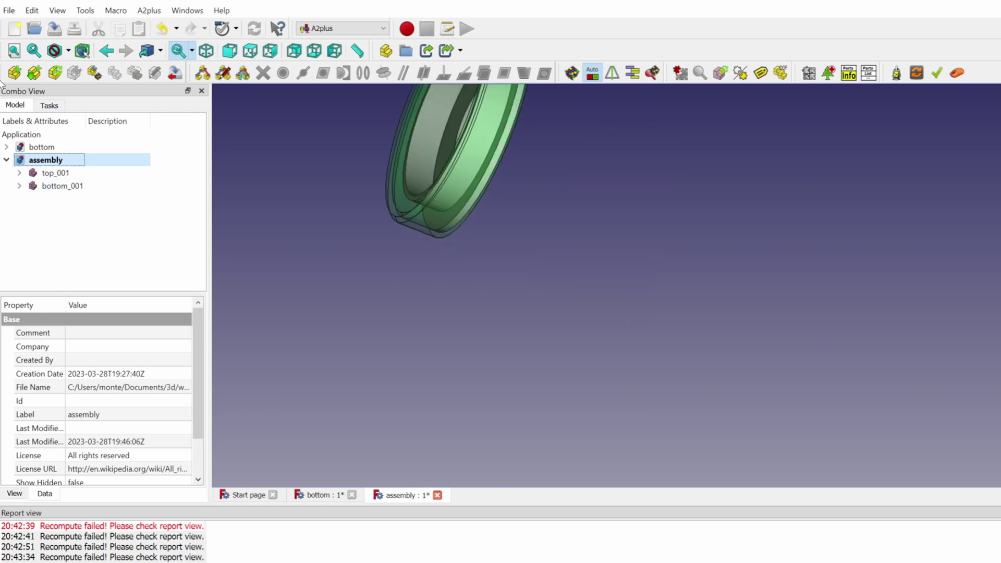
{"action": "middle_click_drag", "start_coordinate": [476, 210], "coordinate": [526, 206]}
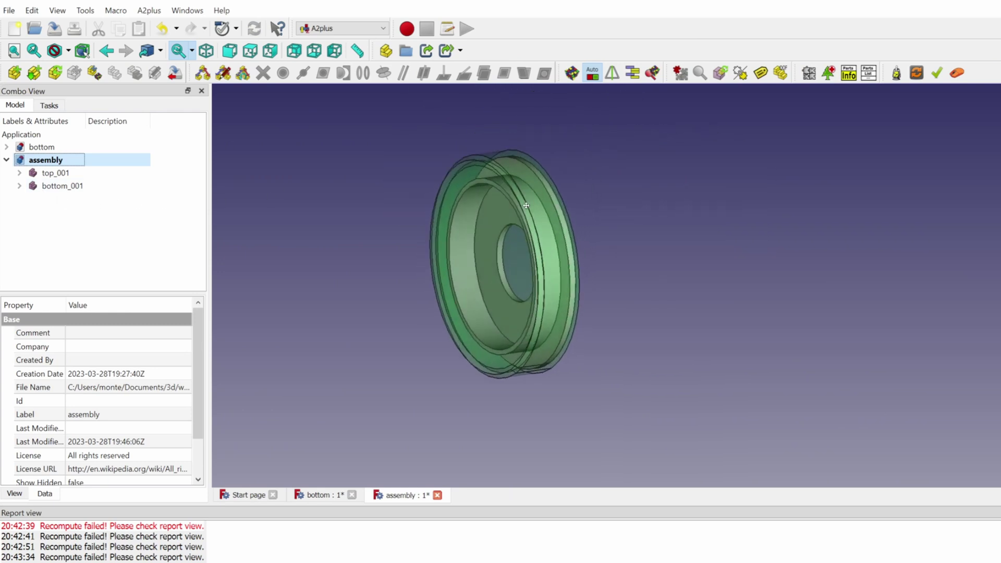
{"action": "scroll", "coordinate": [526, 205], "scroll_direction": "up", "scroll_amount": 5}
{"action": "middle_click_drag", "start_coordinate": [526, 205], "coordinate": [611, 232]}
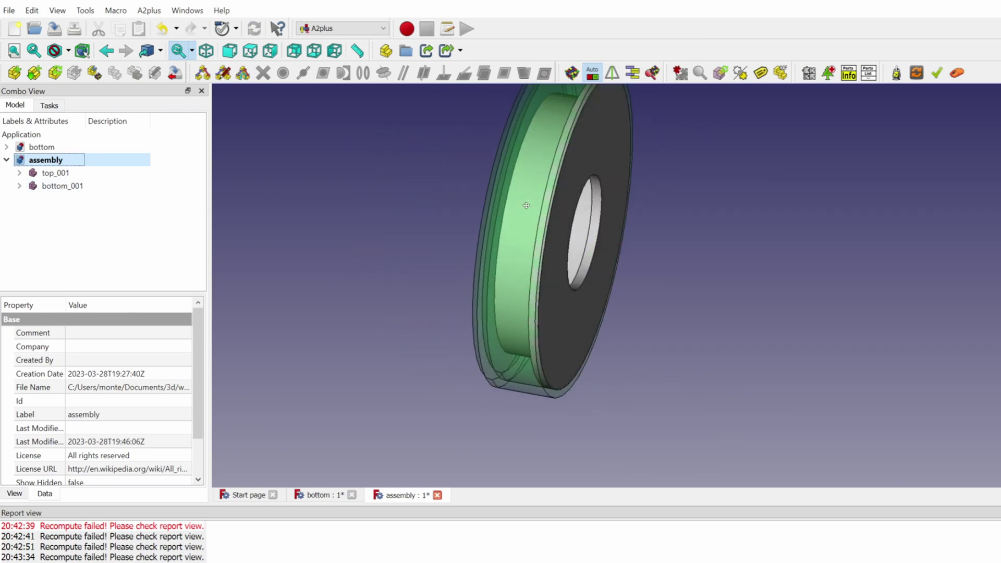
{"action": "middle_click_drag", "start_coordinate": [611, 233], "coordinate": [605, 233]}
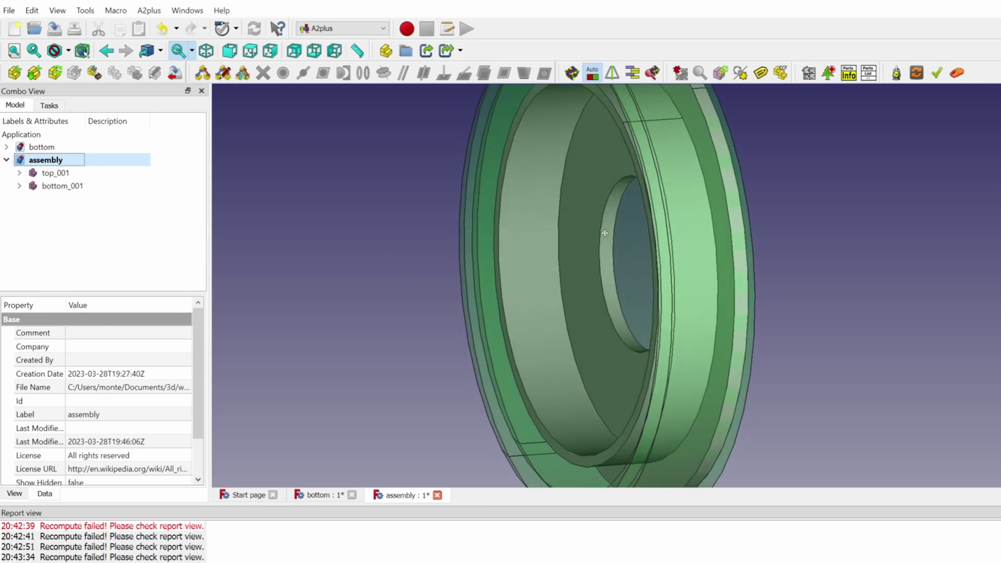
{"action": "key", "text": "ctrl+Tab"}
{"action": "middle_click_drag", "start_coordinate": [672, 253], "coordinate": [766, 259]}
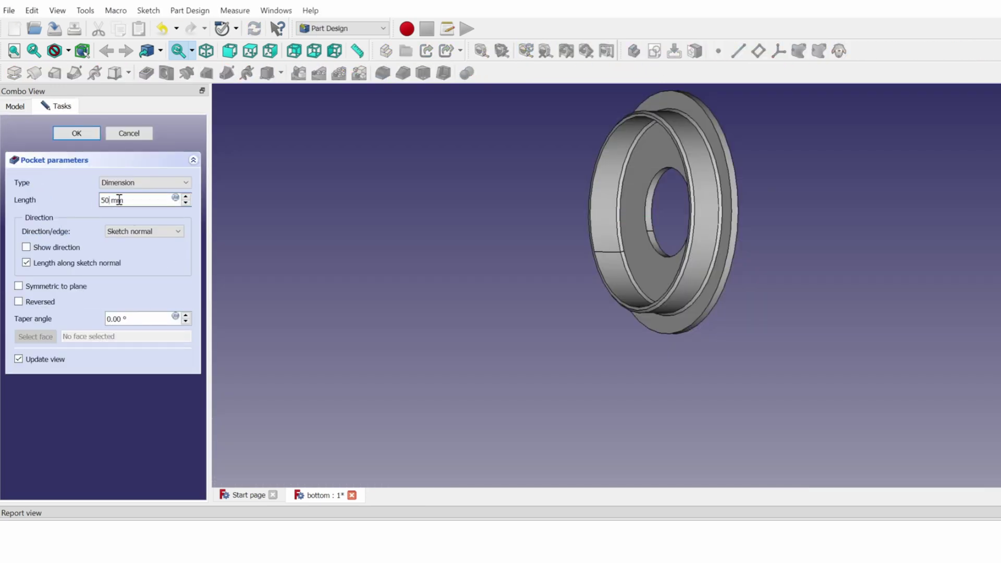
Confirm the 50 mm slot pocket in the ring's inner rim and zoom in.
{"action": "key", "text": "Return"}
{"action": "scroll", "coordinate": [813, 314], "scroll_direction": "up", "scroll_amount": 5}
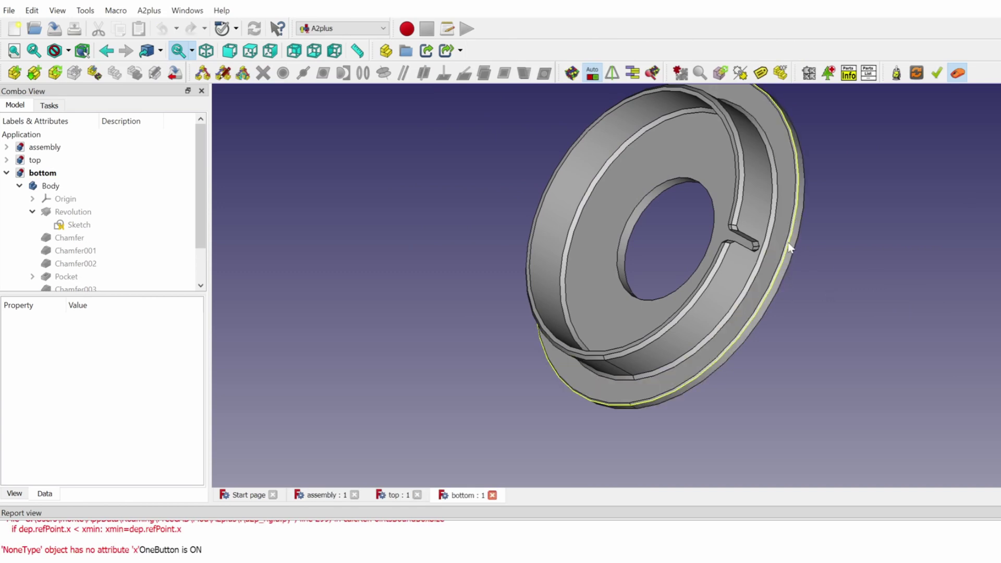
Give the socket circles 65 mm and 61 mm diameters, then select the tube's rim edge for chamfering.
{"action": "double_click", "coordinate": [43, 149]}
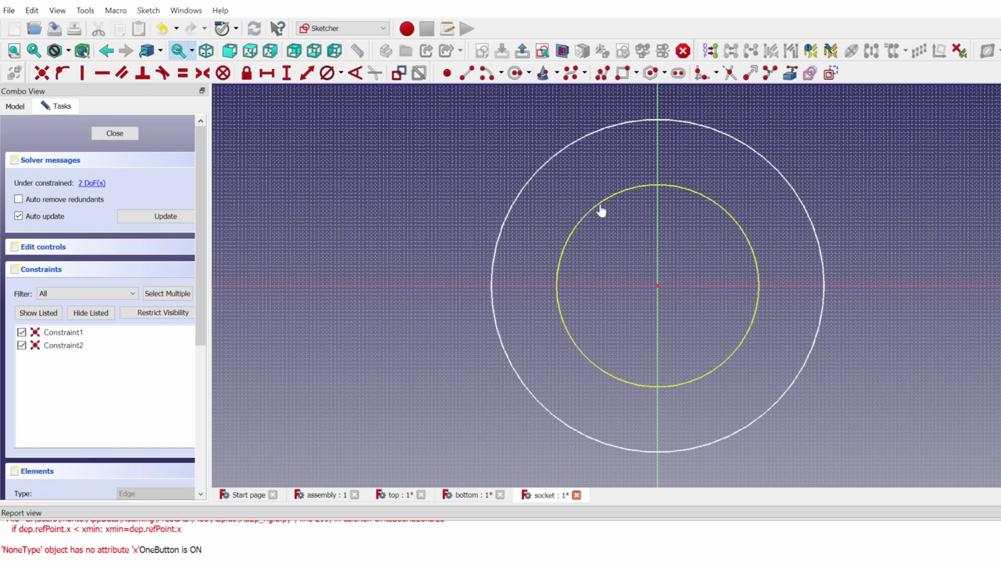
{"action": "left_click", "coordinate": [840, 236]}
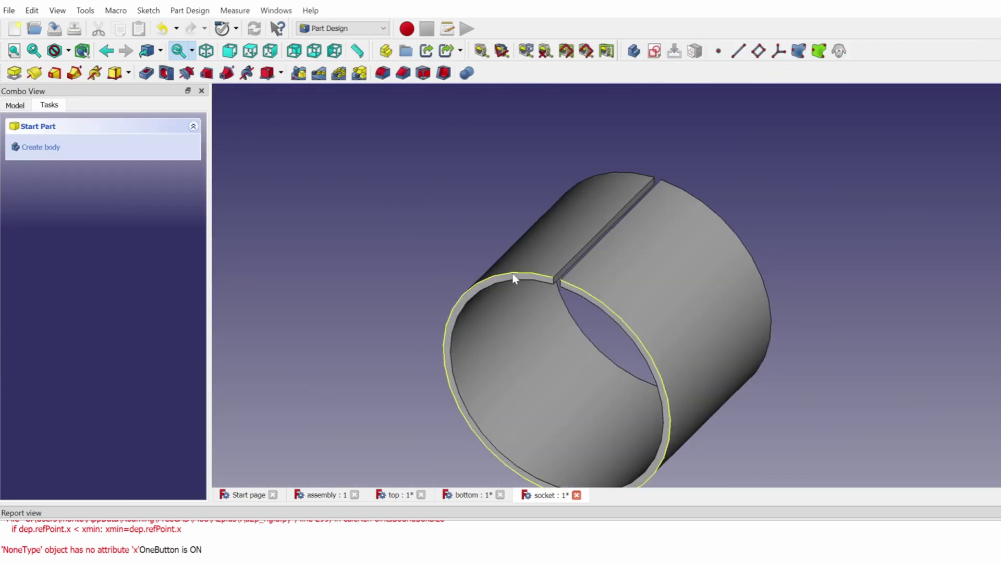
{"action": "left_click", "coordinate": [514, 279]}
{"action": "scroll", "coordinate": [730, 245], "scroll_direction": "up", "scroll_amount": 3}
{"action": "scroll", "coordinate": [608, 243], "scroll_direction": "up", "scroll_amount": 3}
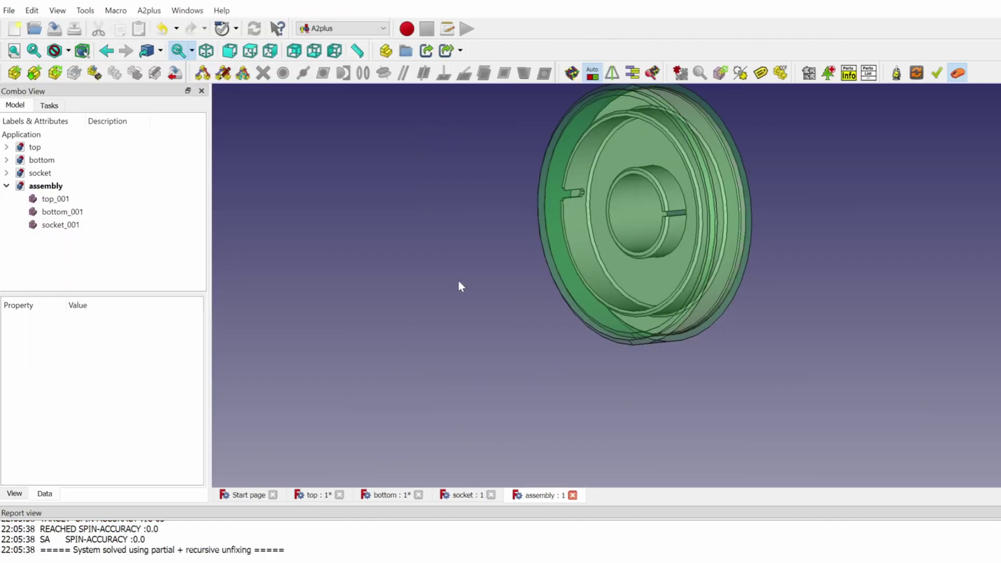
Orbit to check how the socket, cap and ring fit, then select the assembly node.
{"action": "mouse_move", "coordinate": [436, 277]}
{"action": "middle_mouse_down"}
{"action": "mouse_move", "coordinate": [477, 262]}
{"action": "mouse_move", "coordinate": [638, 289]}
{"action": "mouse_move", "coordinate": [688, 259]}
{"action": "middle_mouse_up"}
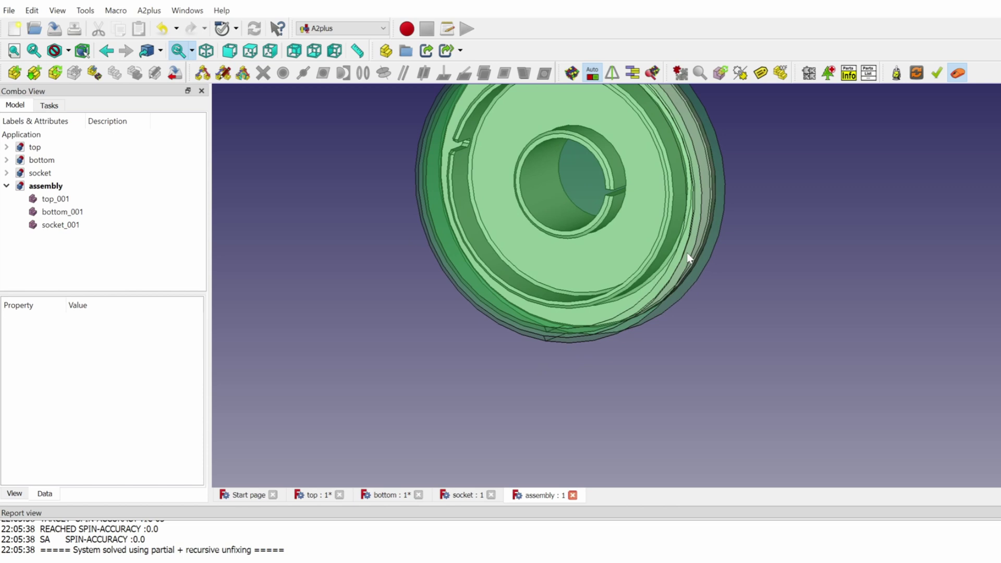
{"action": "left_click", "coordinate": [275, 210]}
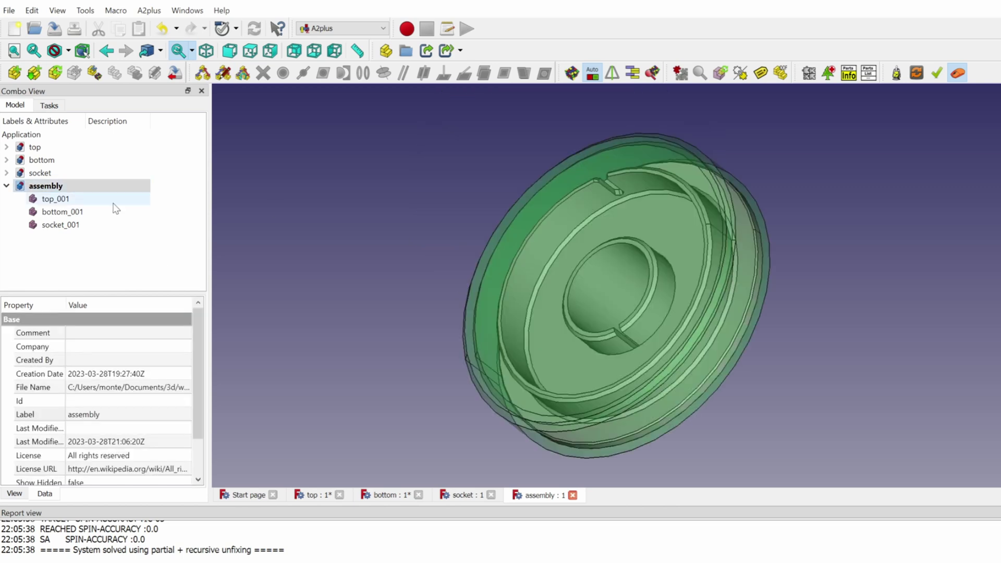
Export top_001 as the STL mesh assembly-top_001.stl in the wall-light folder.
{"action": "left_click", "coordinate": [58, 200]}
{"action": "left_click", "coordinate": [9, 10]}
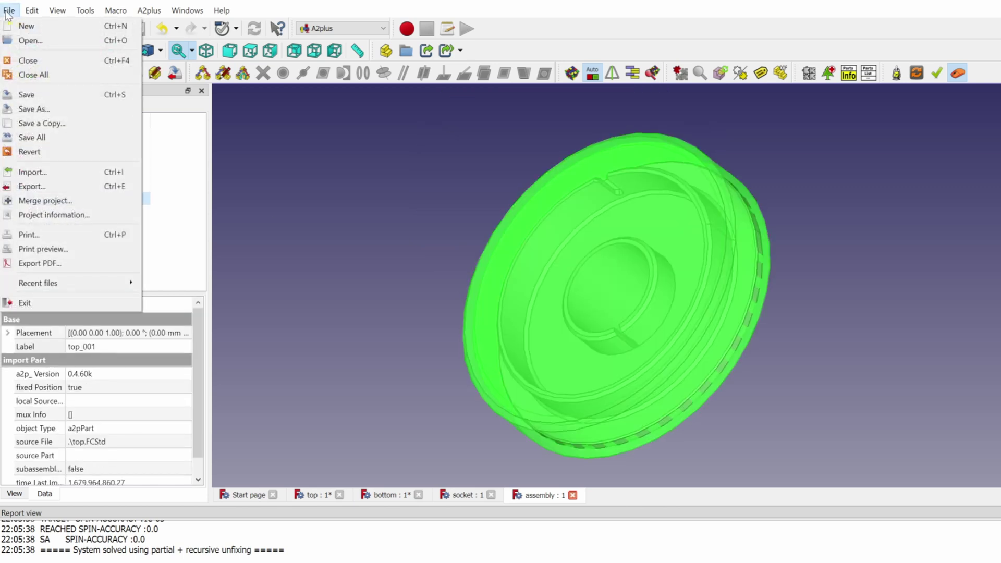
{"action": "left_click", "coordinate": [79, 188]}
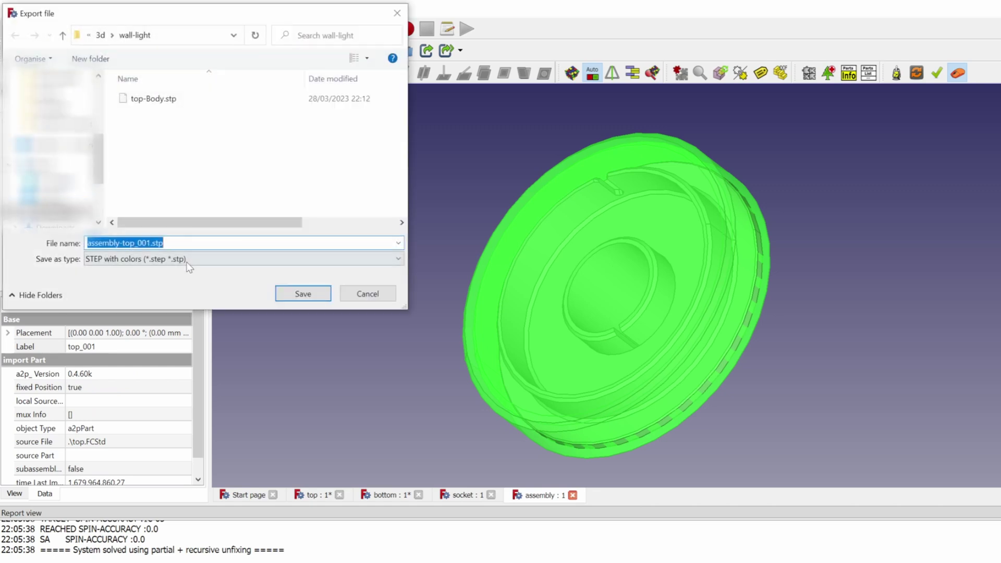
{"action": "left_click", "coordinate": [187, 260]}
{"action": "left_click", "coordinate": [210, 496]}
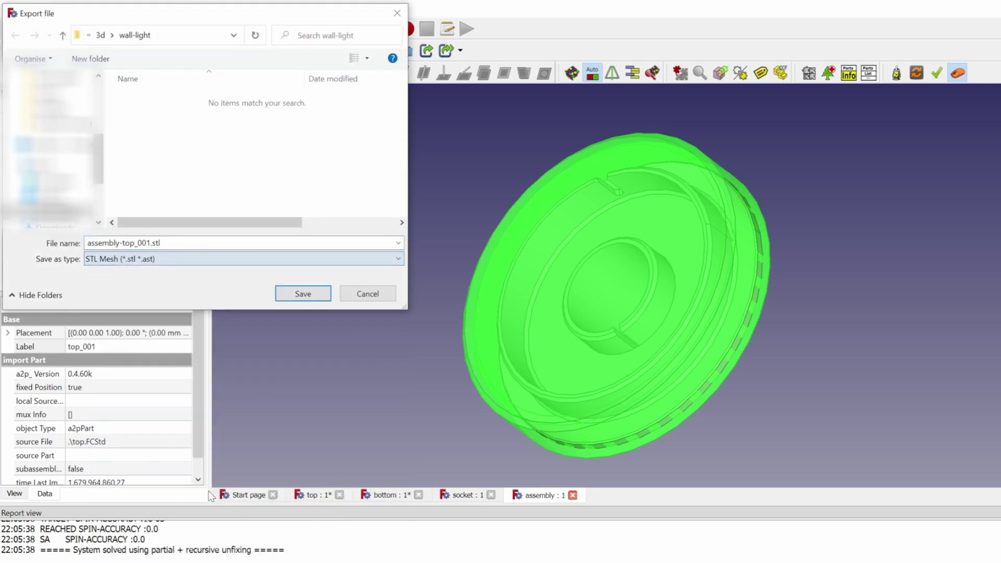
{"action": "left_click", "coordinate": [297, 294]}
{"action": "left_click", "coordinate": [62, 211]}
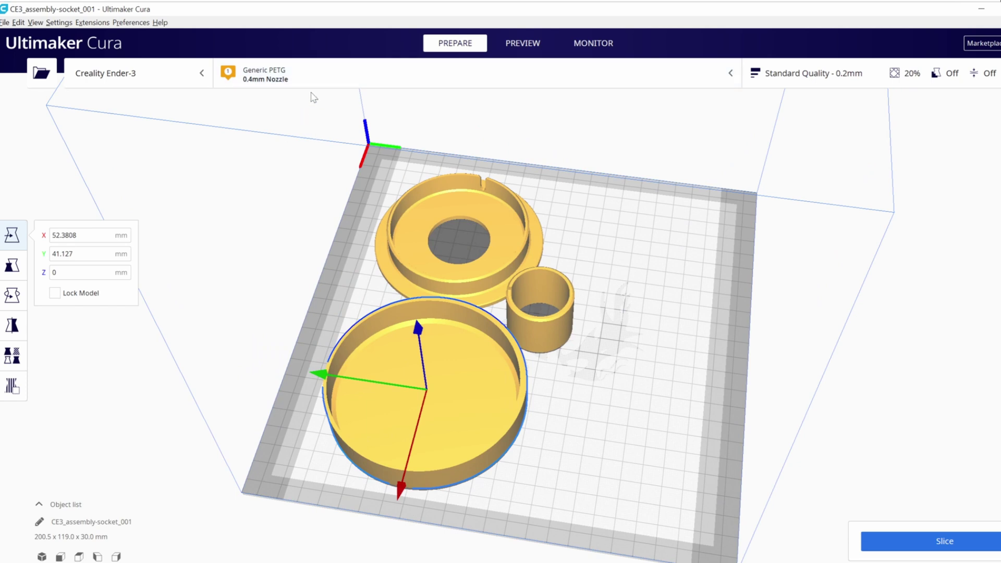
Slice the three parts in Cura with Ctrl+P, giving an 8 h 45 min, 68 g estimate.
{"action": "key", "text": "ctrl+p"}
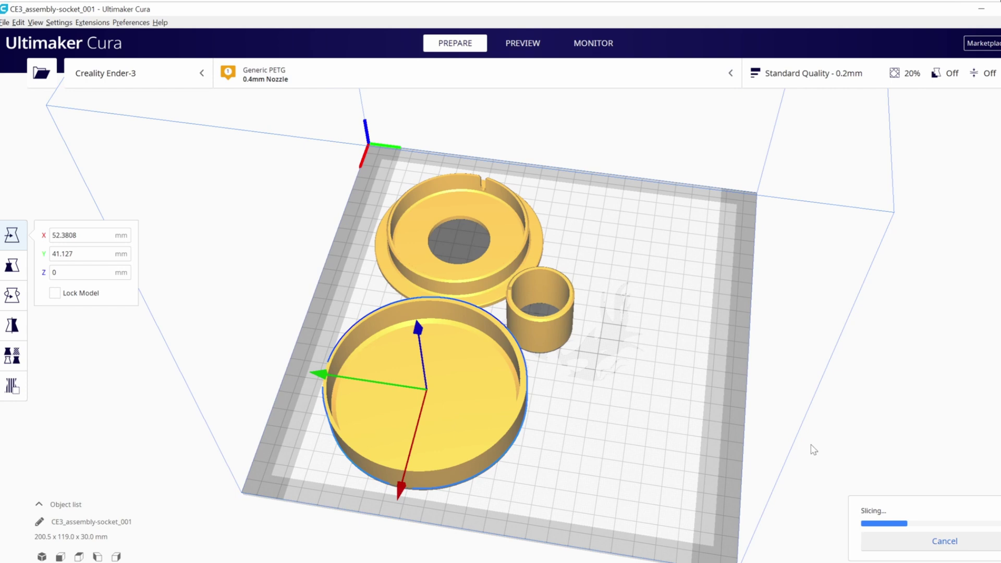